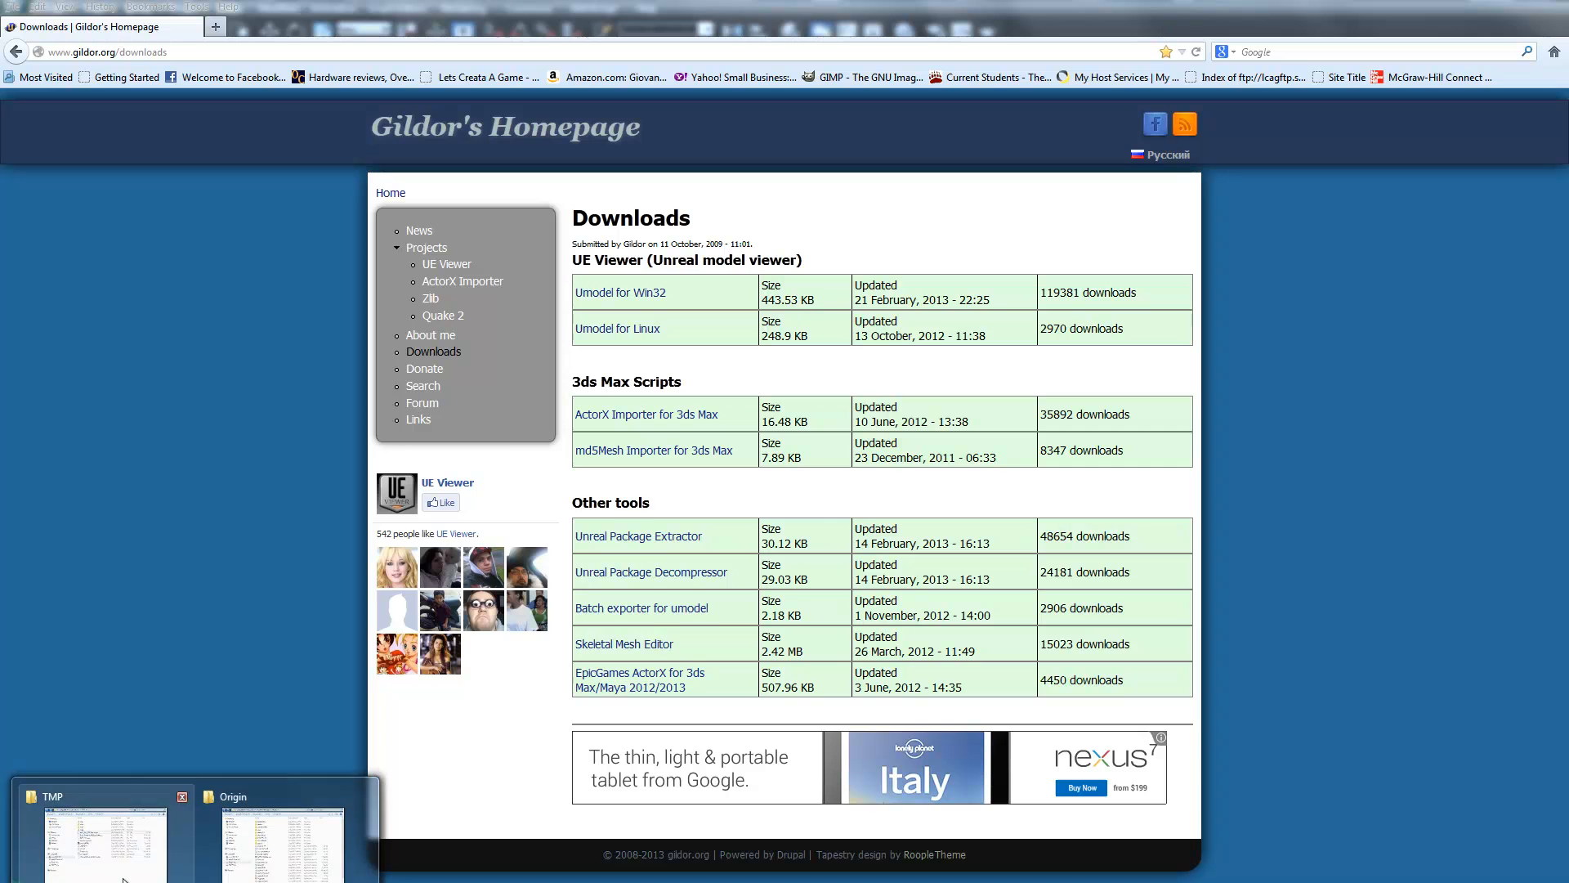
Bring up the Origin folder window beside the TMP window and open Mass Effect 2\BioGame\CookedPC in it
left_click(323, 752)
left_click_drag(283, 163, 830, 166)
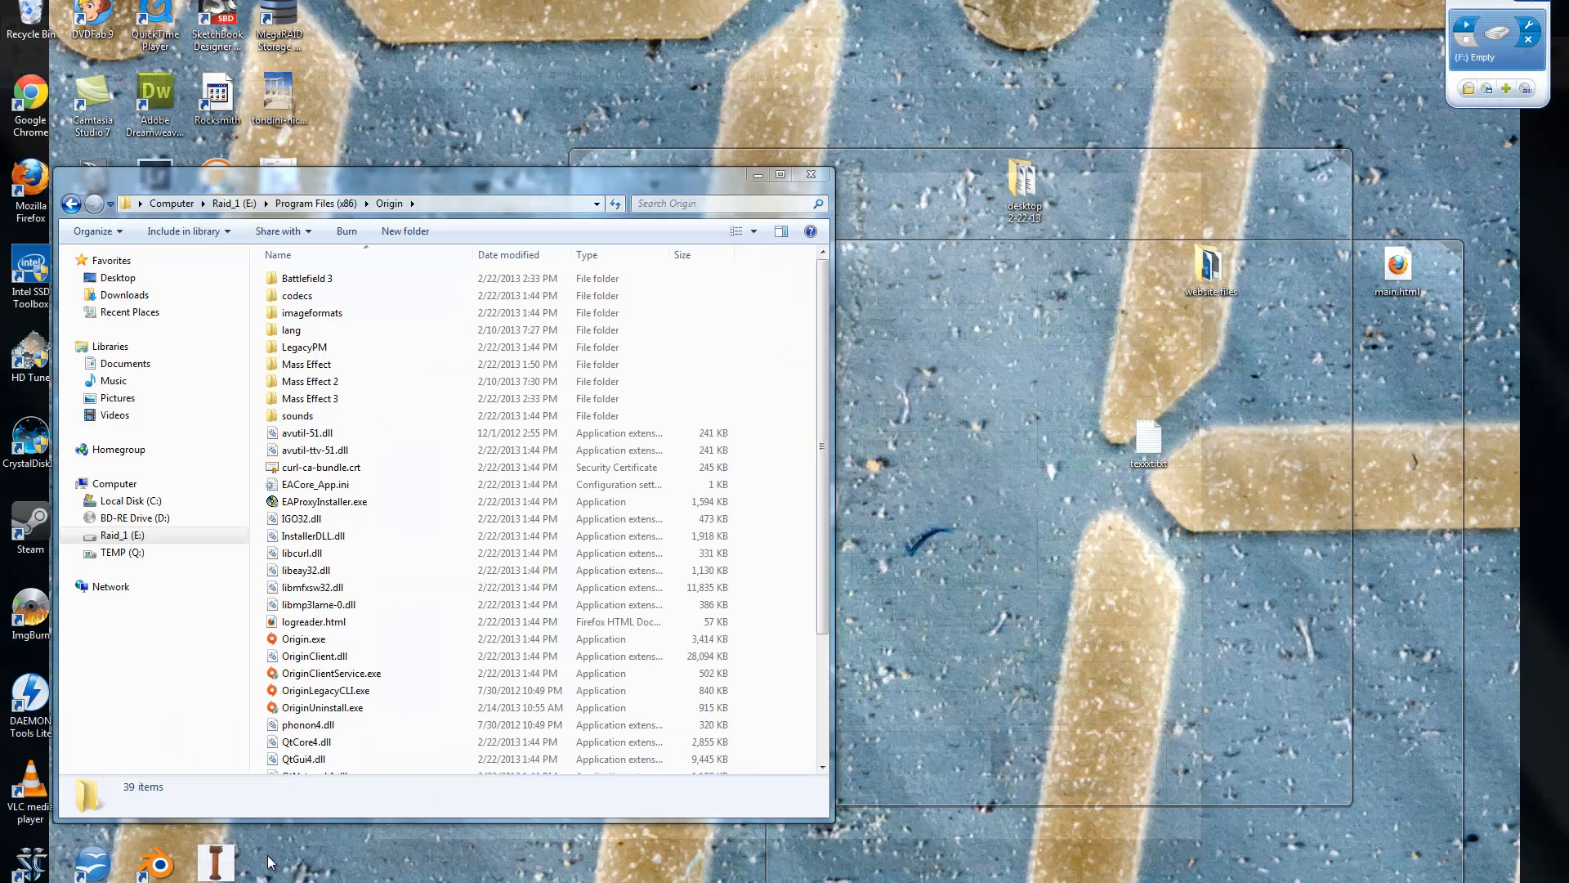
left_click(271, 863)
left_click_drag(340, 175, 877, 181)
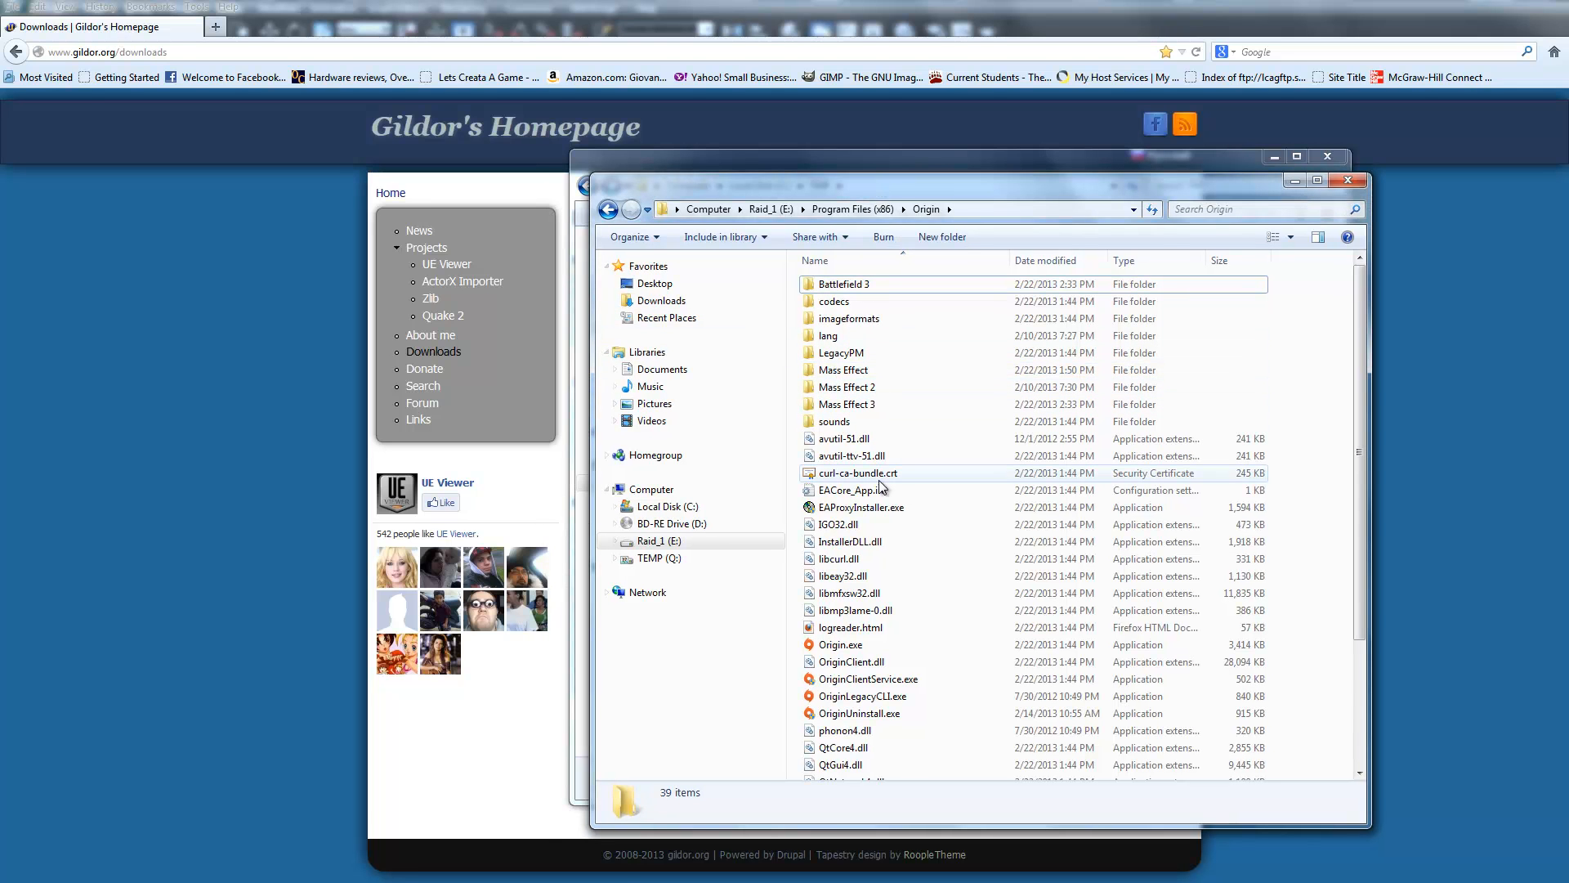
double_click(853, 387)
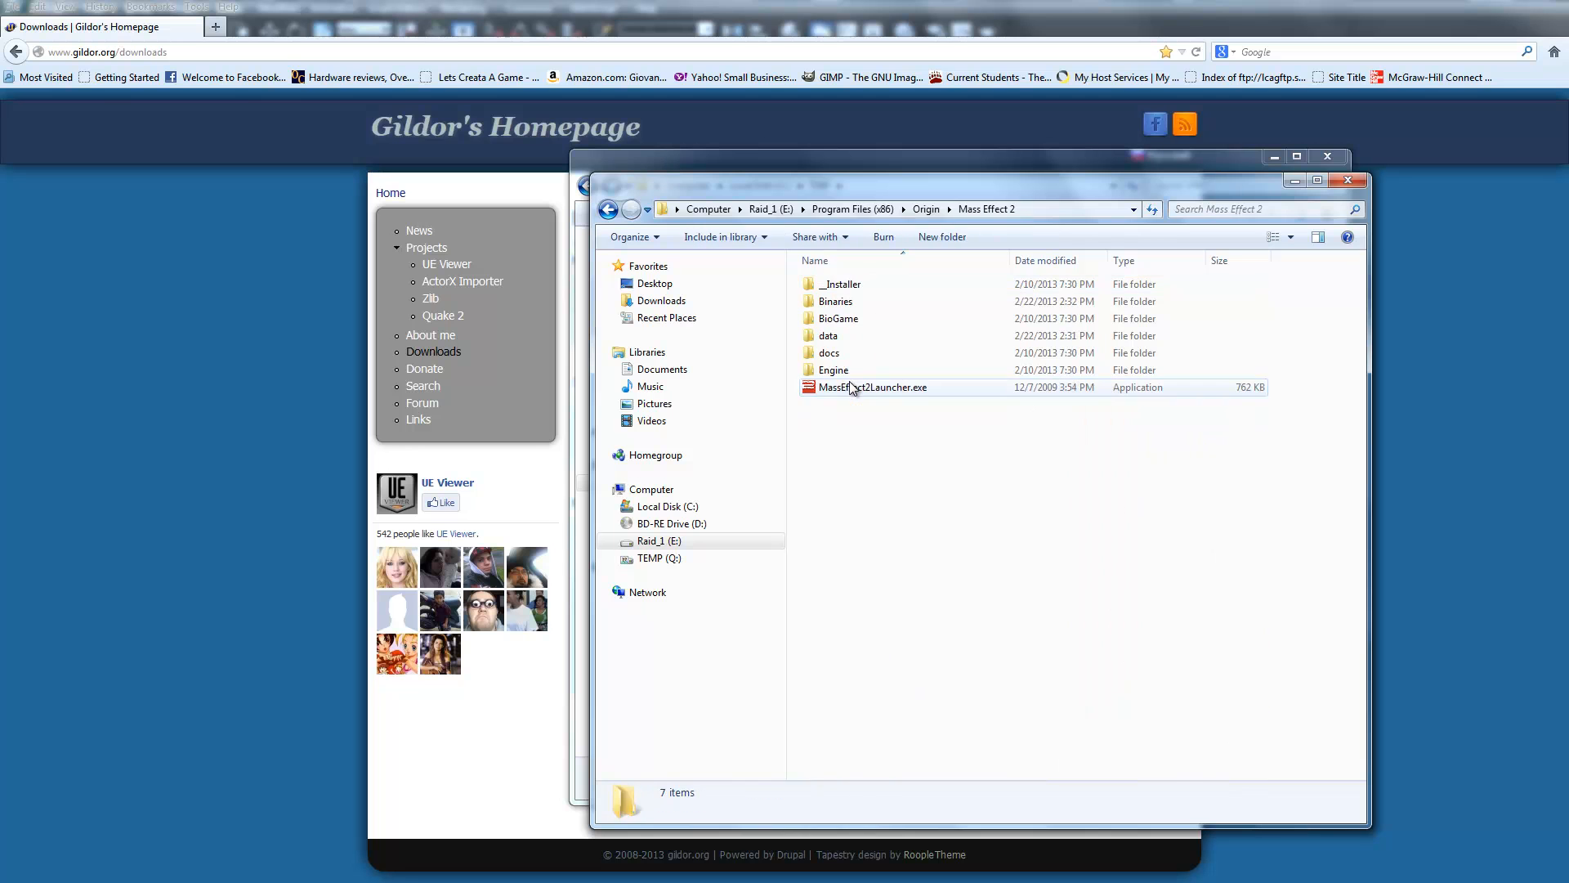
double_click(841, 302)
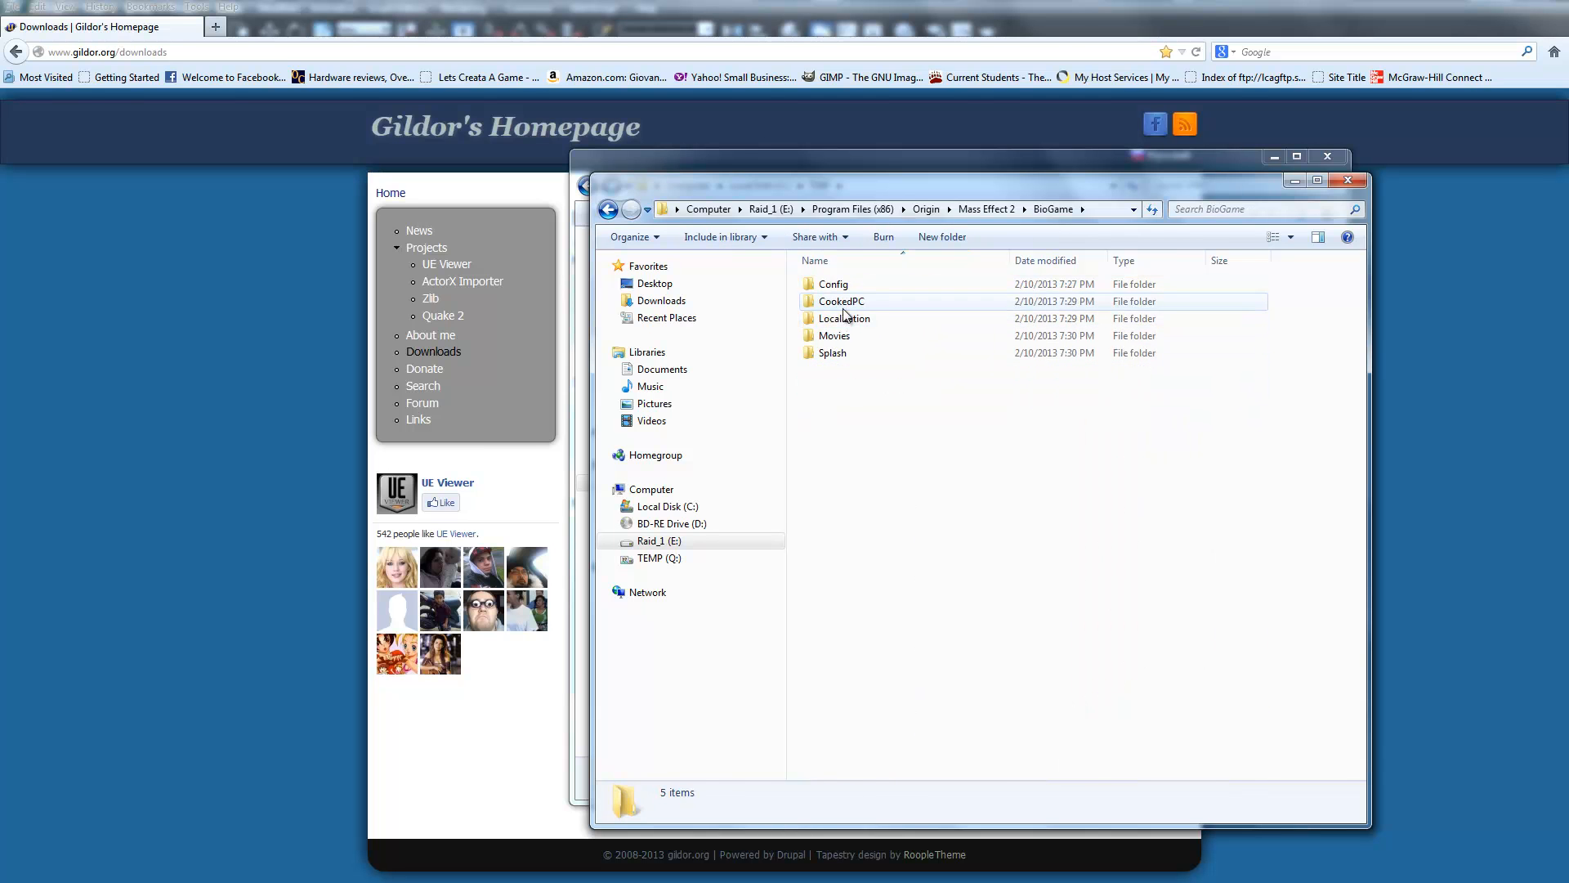
double_click(840, 303)
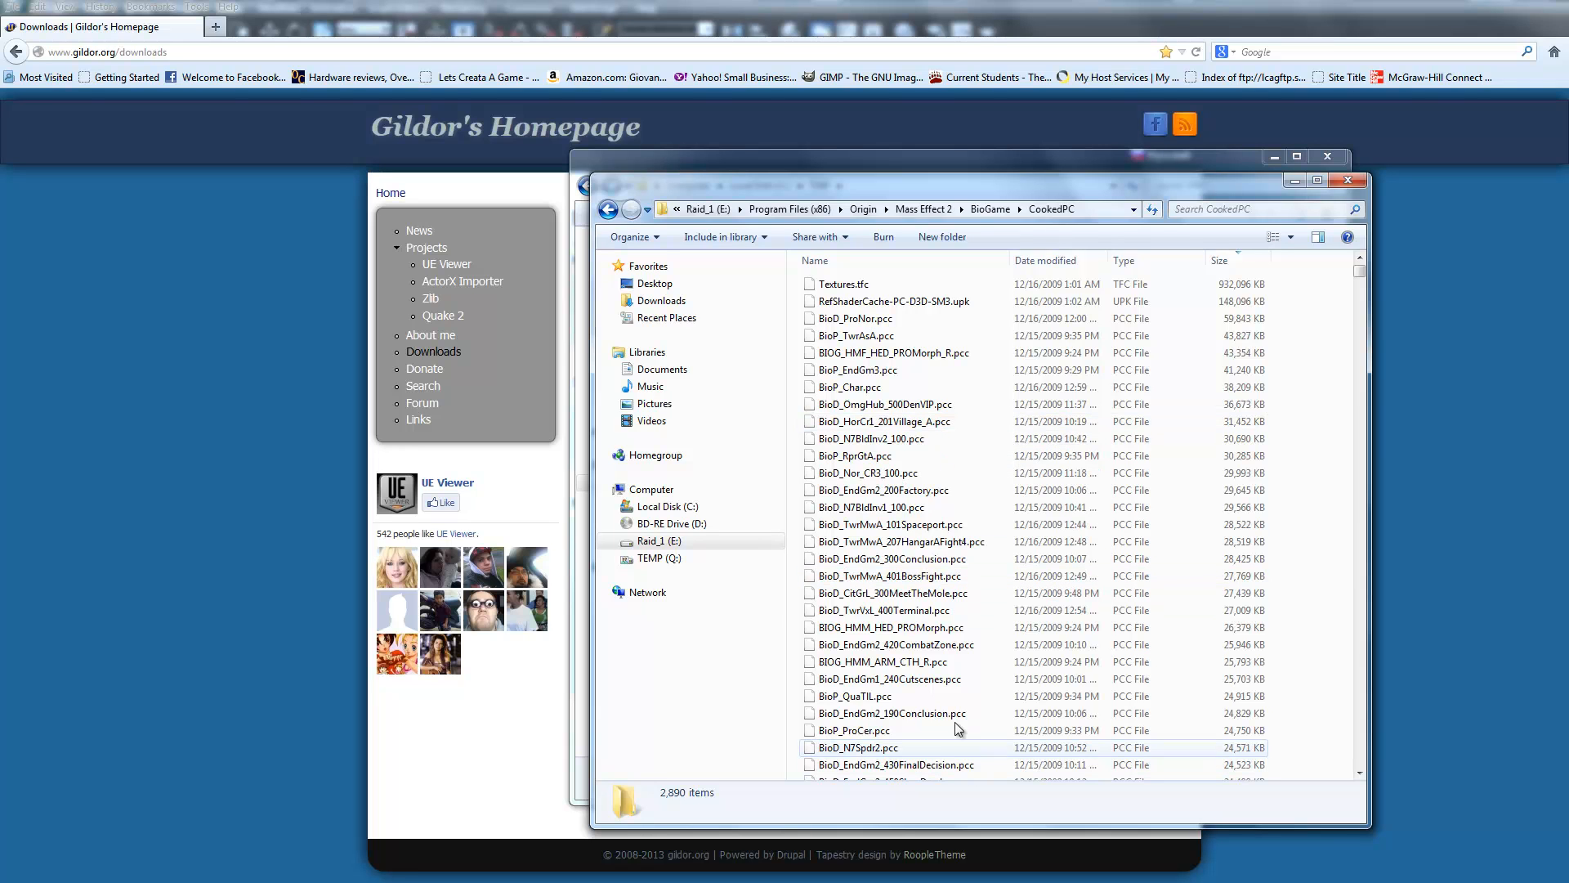
Look through the game package files in the CookedPC folder, including Textures.tfc and the .pcc files
scroll(855, 696, "down", 5)
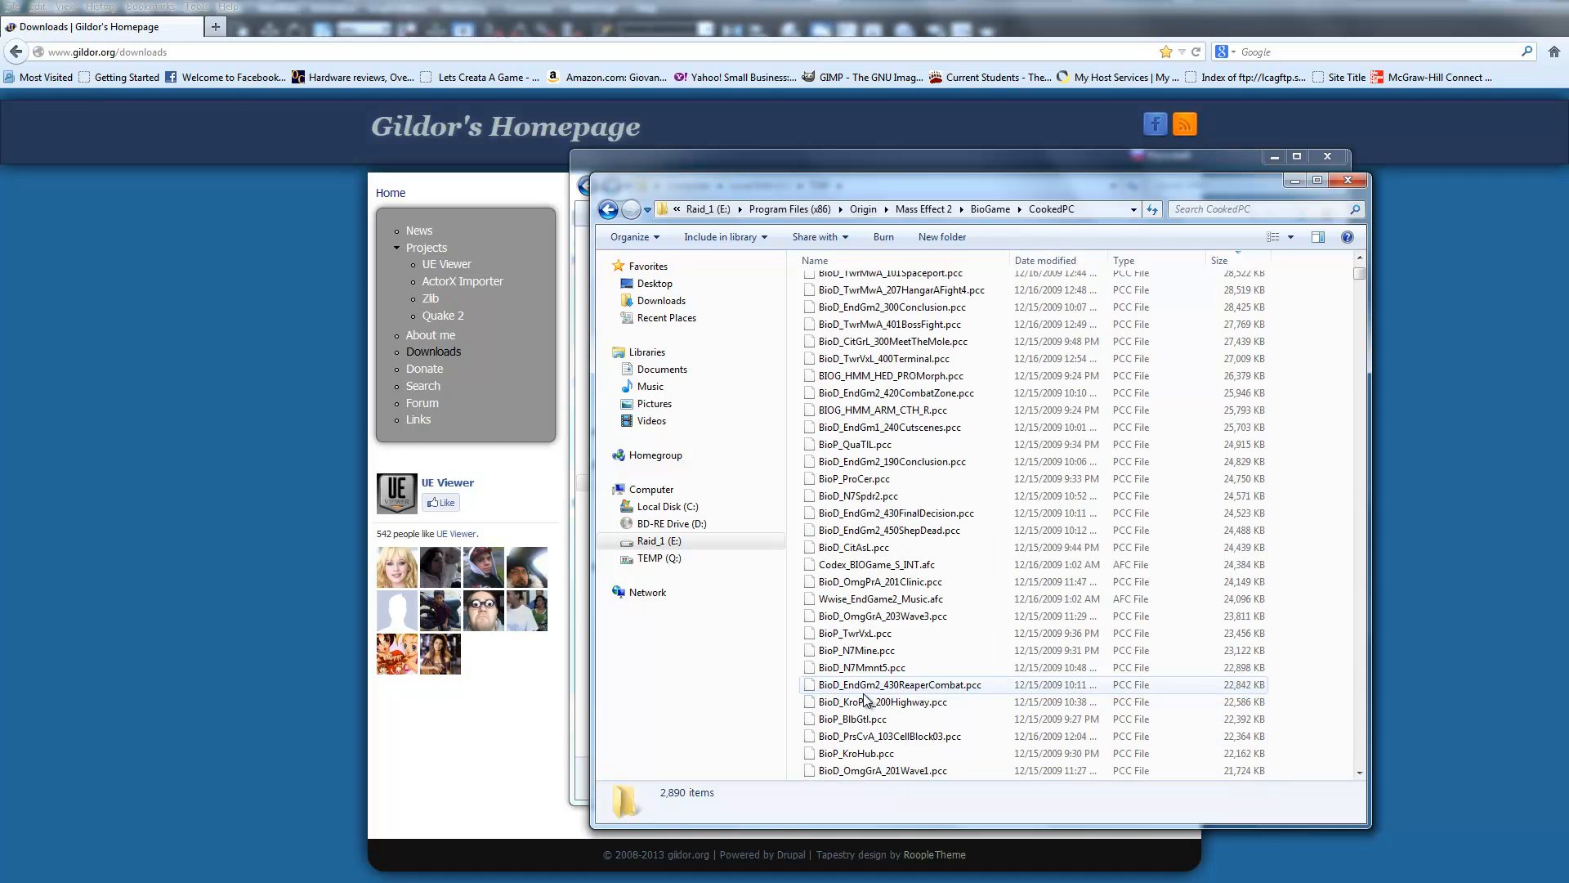
scroll(886, 690, "up", 5)
left_click_drag(818, 187, 938, 189)
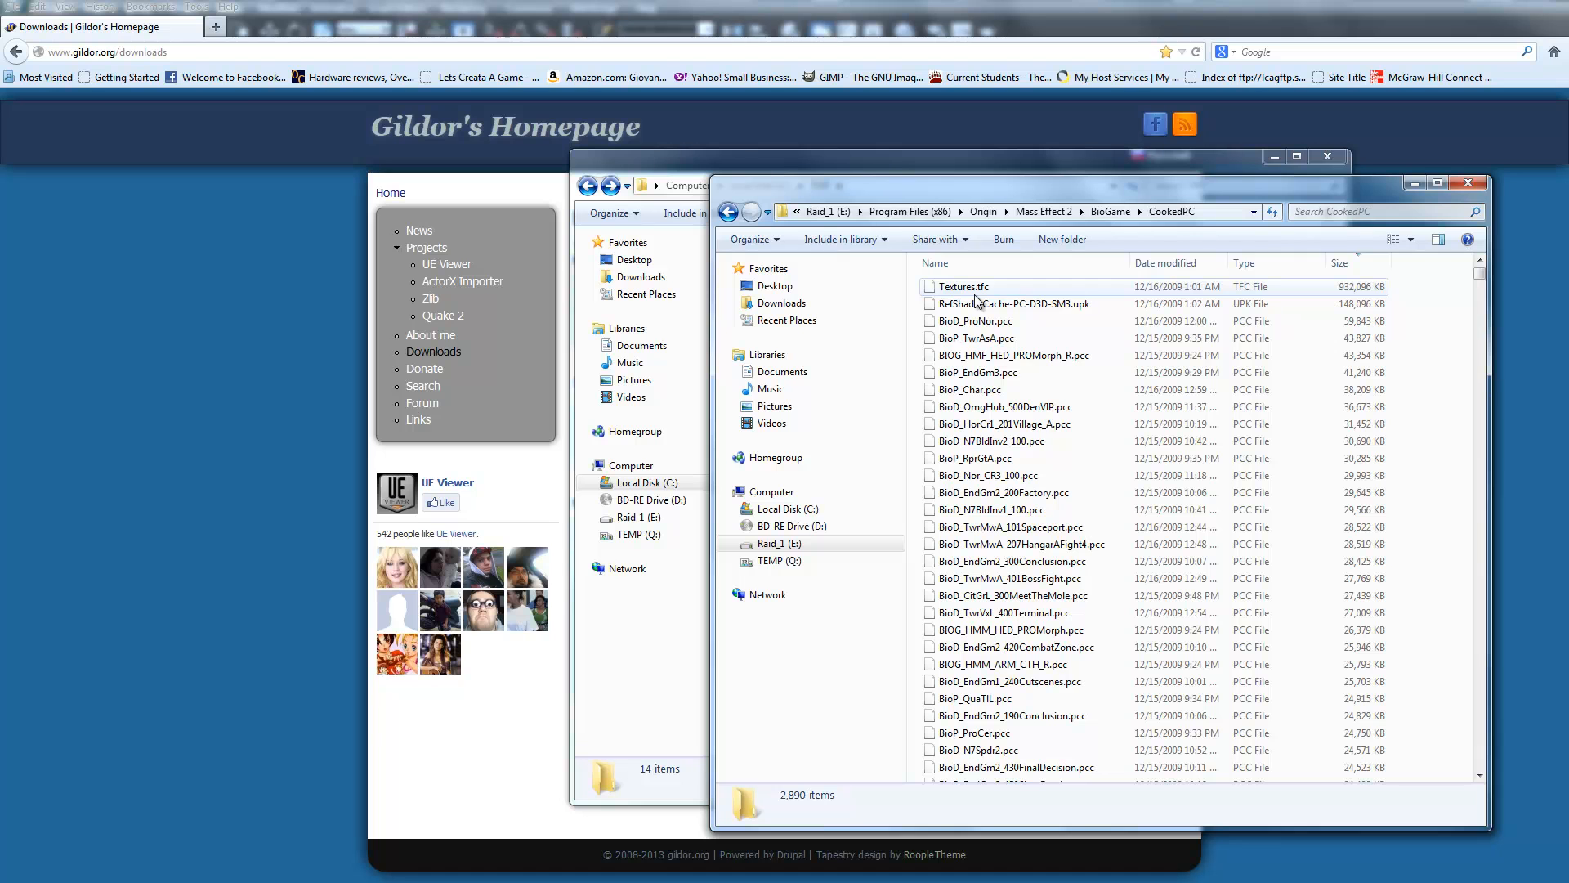
scroll(1065, 537, "down", 6)
scroll(1063, 538, "up", 6)
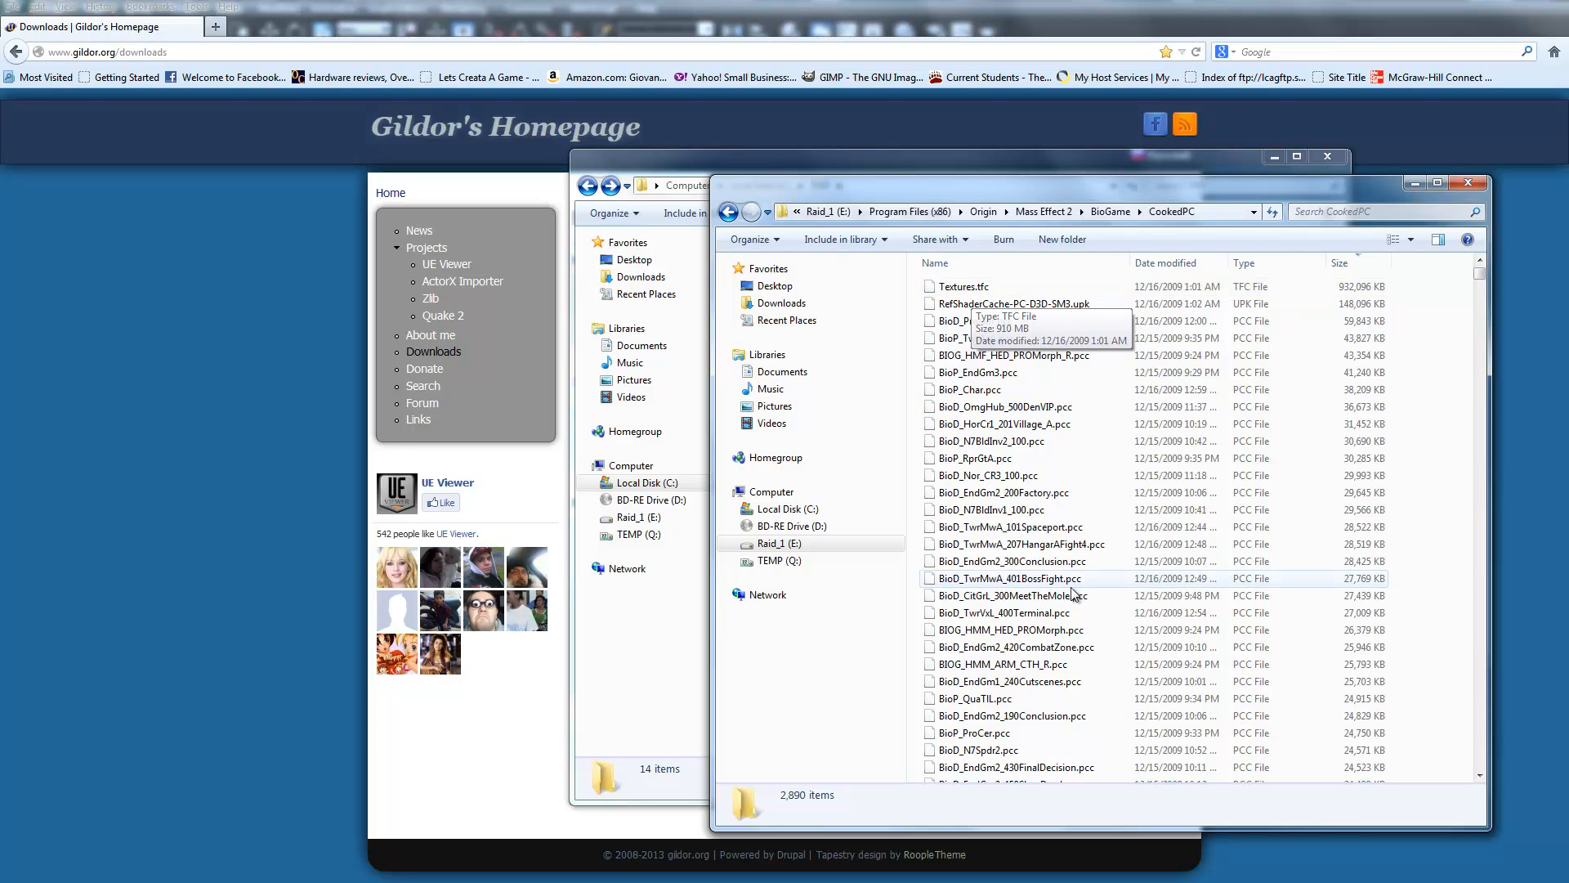
mouse_move(994, 291)
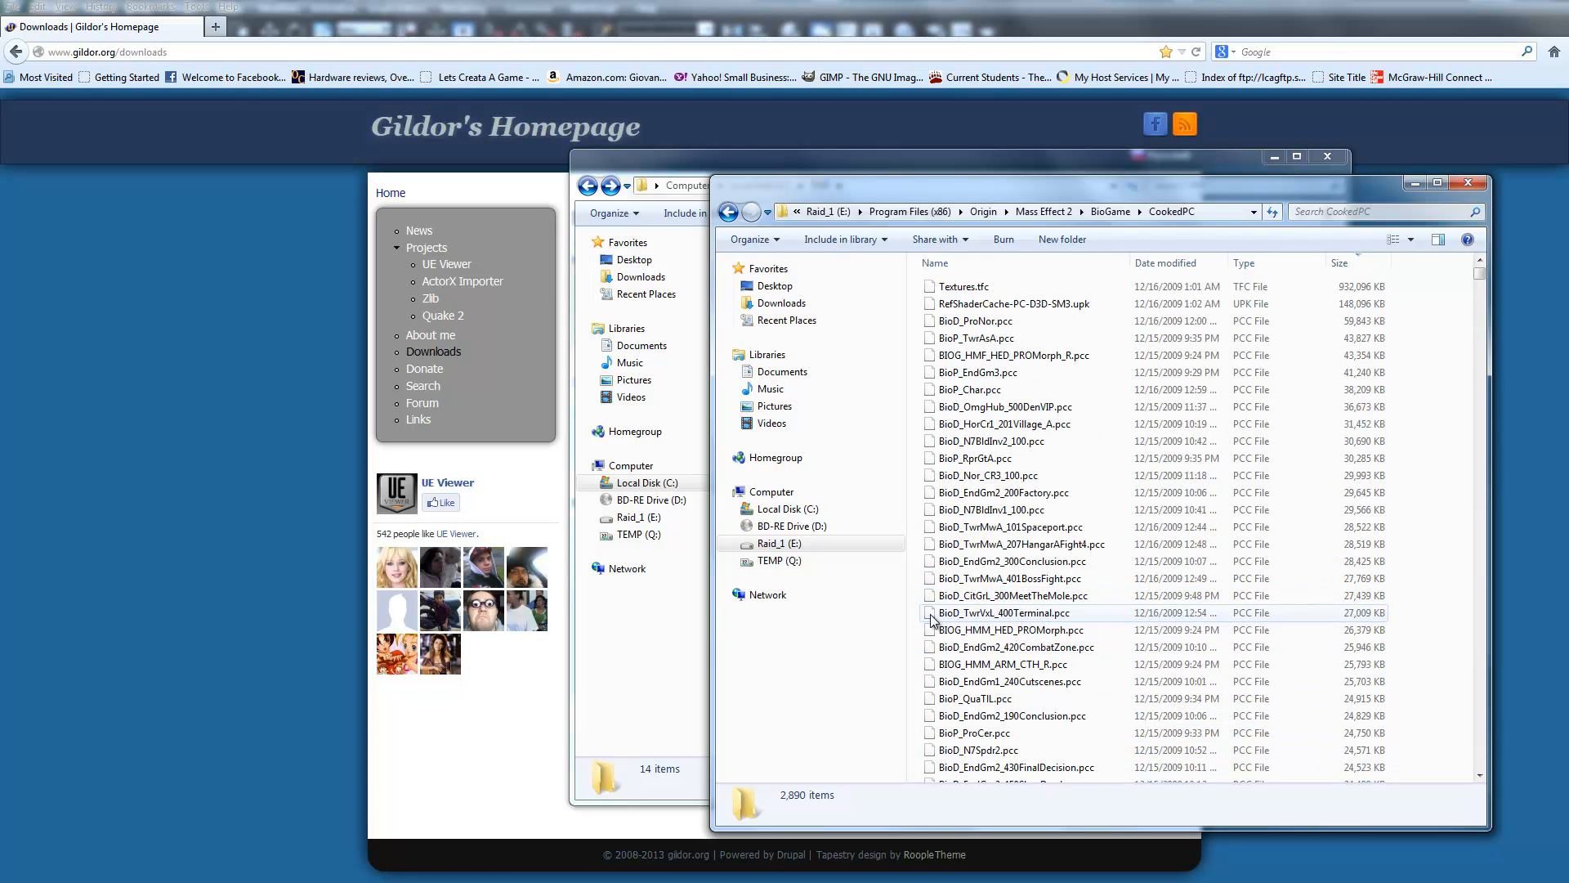
scroll(931, 619, "down", 1)
scroll(940, 507, "up", 1)
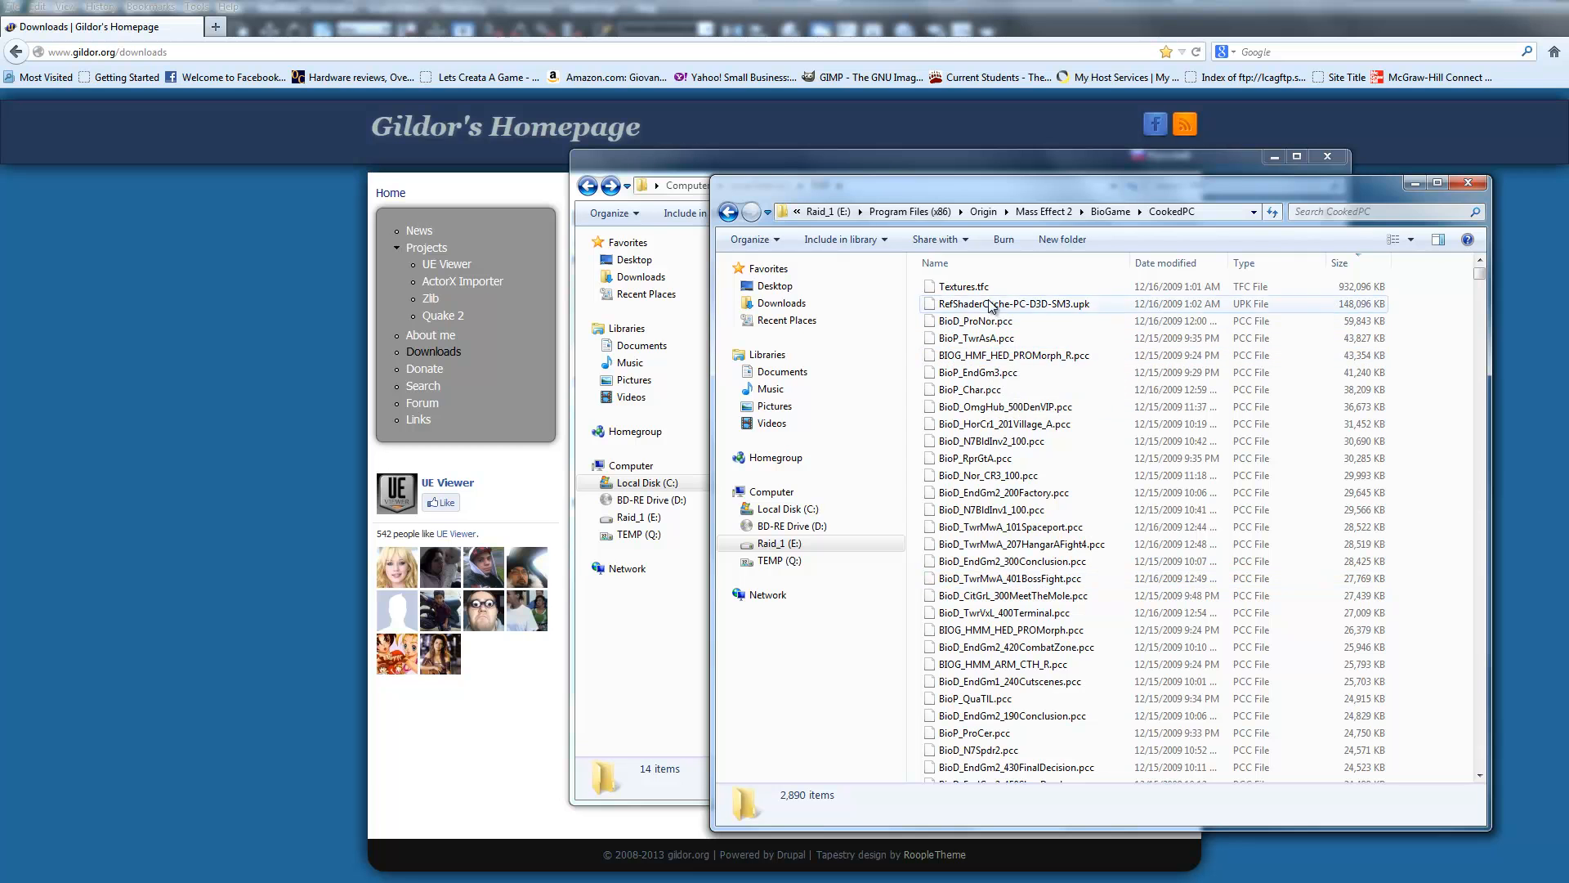
scroll(997, 392, "down", 10)
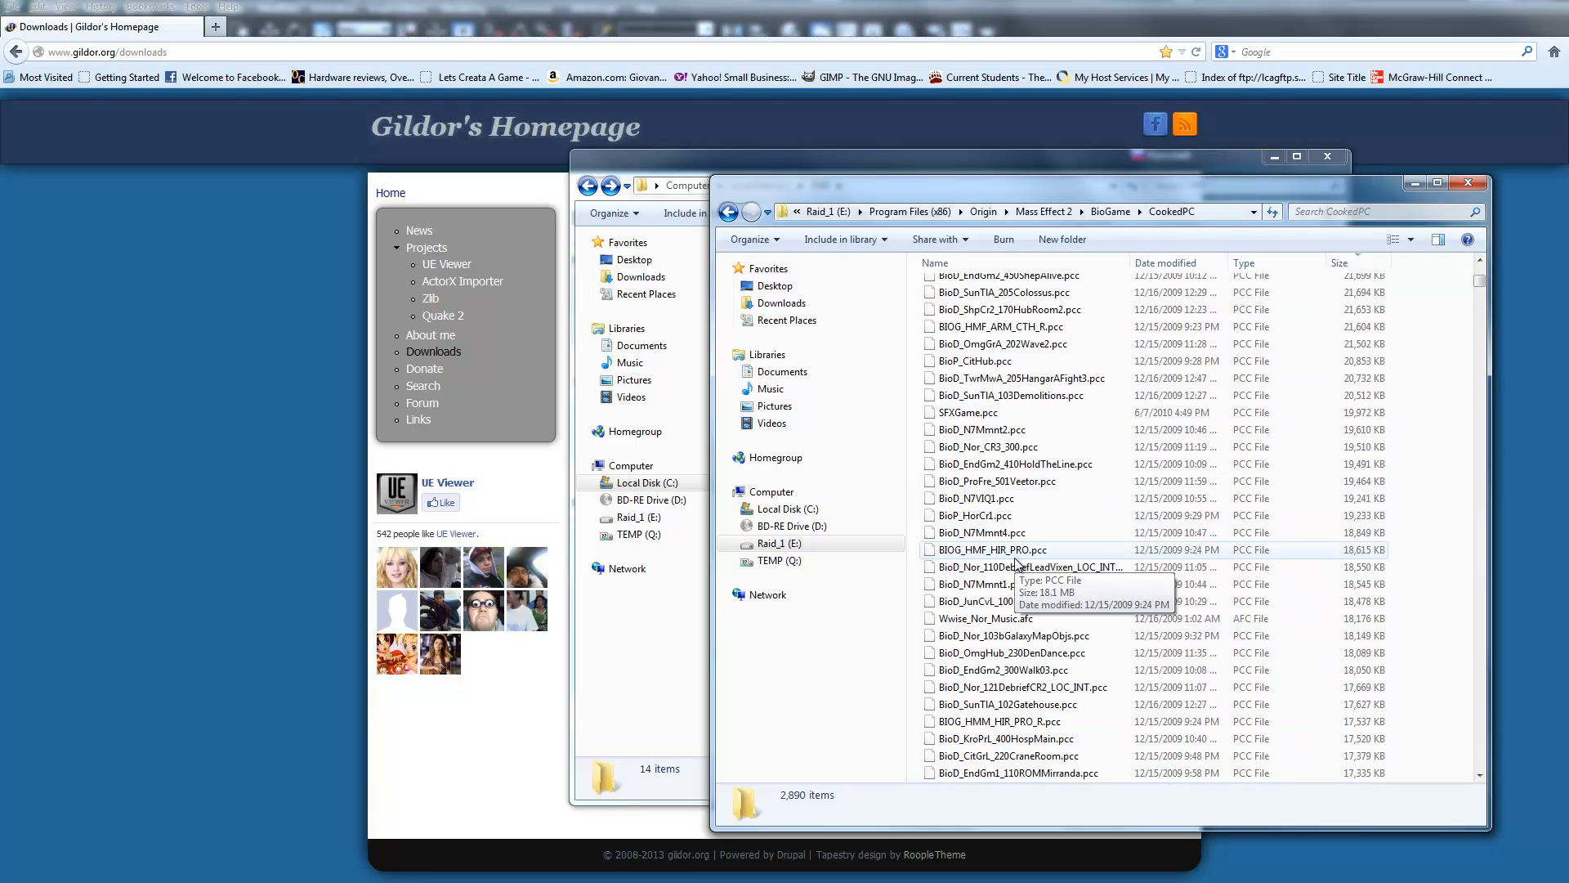
scroll(1015, 564, "up", 10)
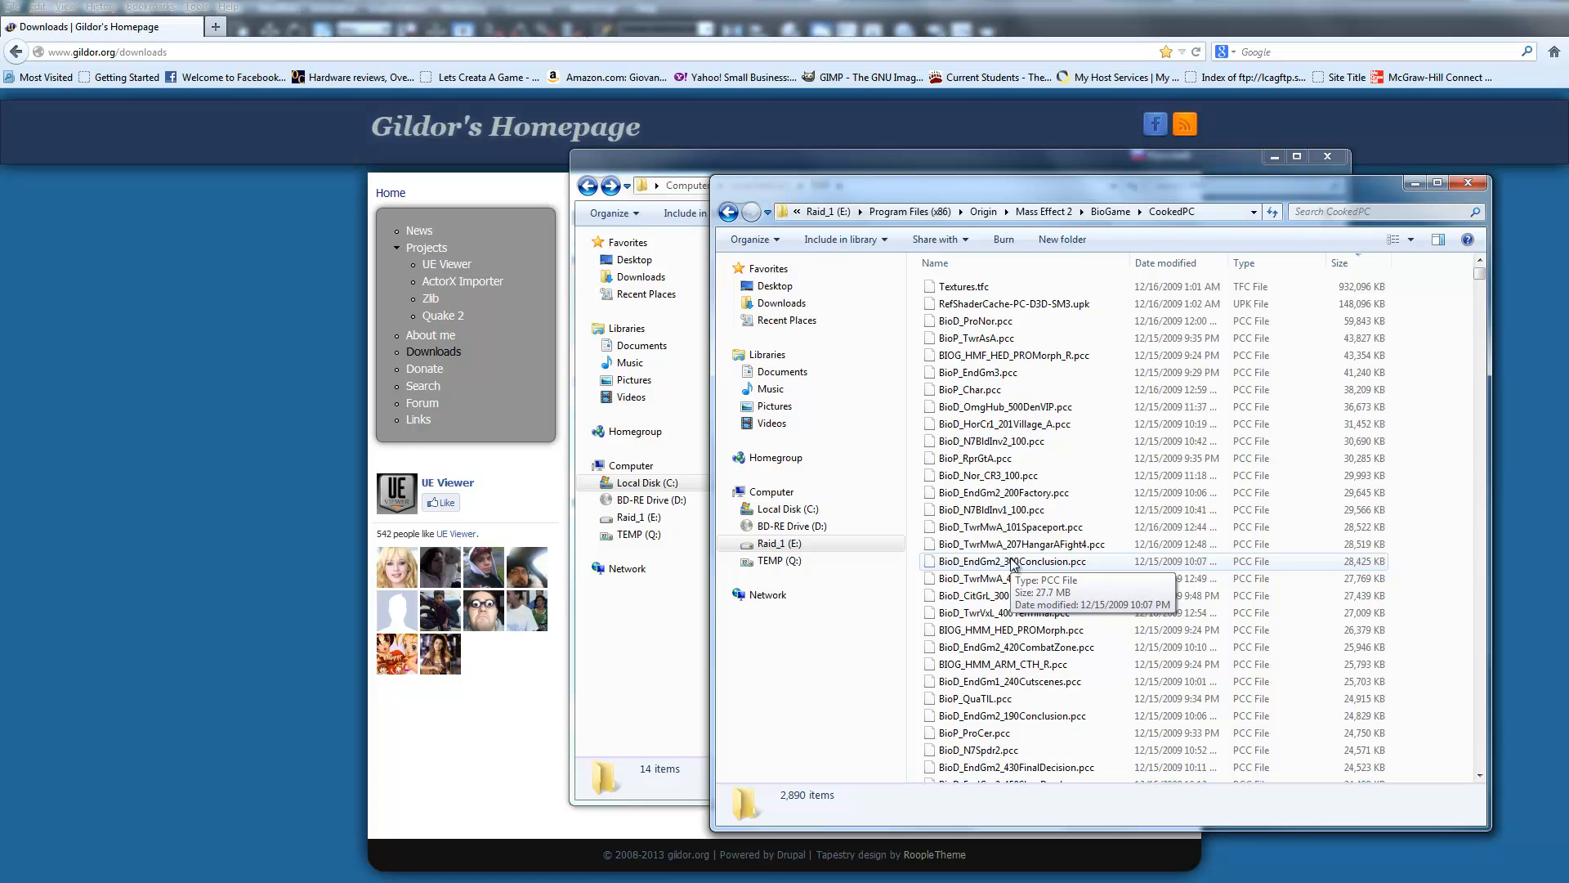
scroll(1013, 564, "down", 9)
scroll(1014, 564, "down", 13)
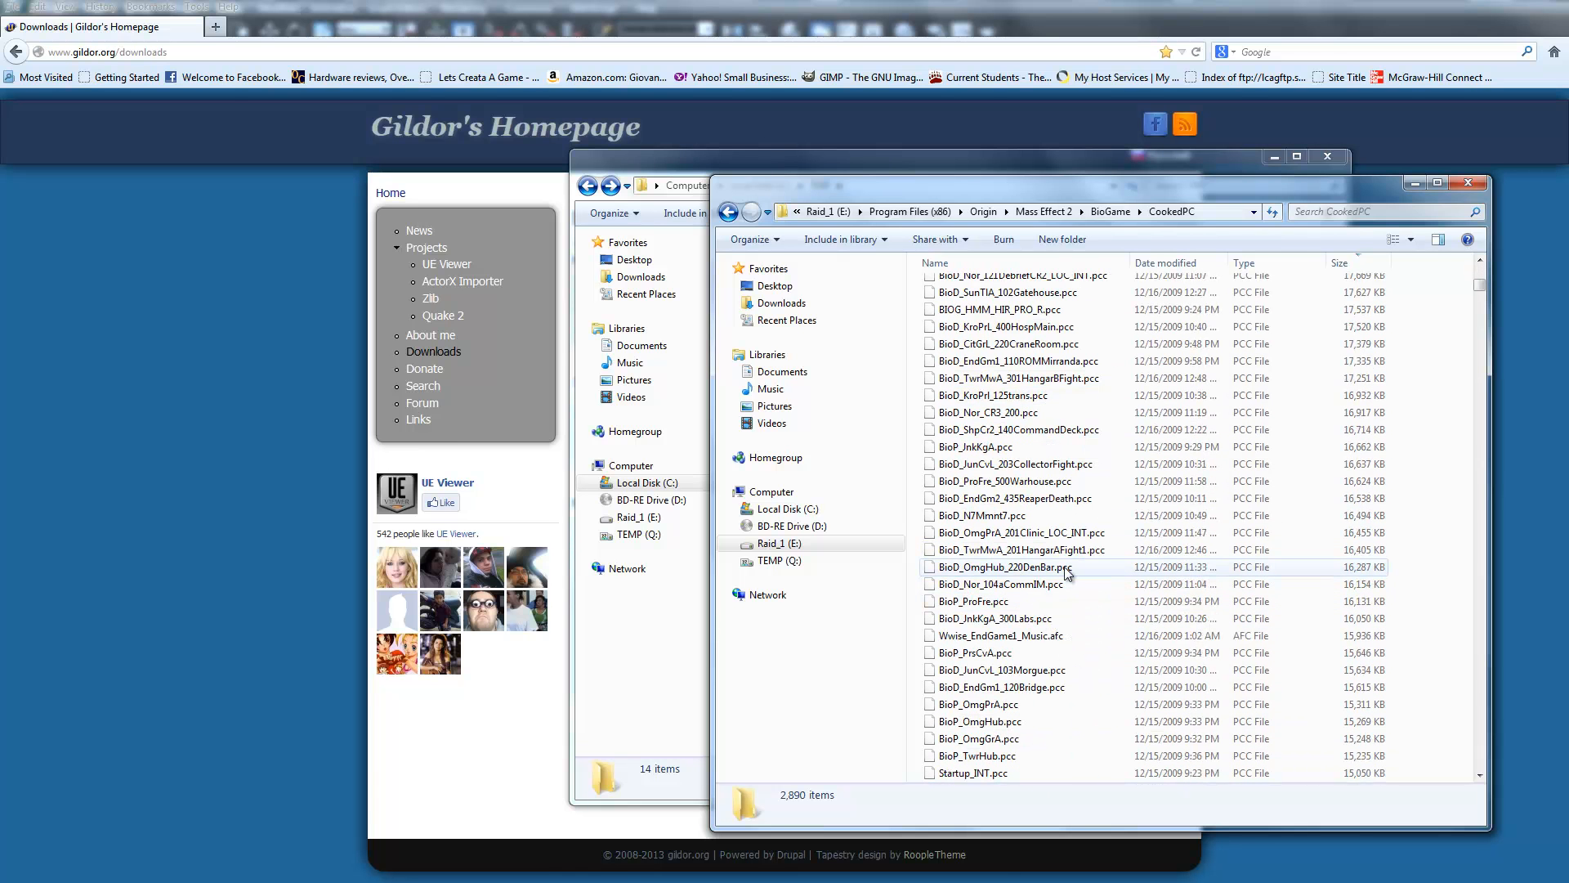
scroll(1067, 573, "down", 8)
scroll(1067, 573, "down", 6)
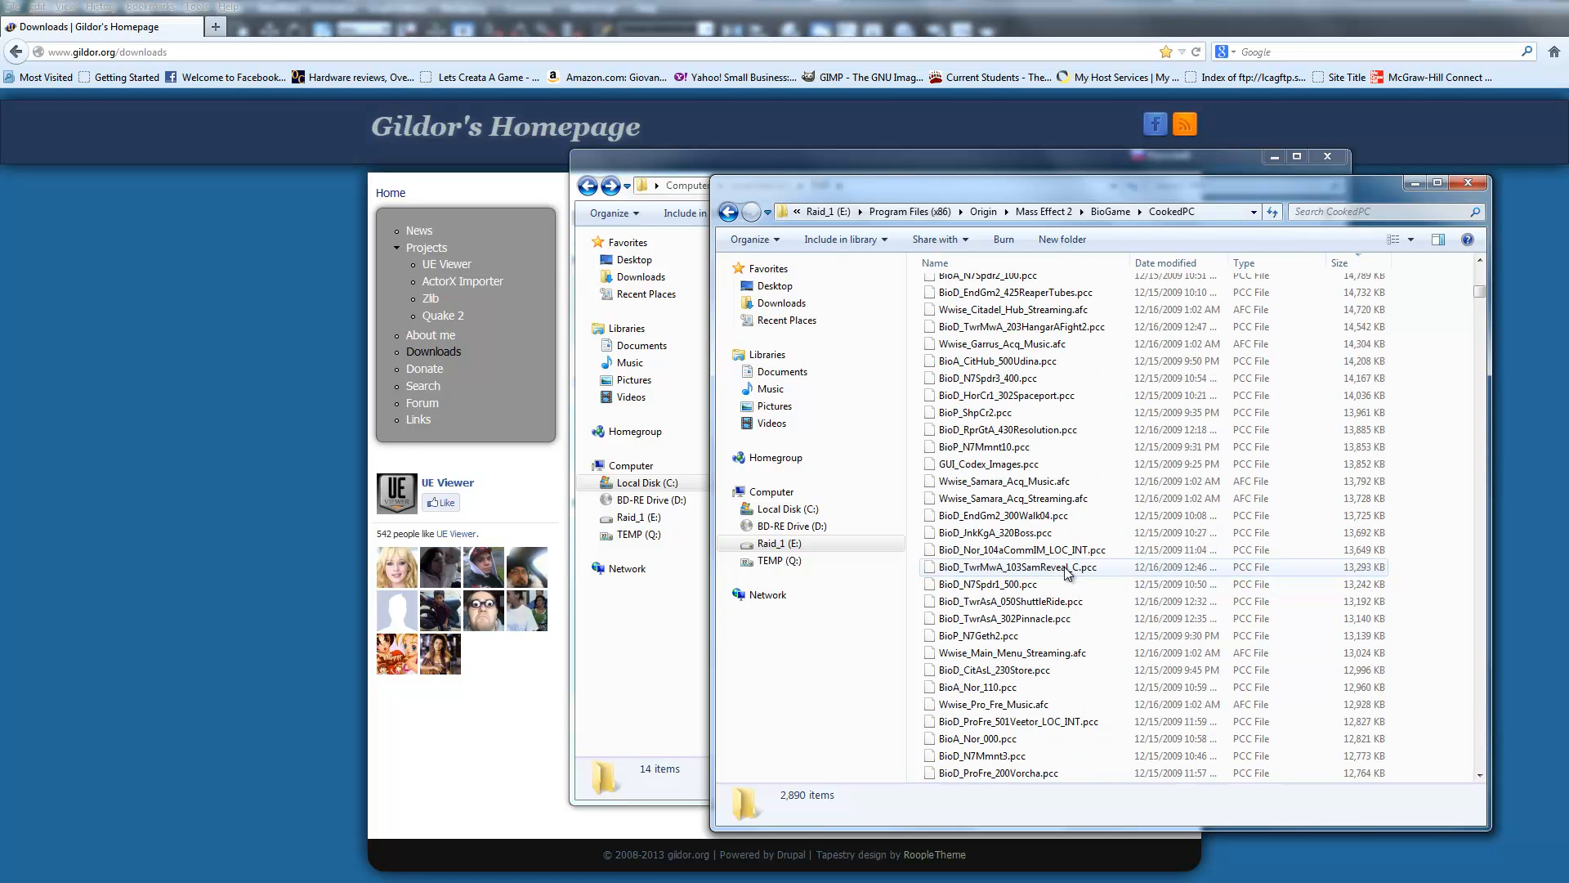
scroll(1066, 572, "down", 6)
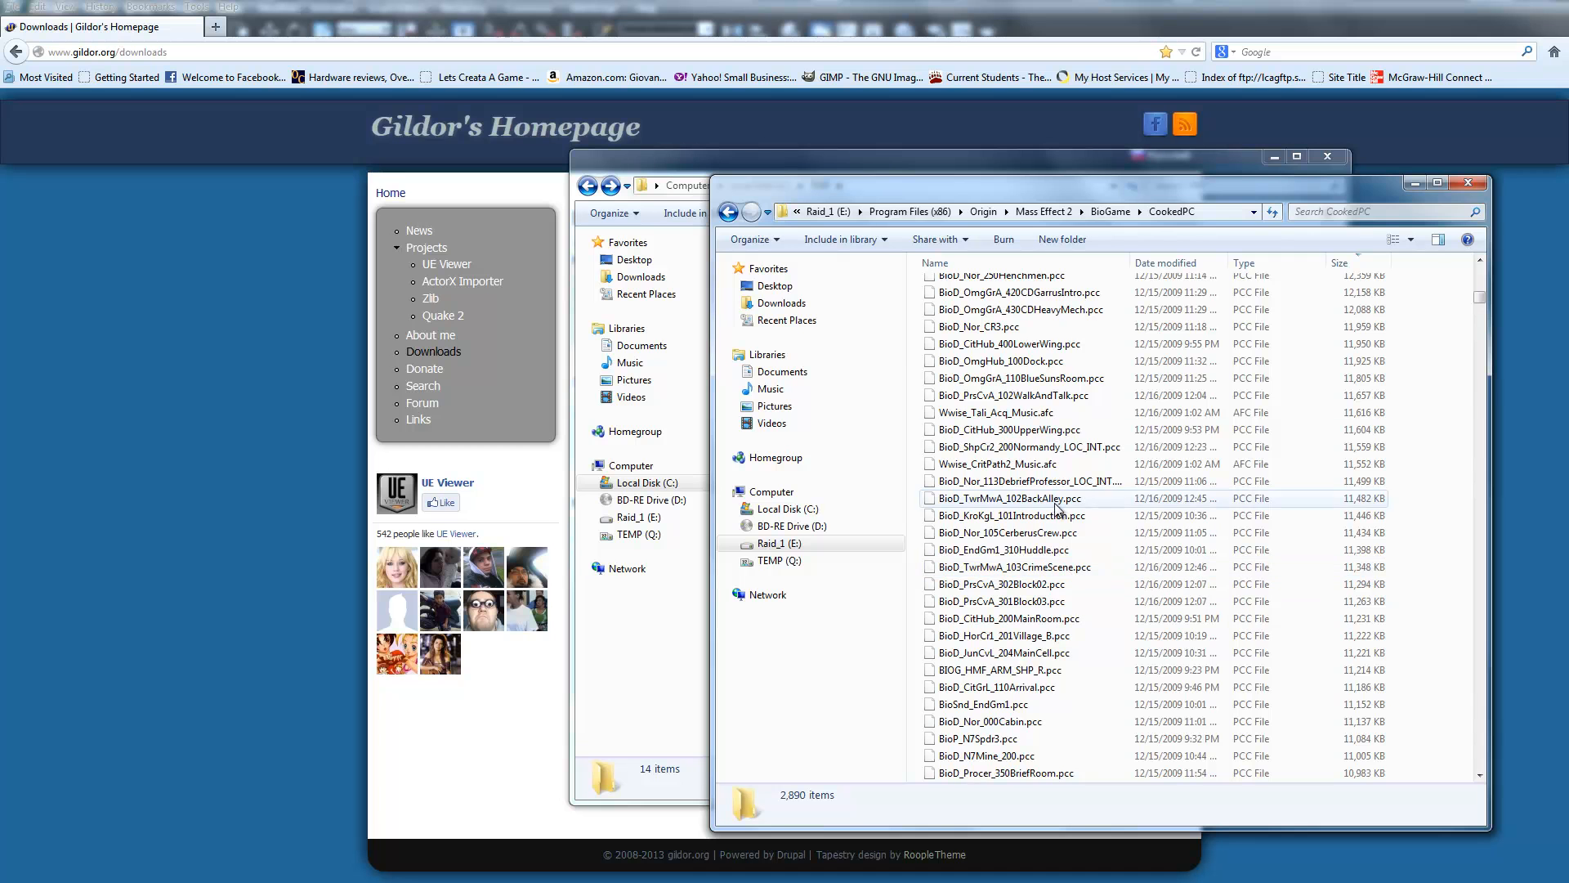
scroll(1097, 602, "down", 10)
scroll(1087, 600, "down", 15)
scroll(1014, 577, "down", 6)
Search the CookedPC folder for "qua" and look through the matches for the .pcc packages
left_click_drag(1478, 320, 1408, 213)
left_click(1393, 211)
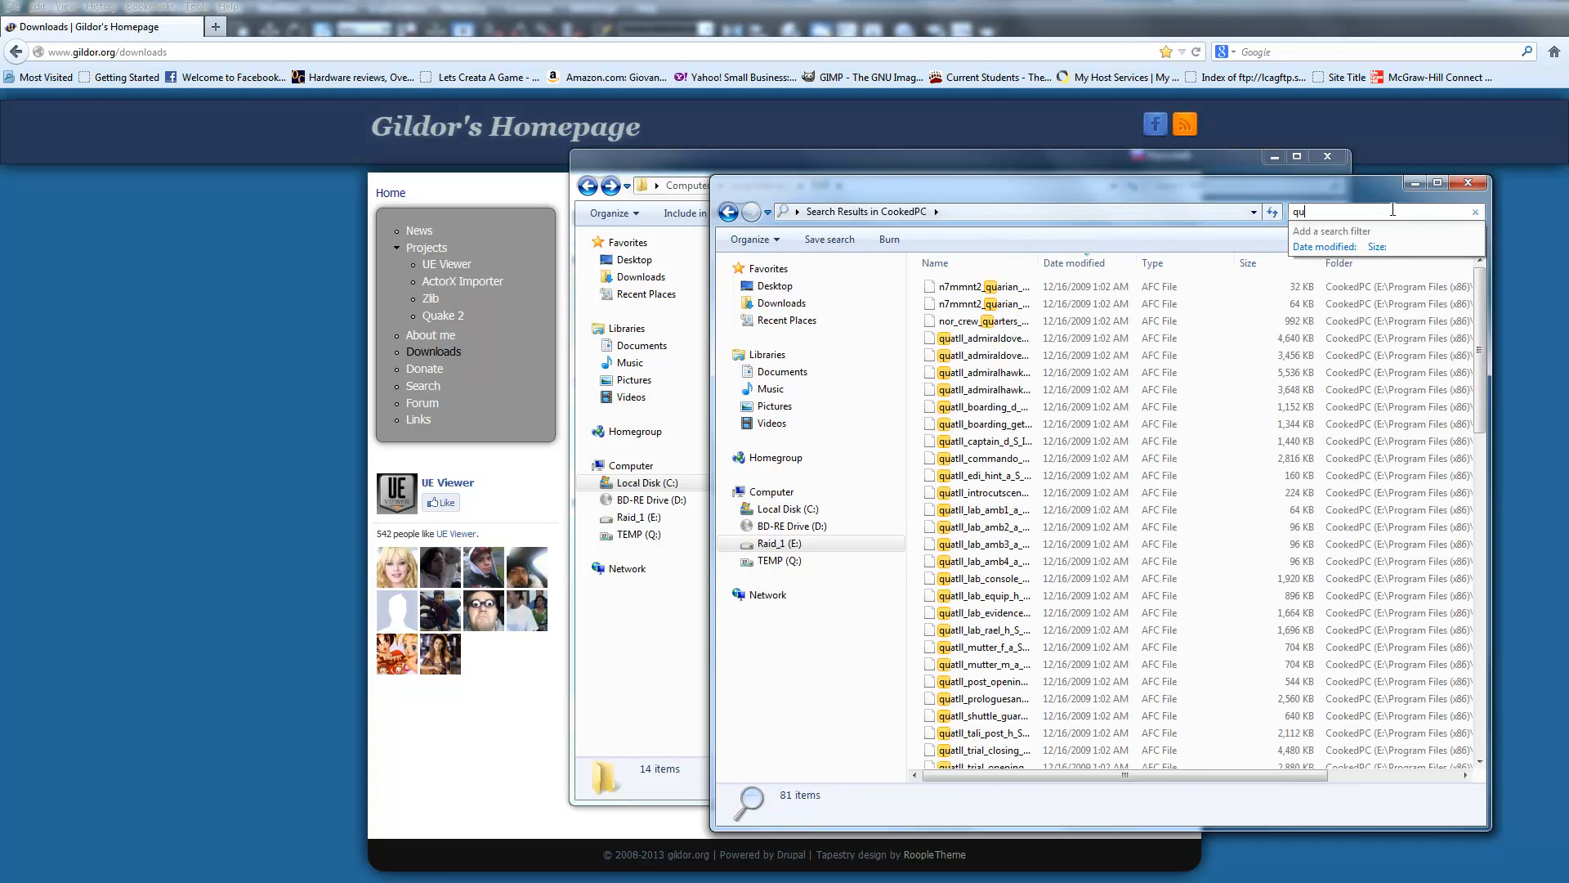
type("qua")
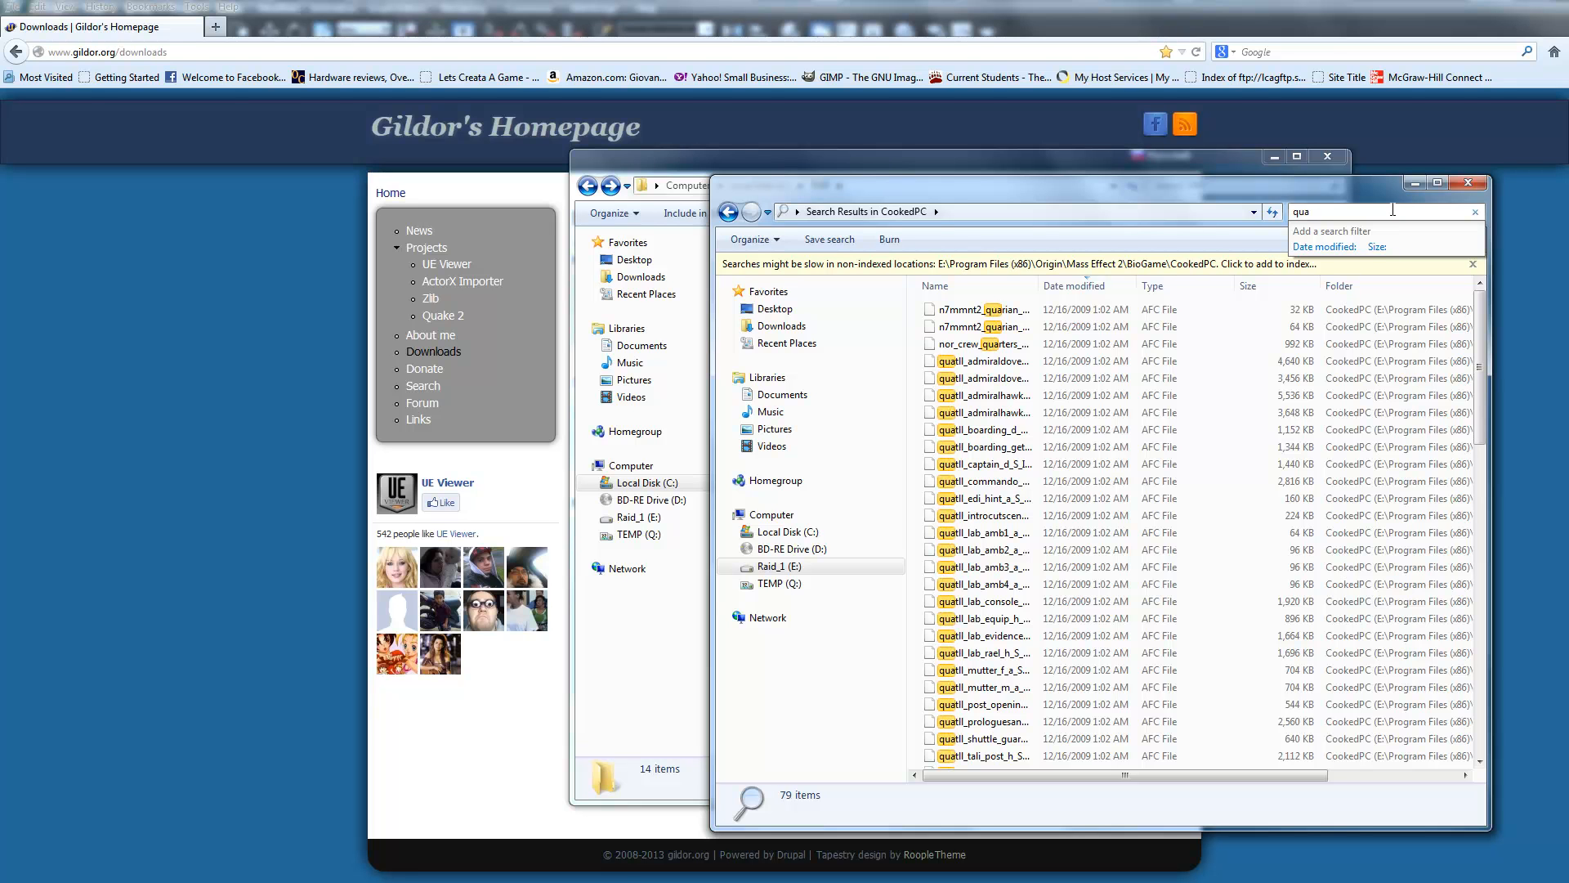
scroll(1483, 345, "down", 2)
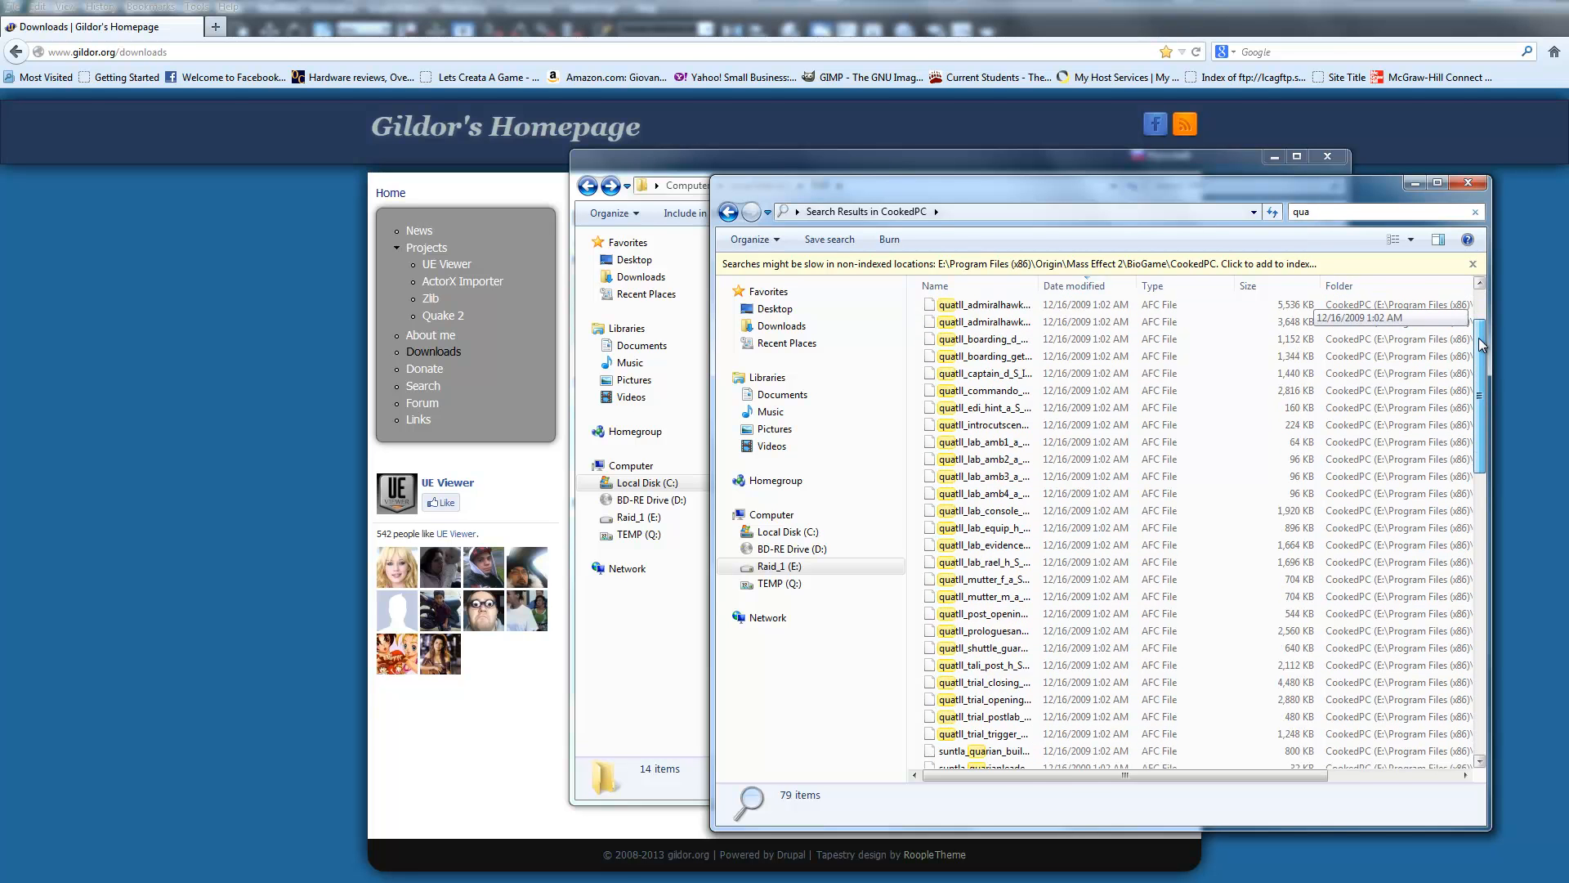
left_click_drag(1482, 345, 1478, 452)
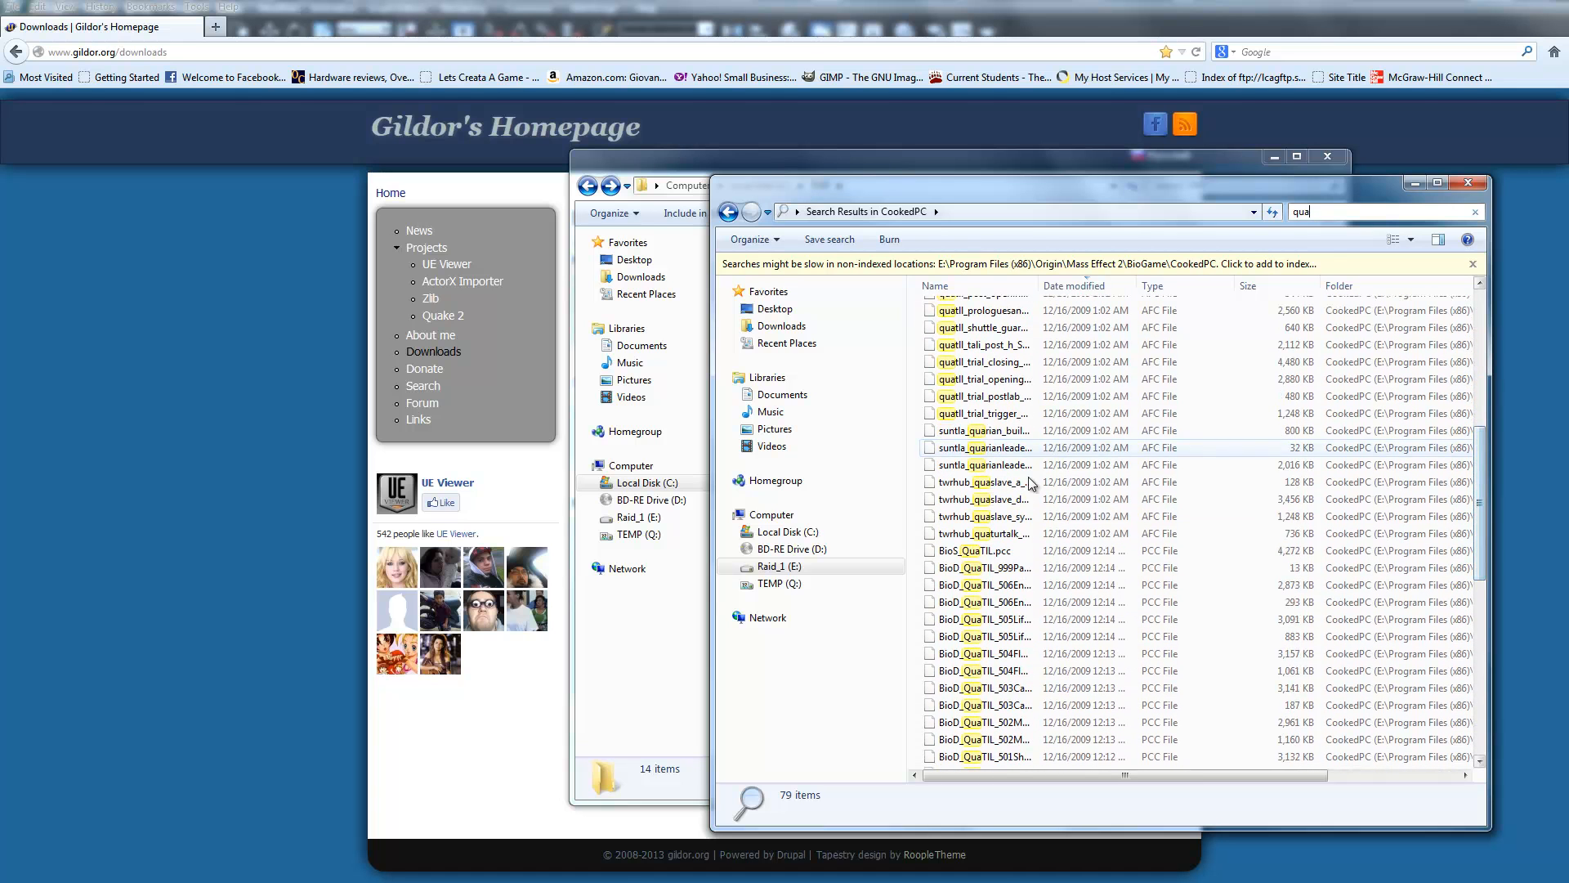
Move the search results aside and copy the BioS_QuaTlL.pcc package into C:\TMP
left_click_drag(965, 196, 1270, 188)
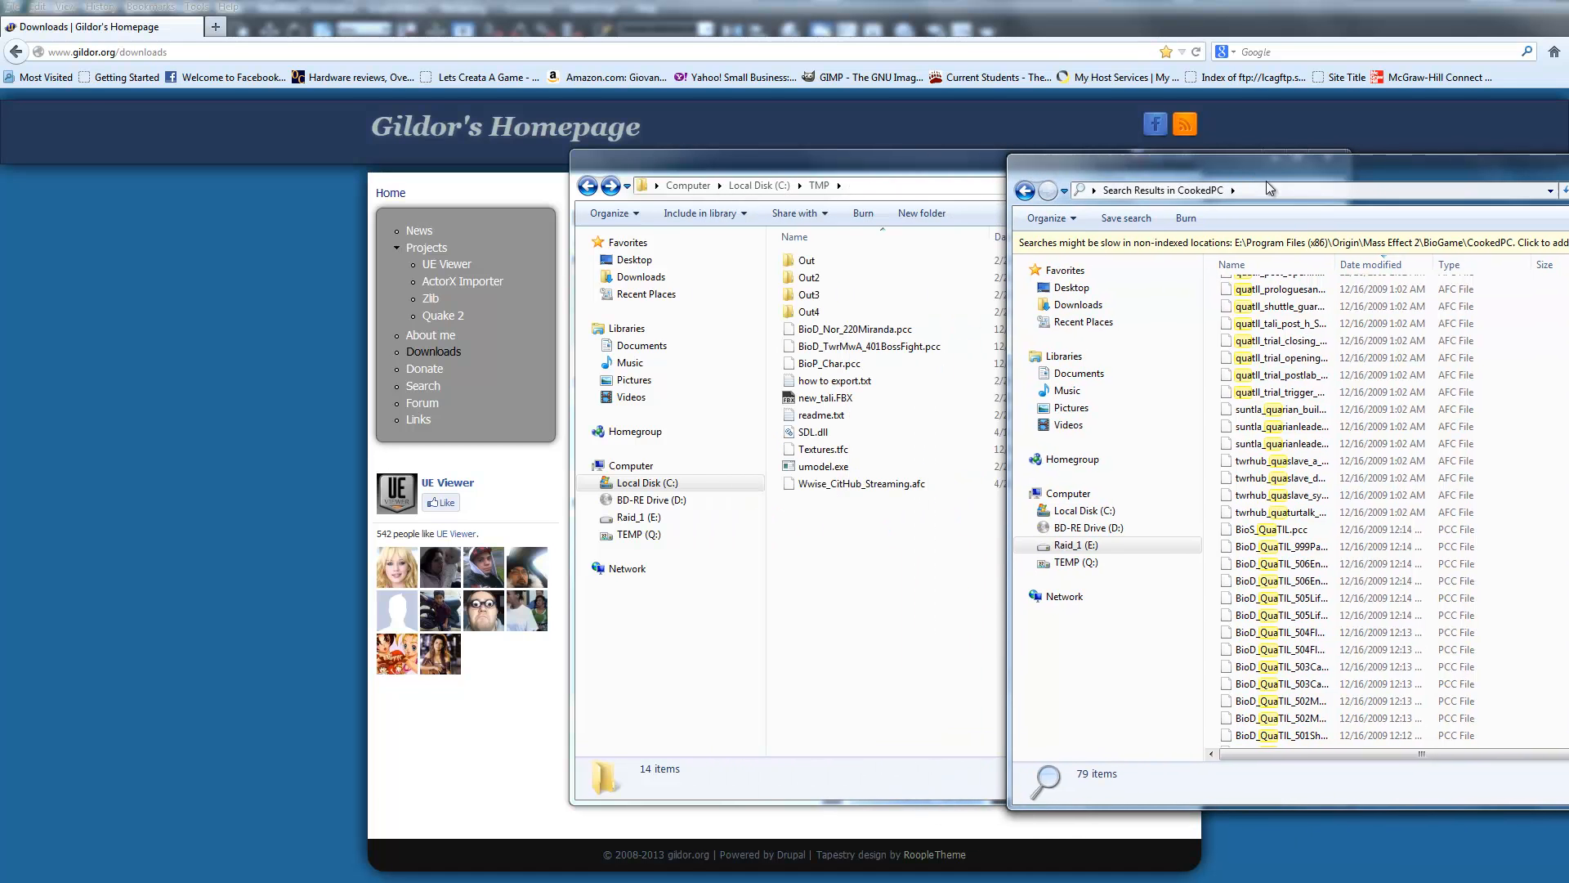
left_click(1275, 529)
left_click(896, 589)
key("ctrl+v")
left_click(919, 622)
double_click(802, 263)
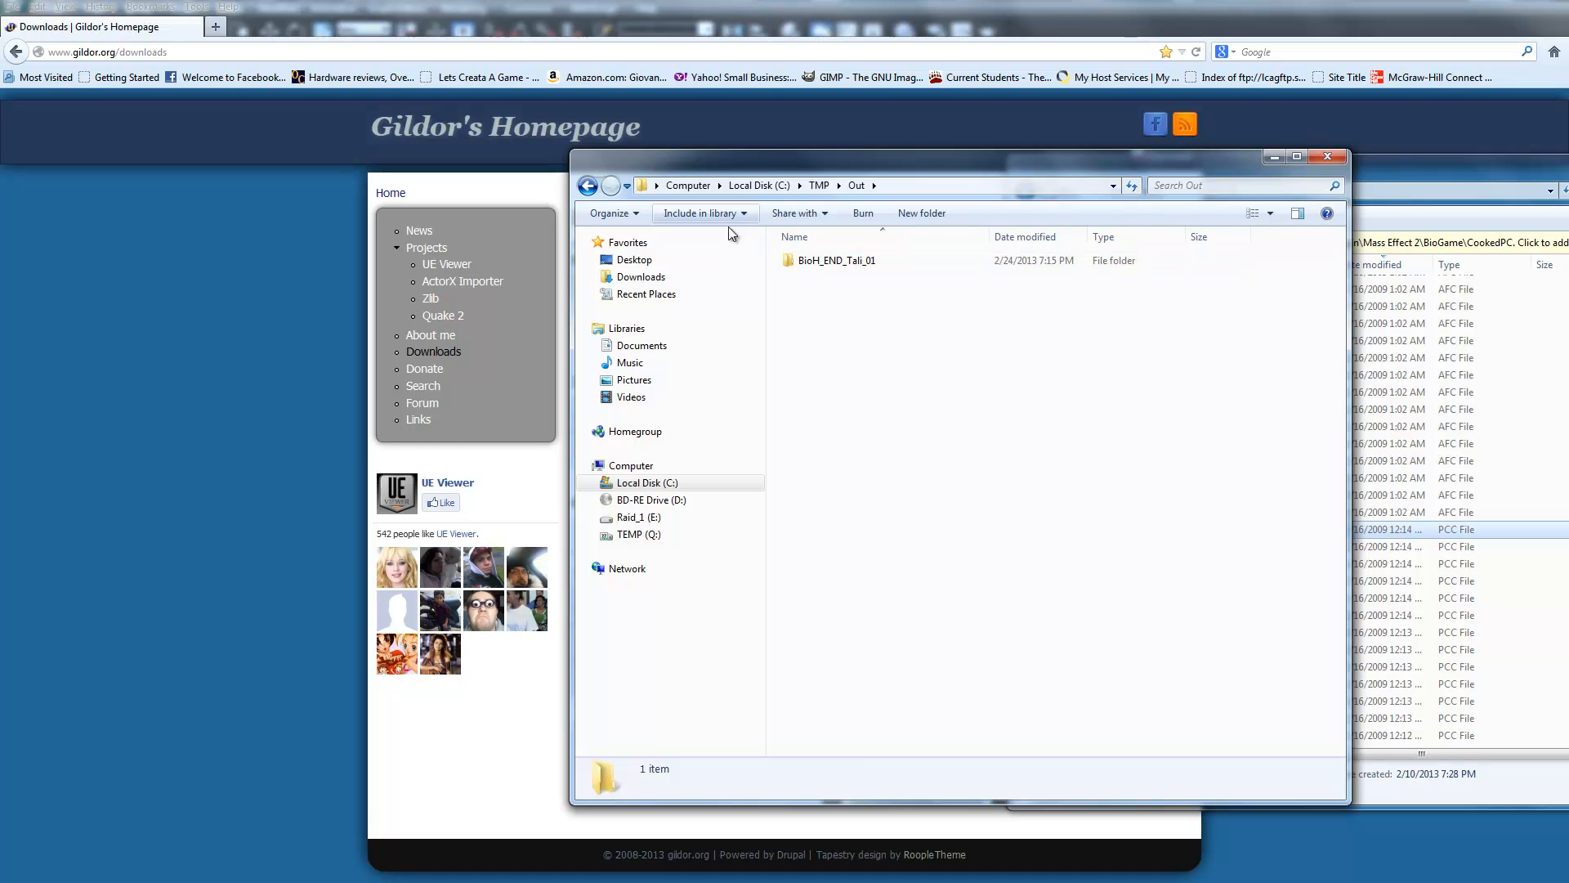
left_click(568, 190)
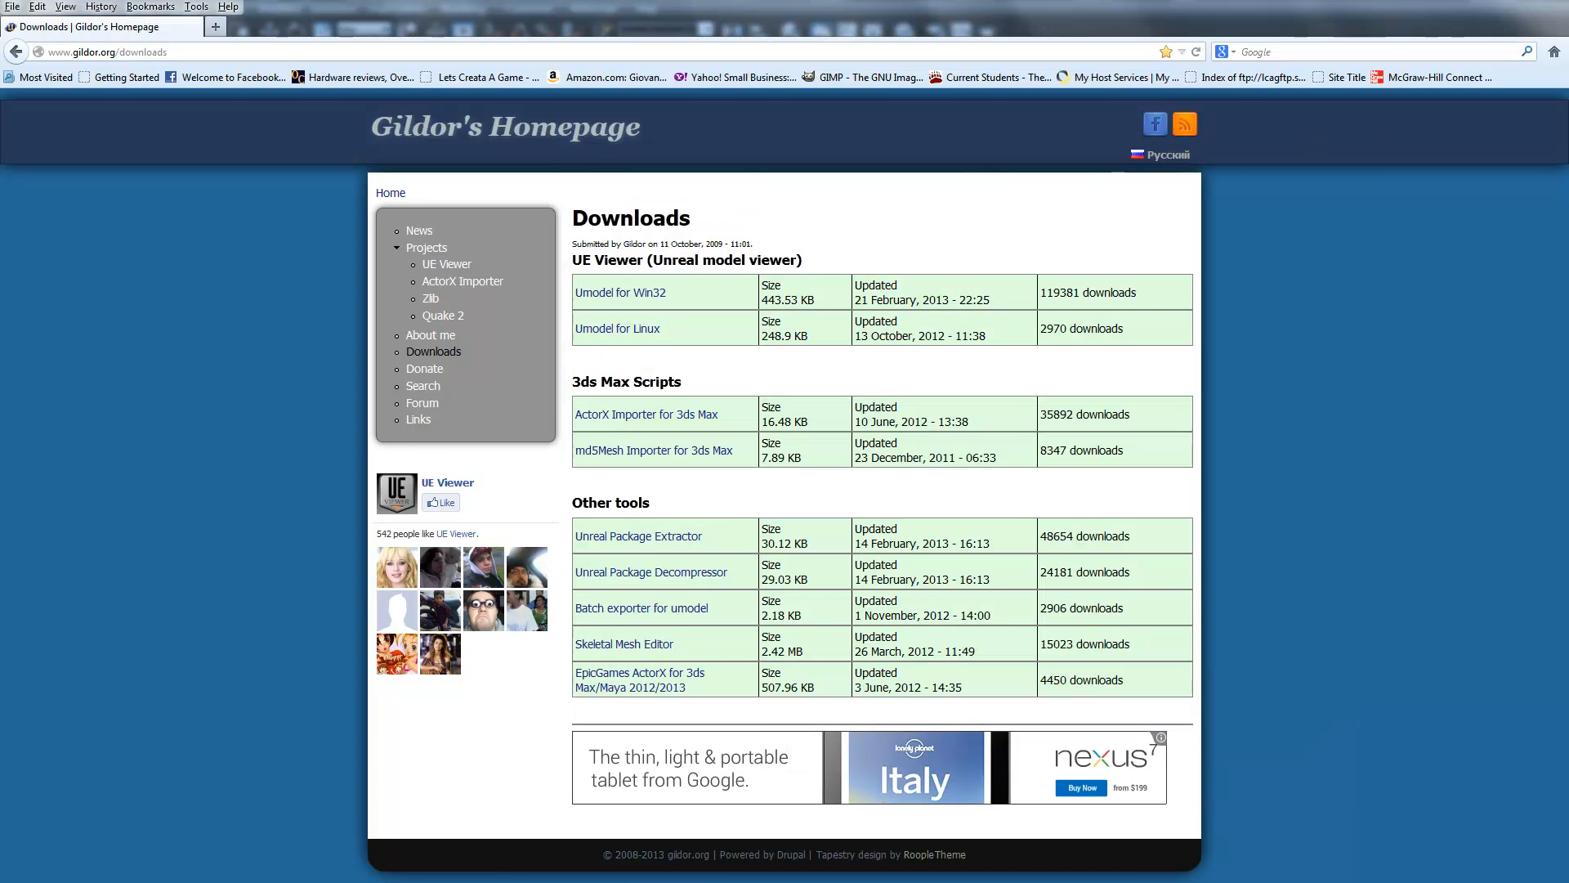
left_click(125, 879)
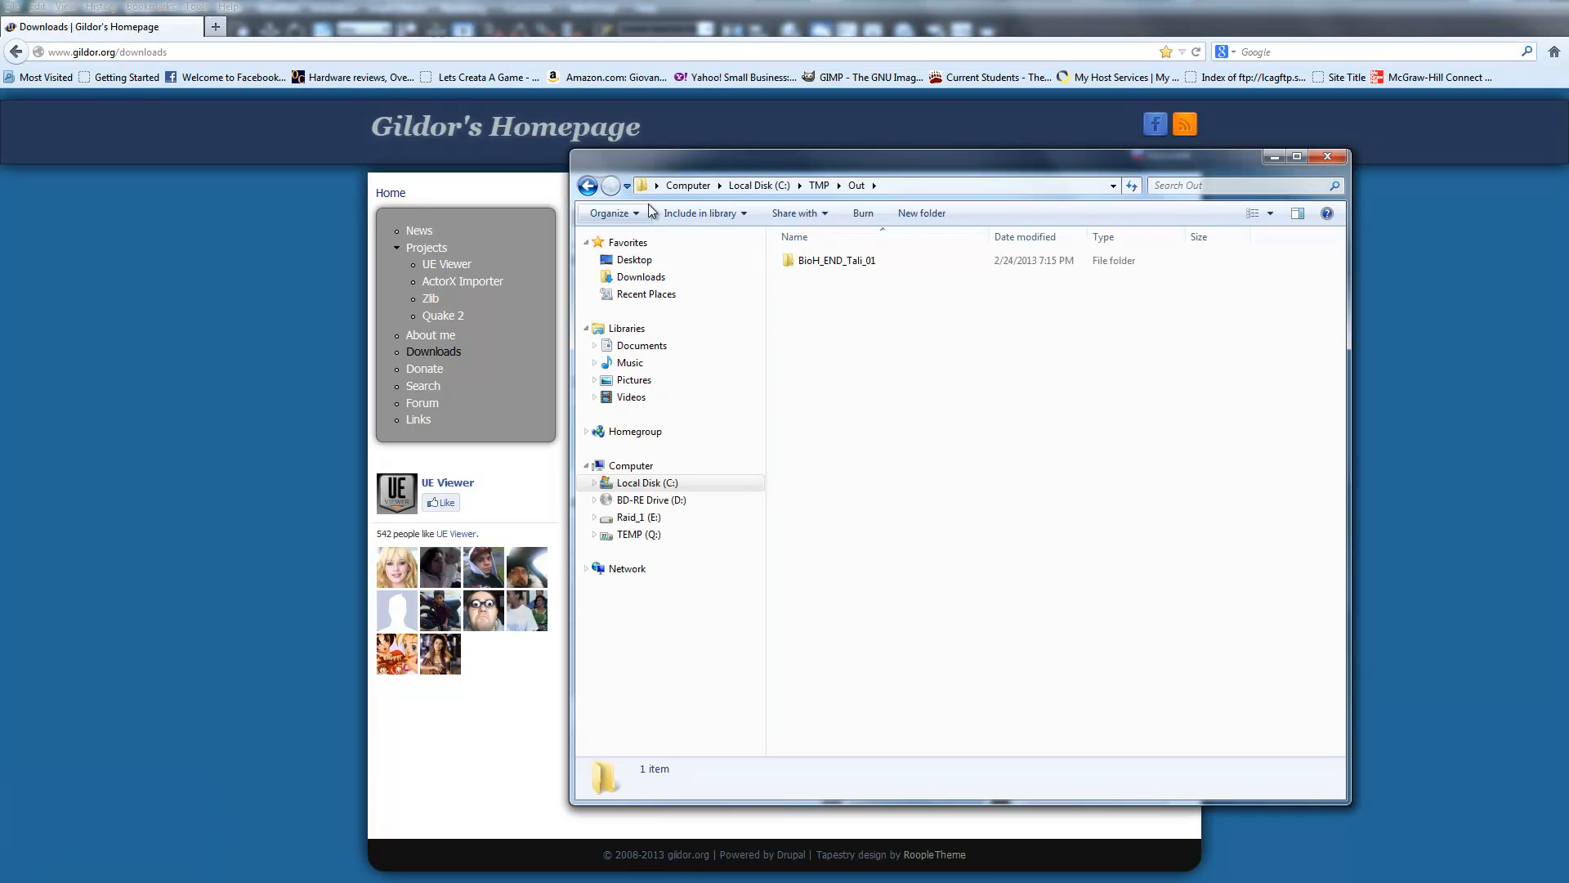
left_click(587, 185)
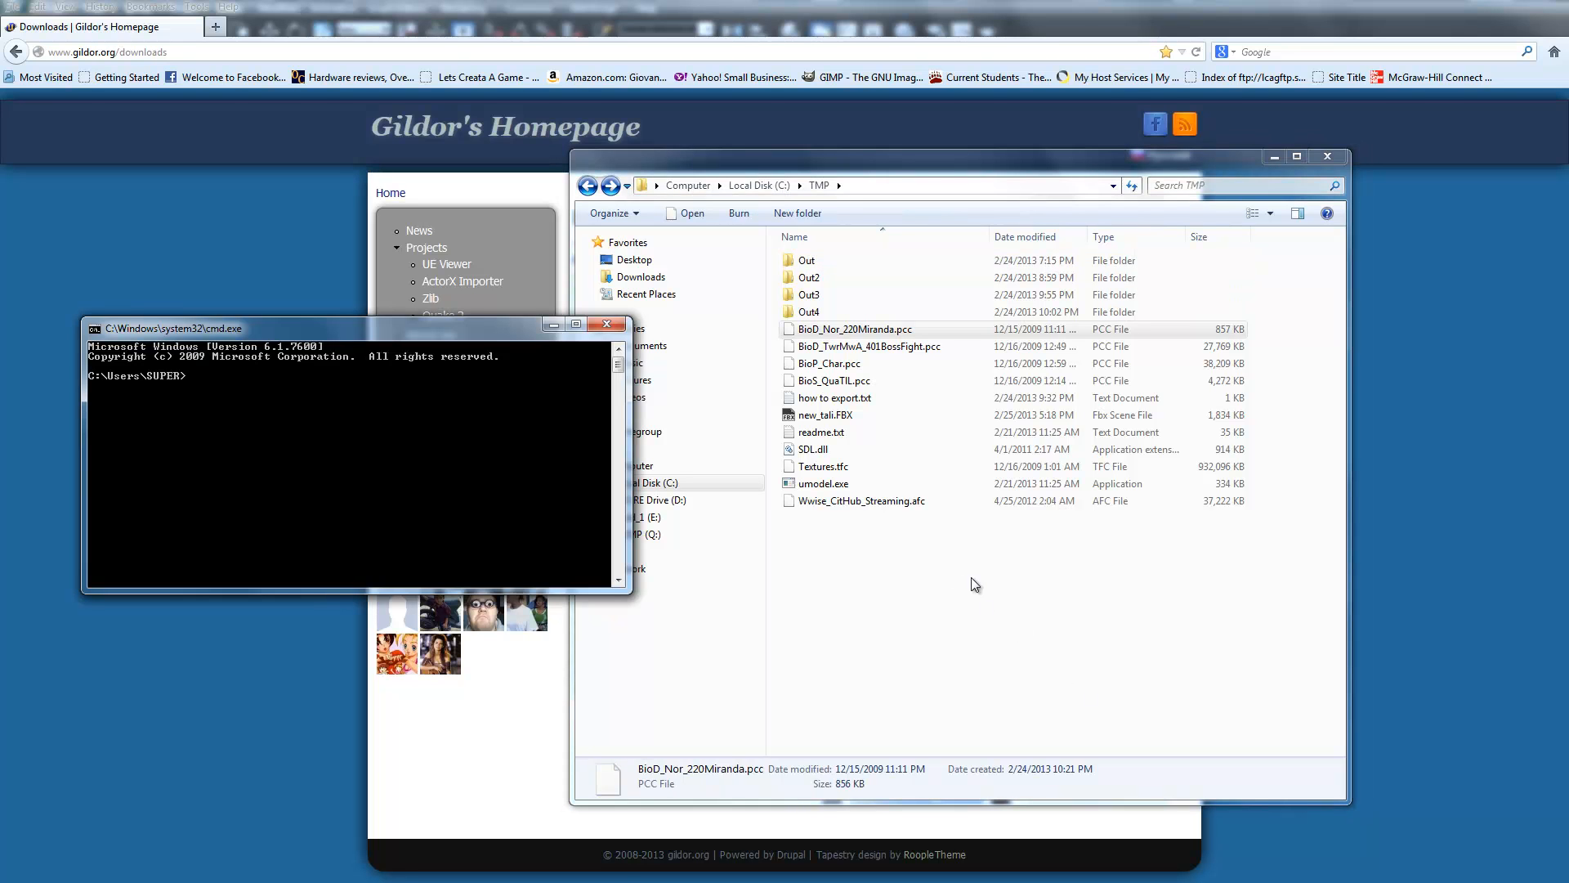
Place the command prompt beside the TMP folder and run C:\TMP\umodel.exe with -view -meshes on C:\TMP\BioS_QuaTlL.pcc
left_click_drag(436, 333, 400, 297)
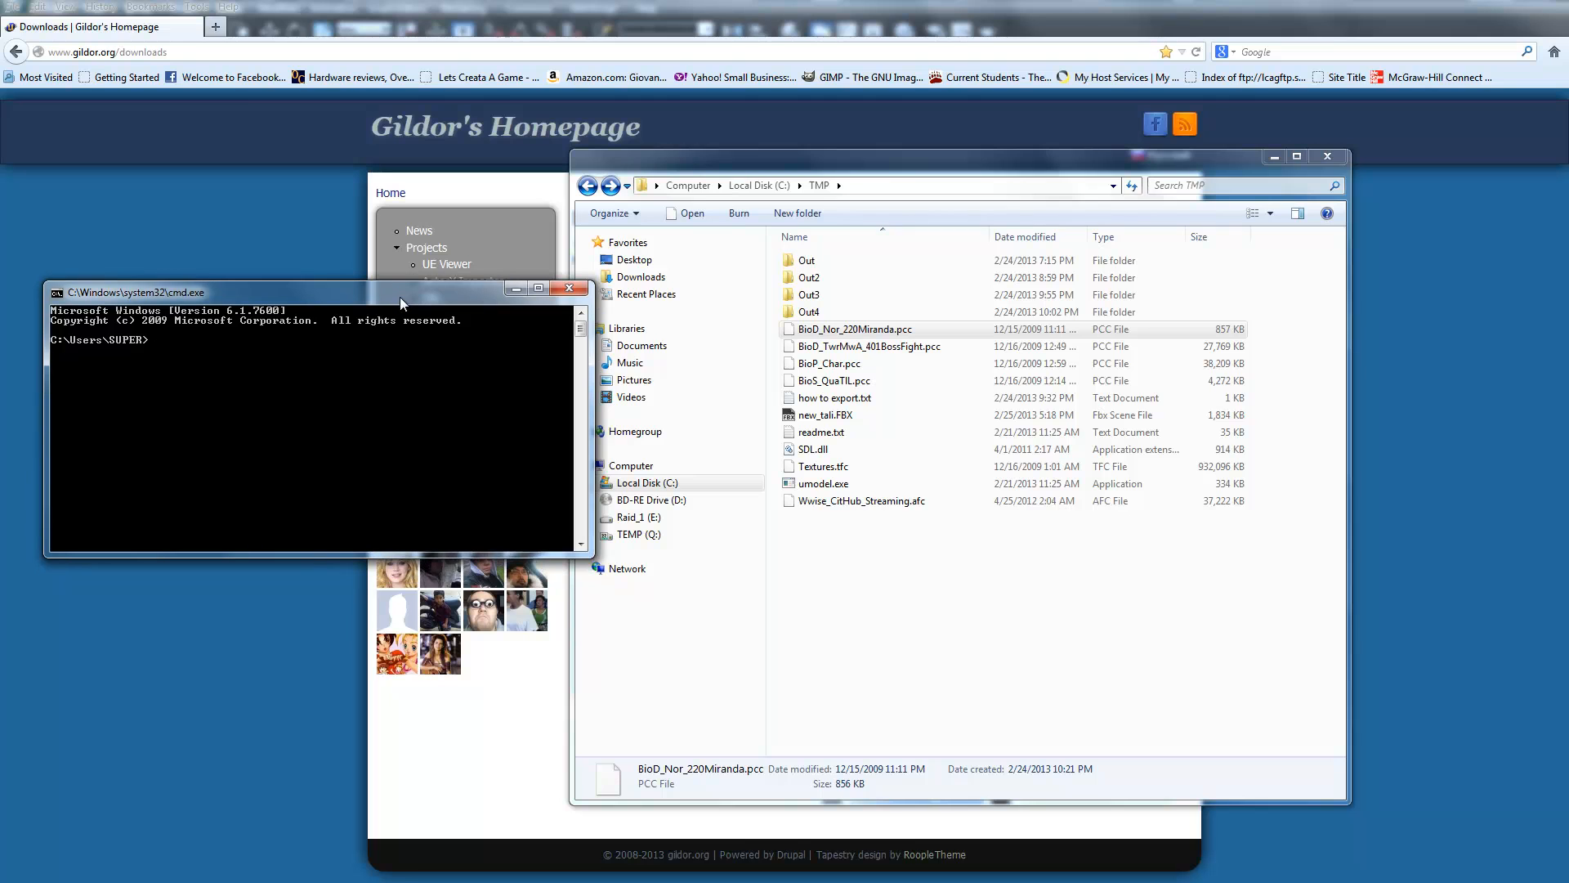
left_click(850, 560)
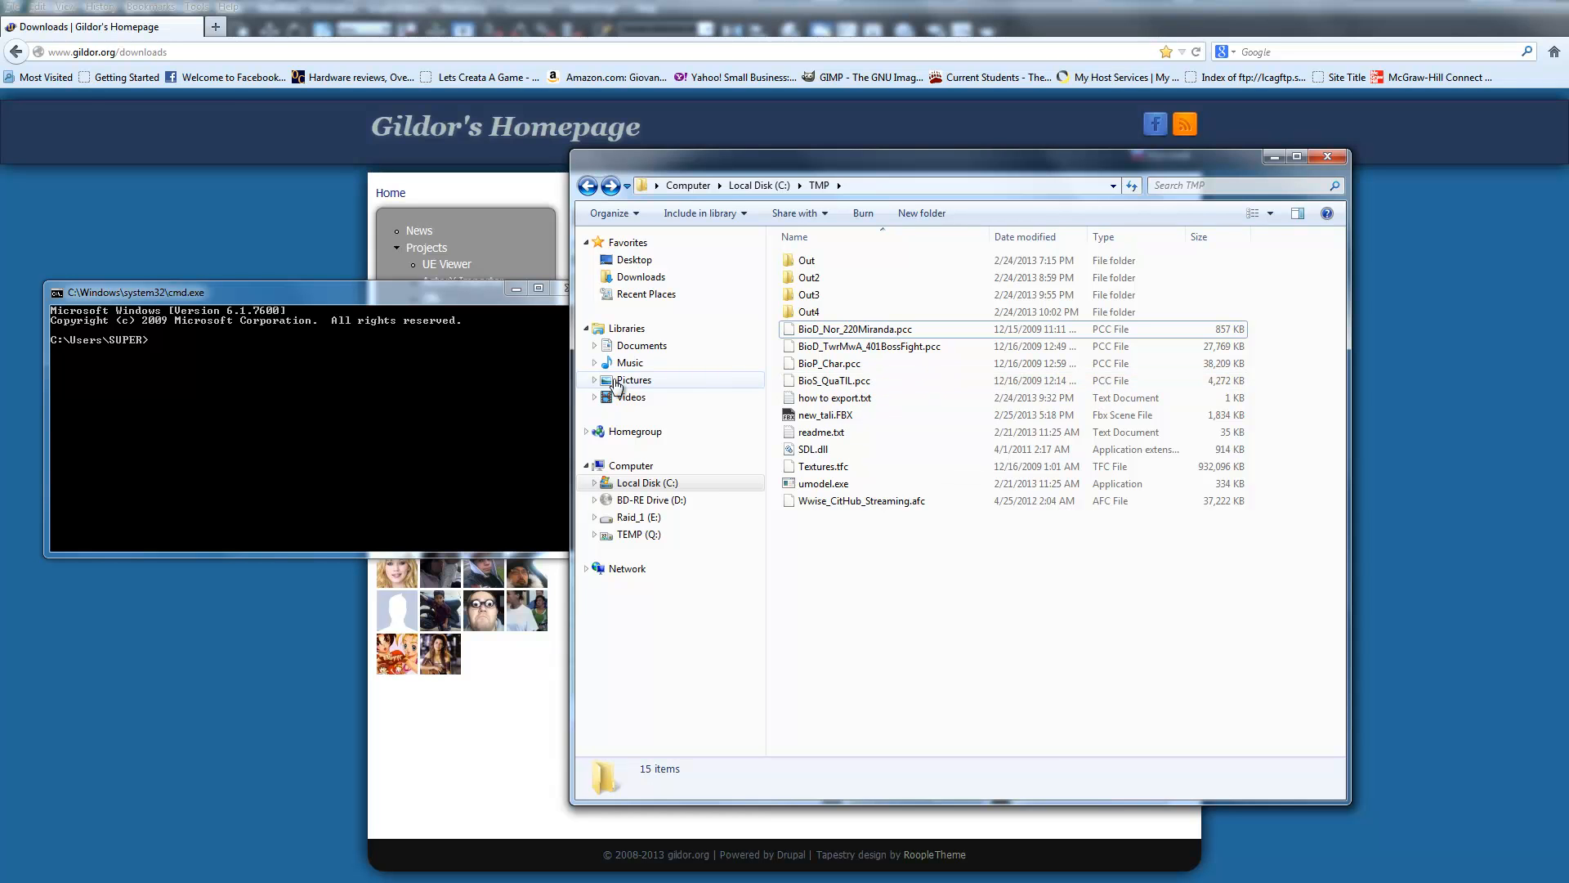
left_click(223, 326)
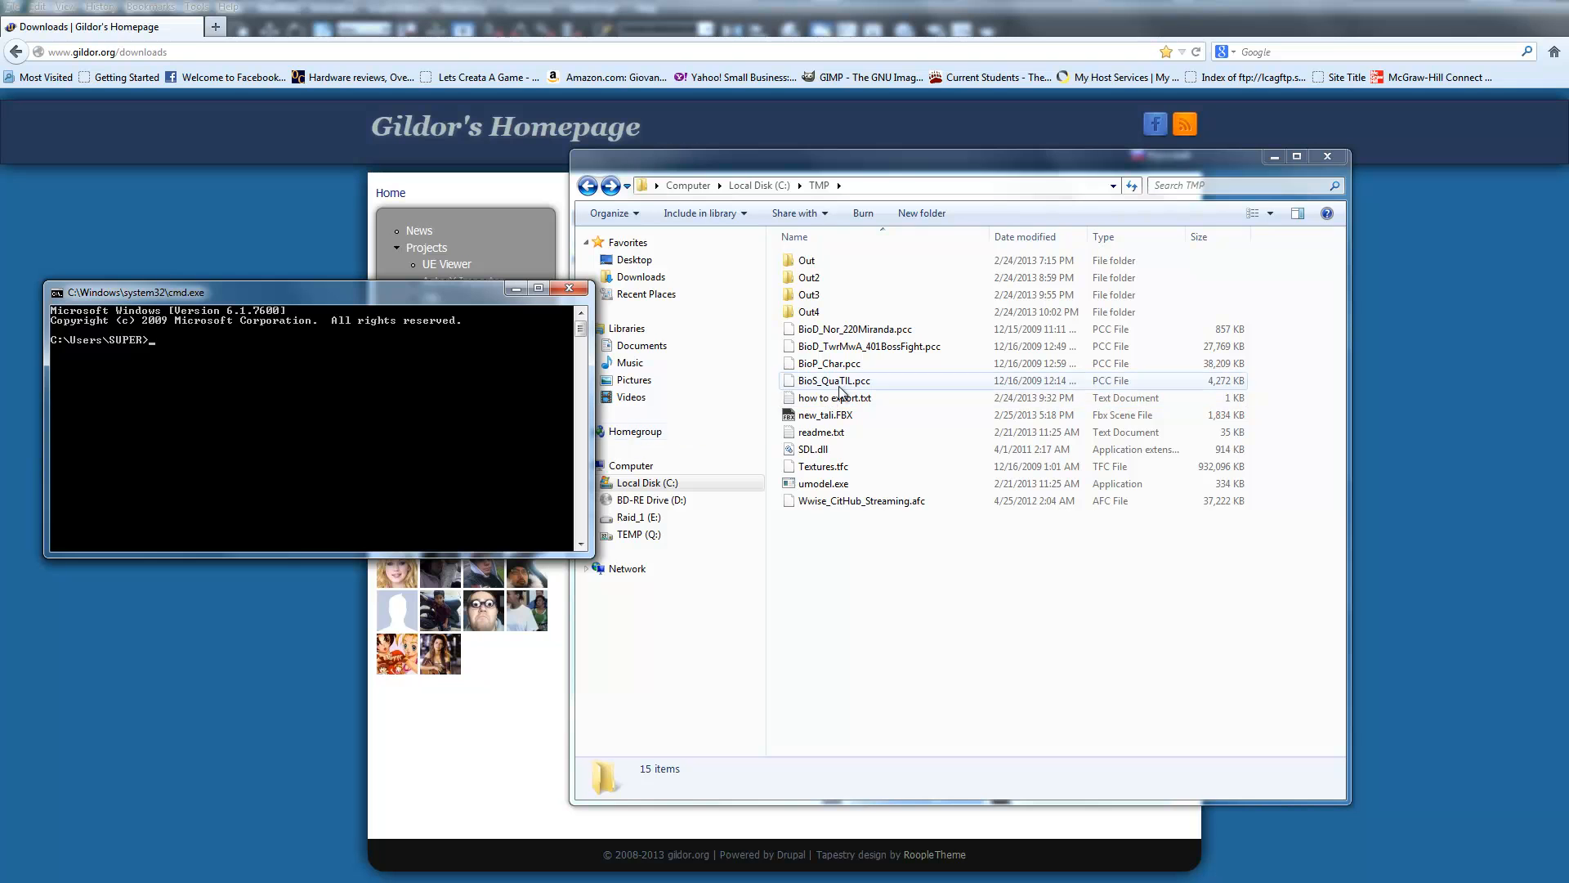
left_click_drag(823, 483, 476, 444)
type("-view 0")
key("BackSpace")
type("-meshes")
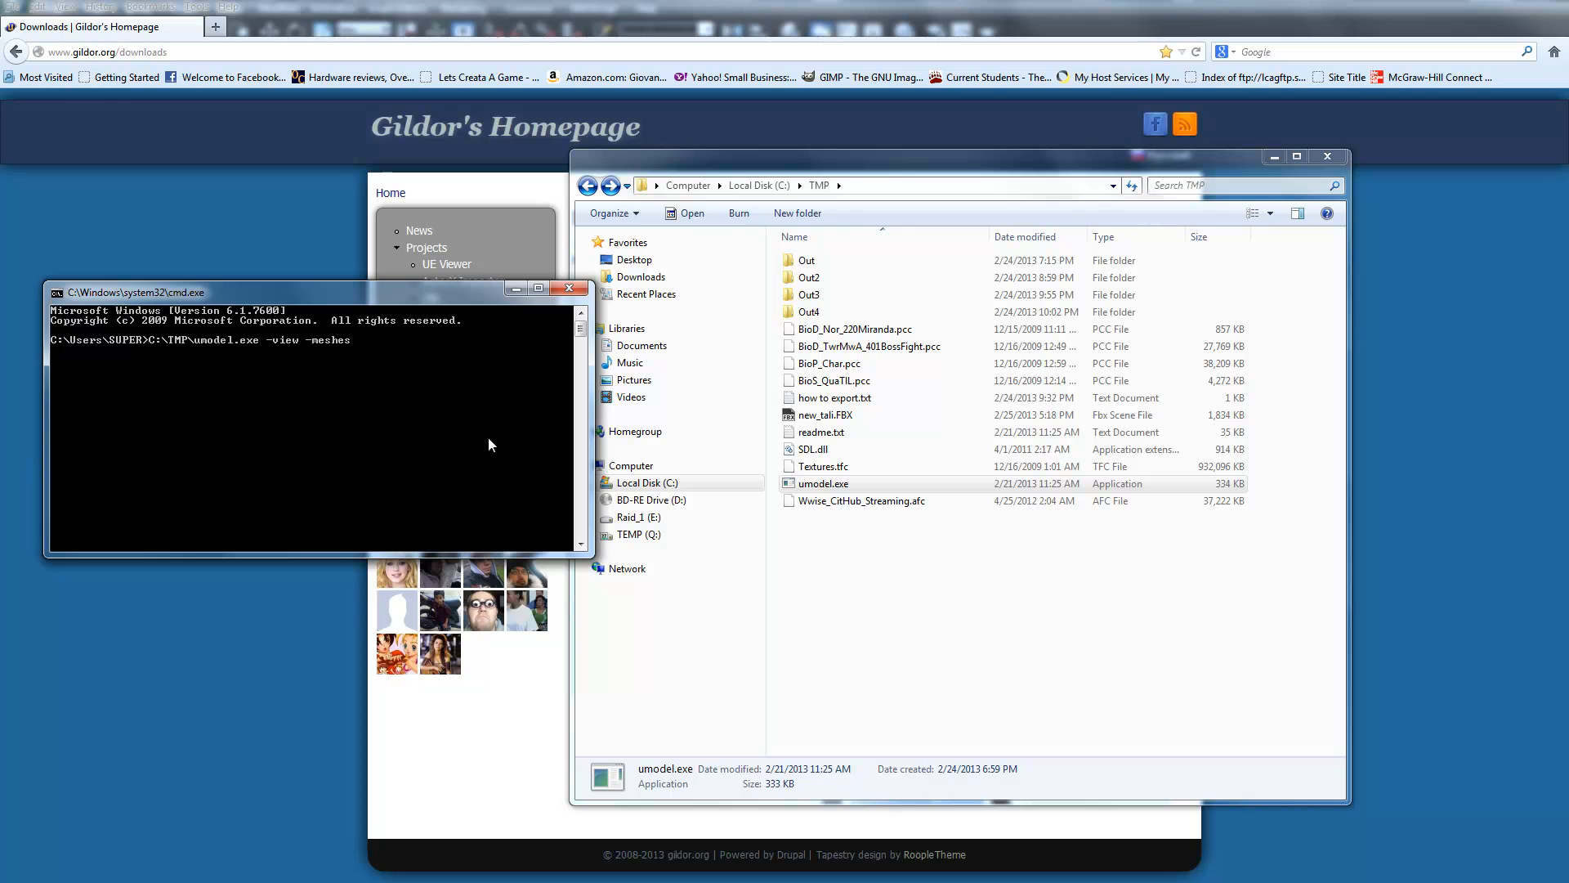
left_click_drag(863, 380, 564, 378)
key("Return")
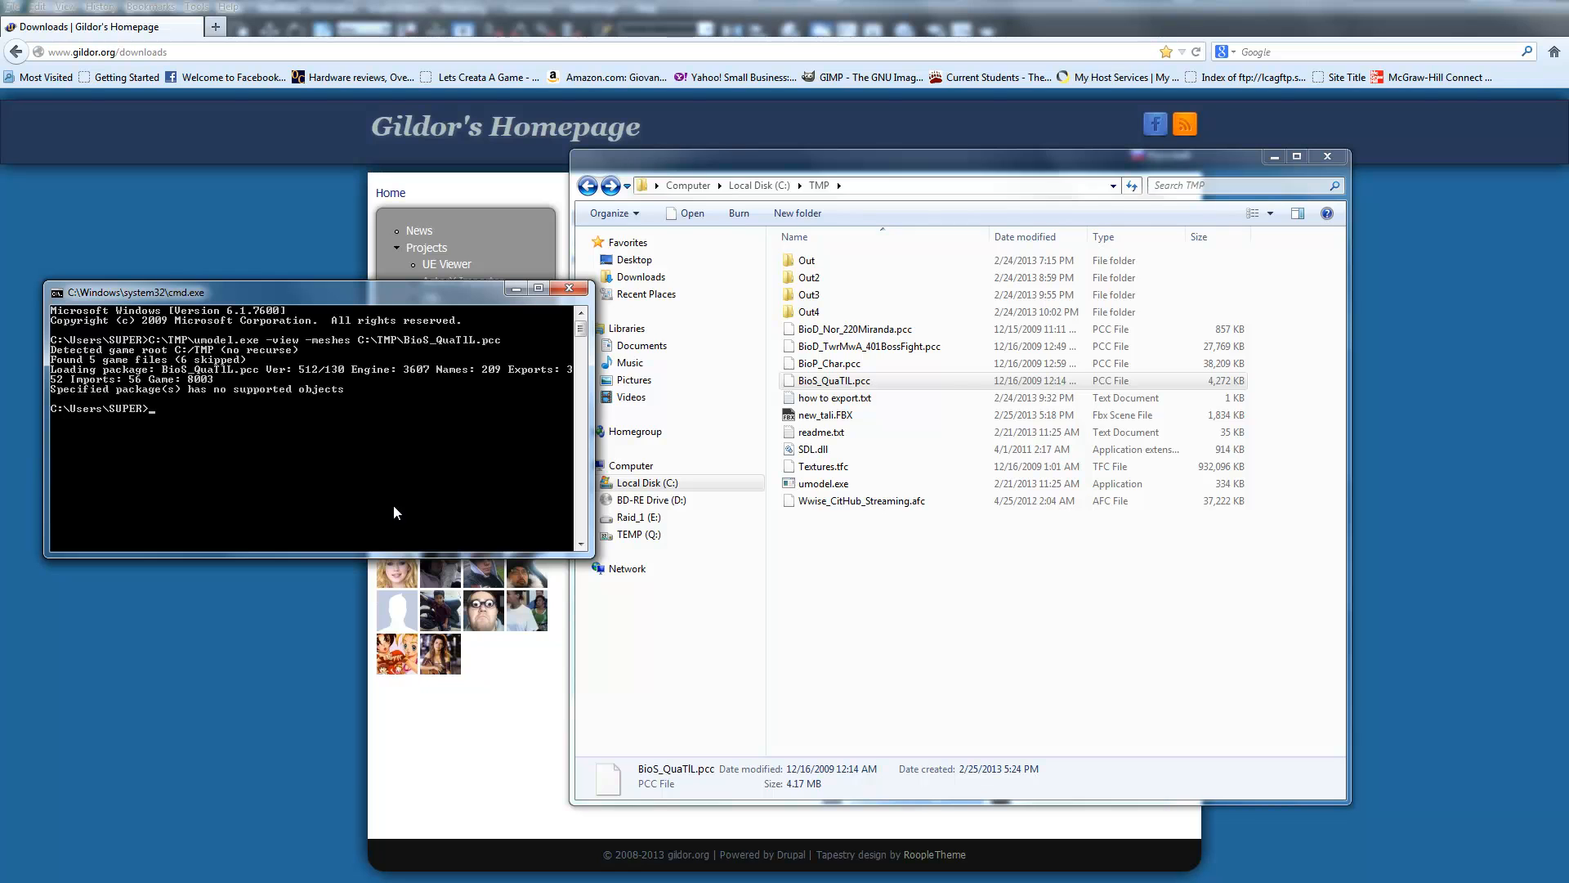
Recall the umodel command, replace its package with C:\TMP\BioP_Char.pcc and run it
key("Up")
key("BackSpace")
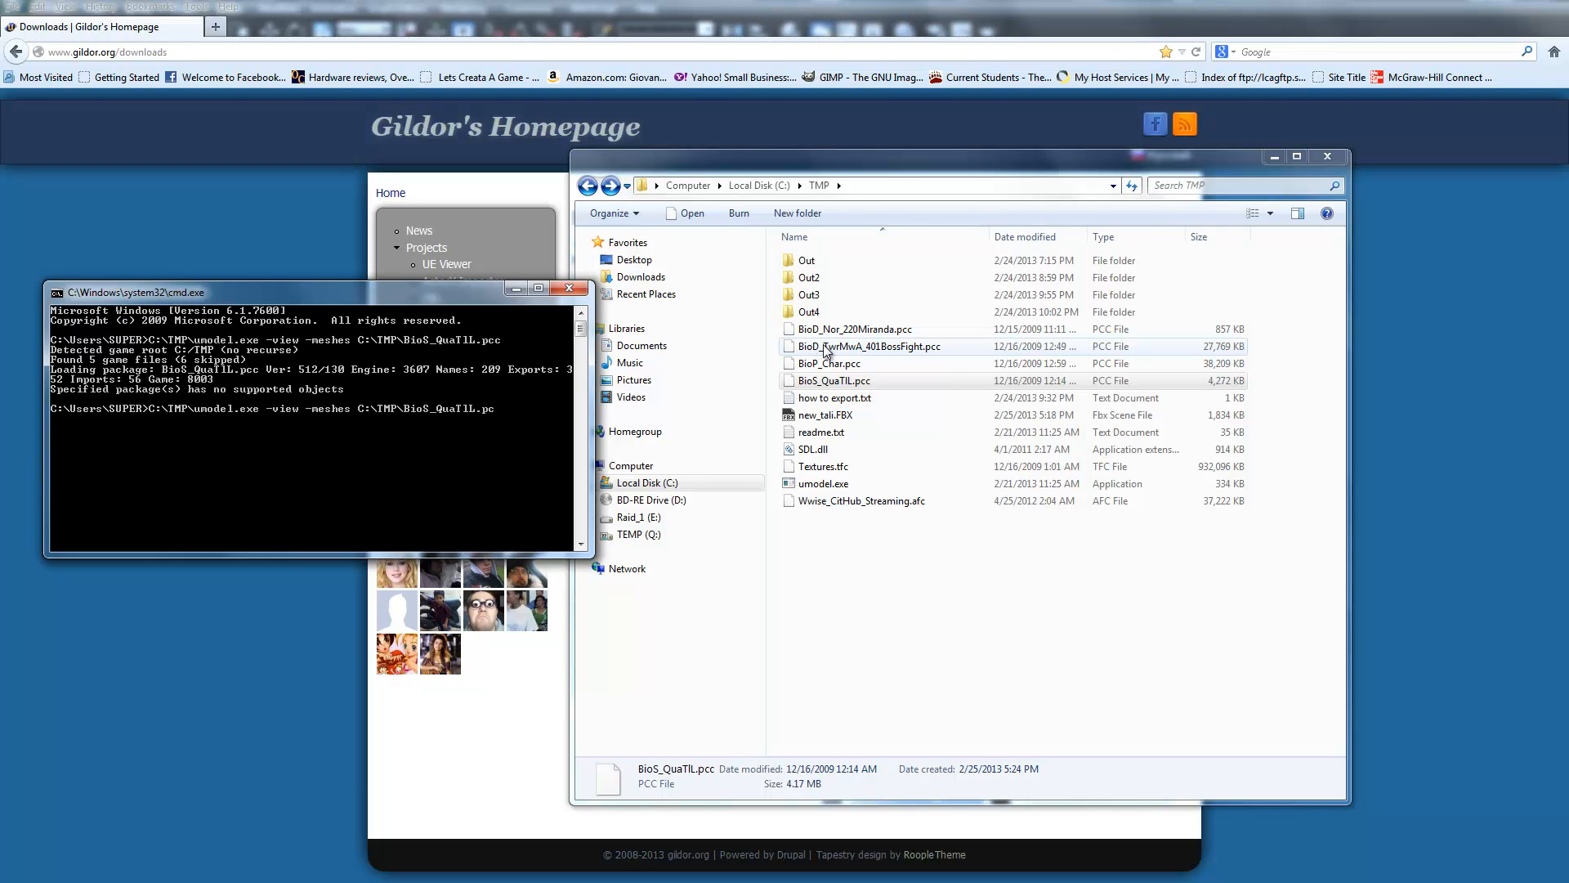
key("BackSpace")
left_click_drag(842, 329, 501, 421)
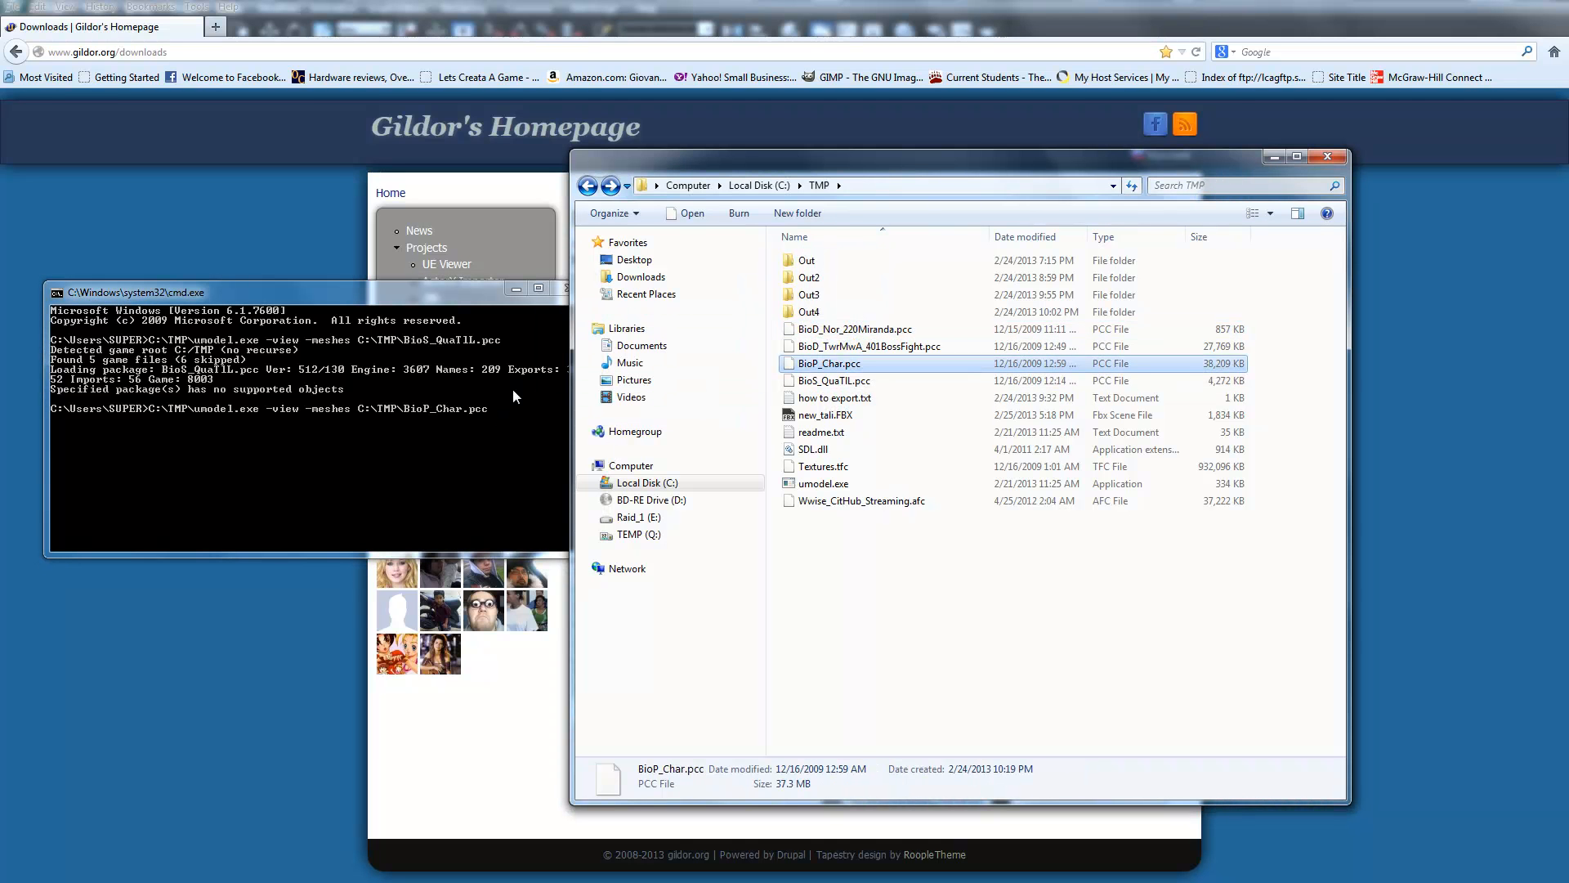
left_click(445, 293)
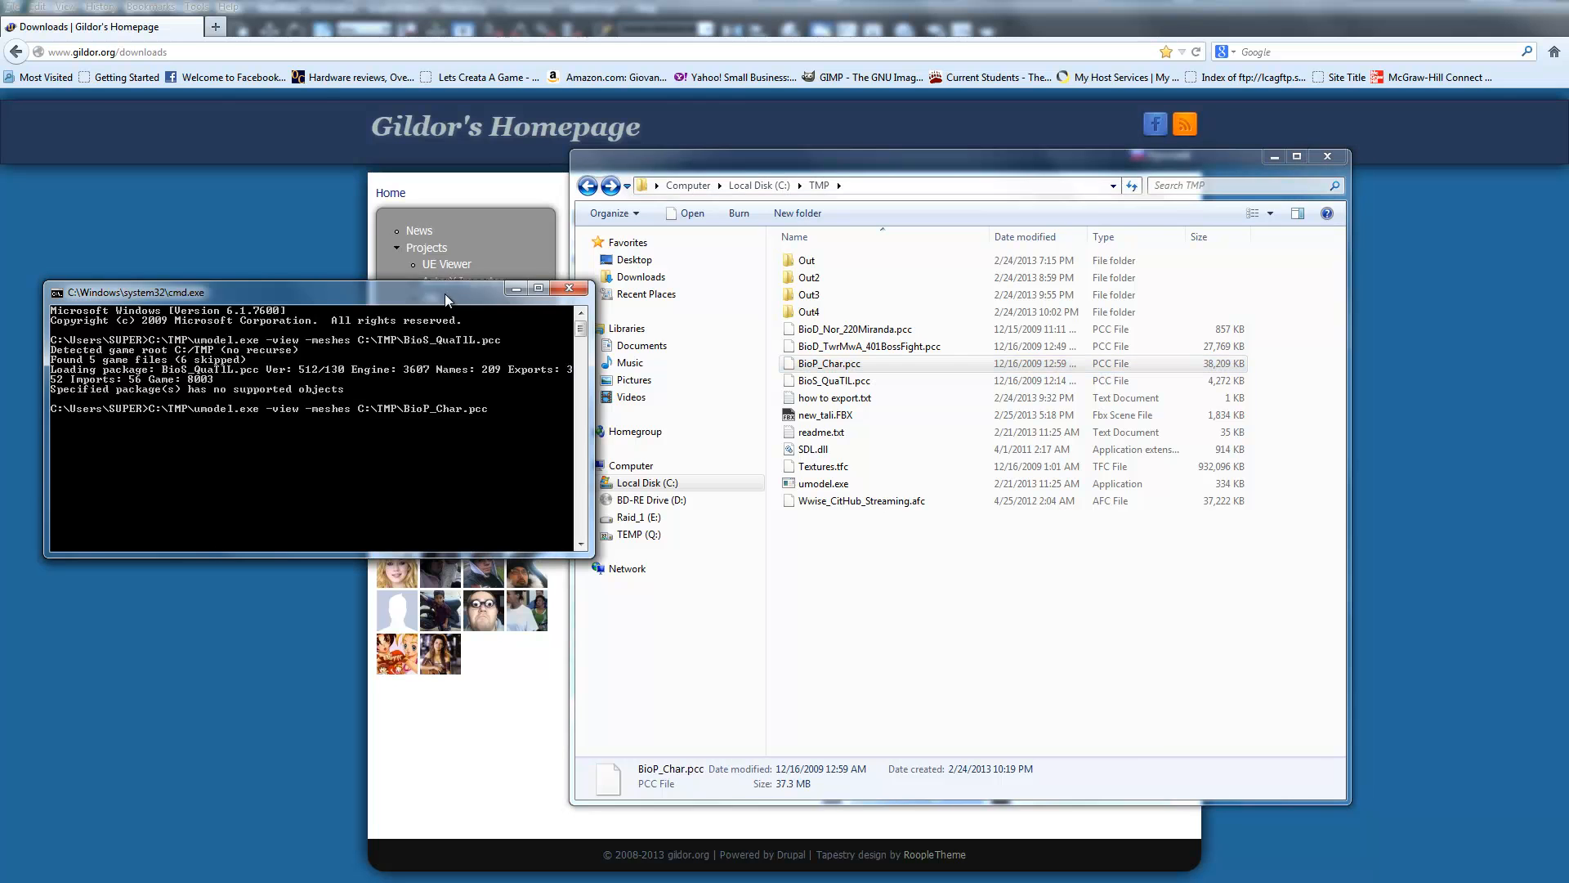
key("Return")
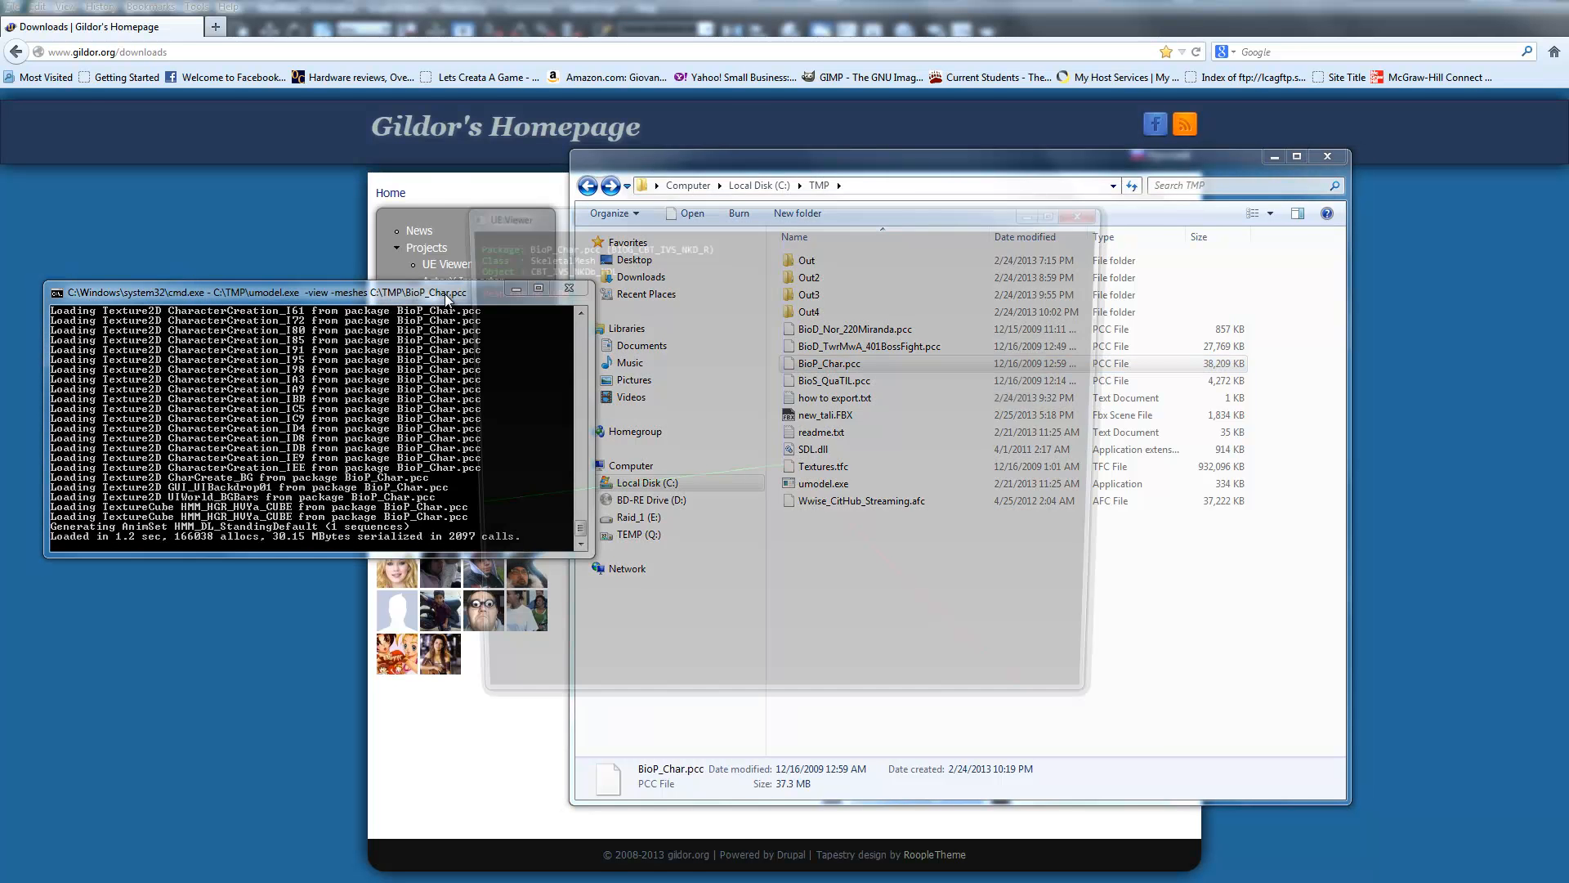
Page through the meshes in BioP_Char.pcc, from the effect objects to the hair, head and body models, and close the viewer
key("Page_Down")
key("Page_Down")
key("Page_Down")
key("Page_Down")
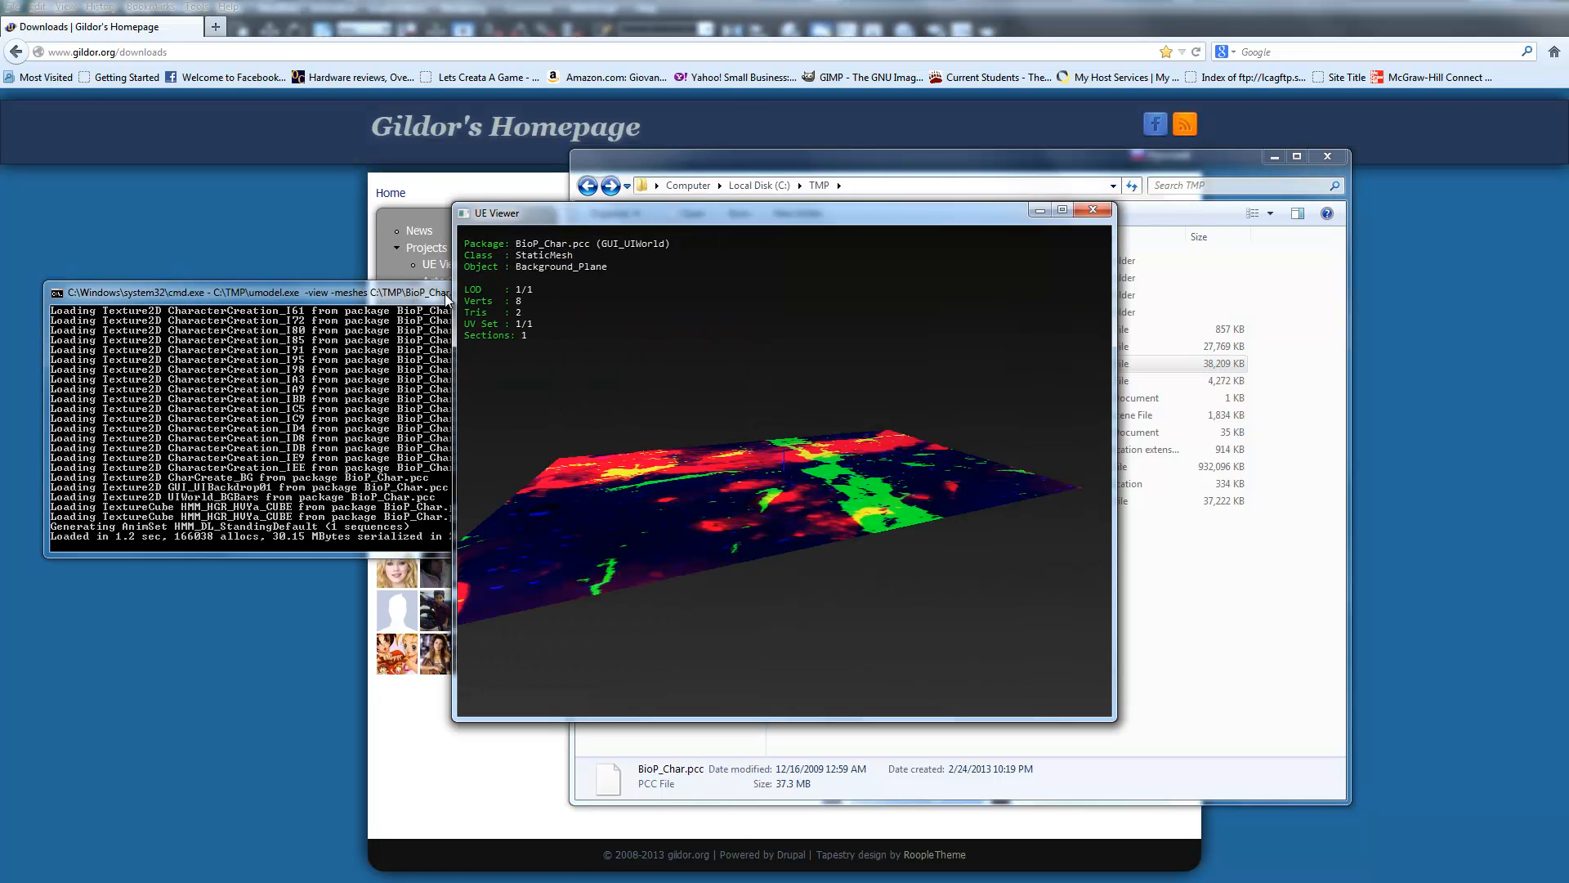
key("Page_Down")
key("Page_Down")
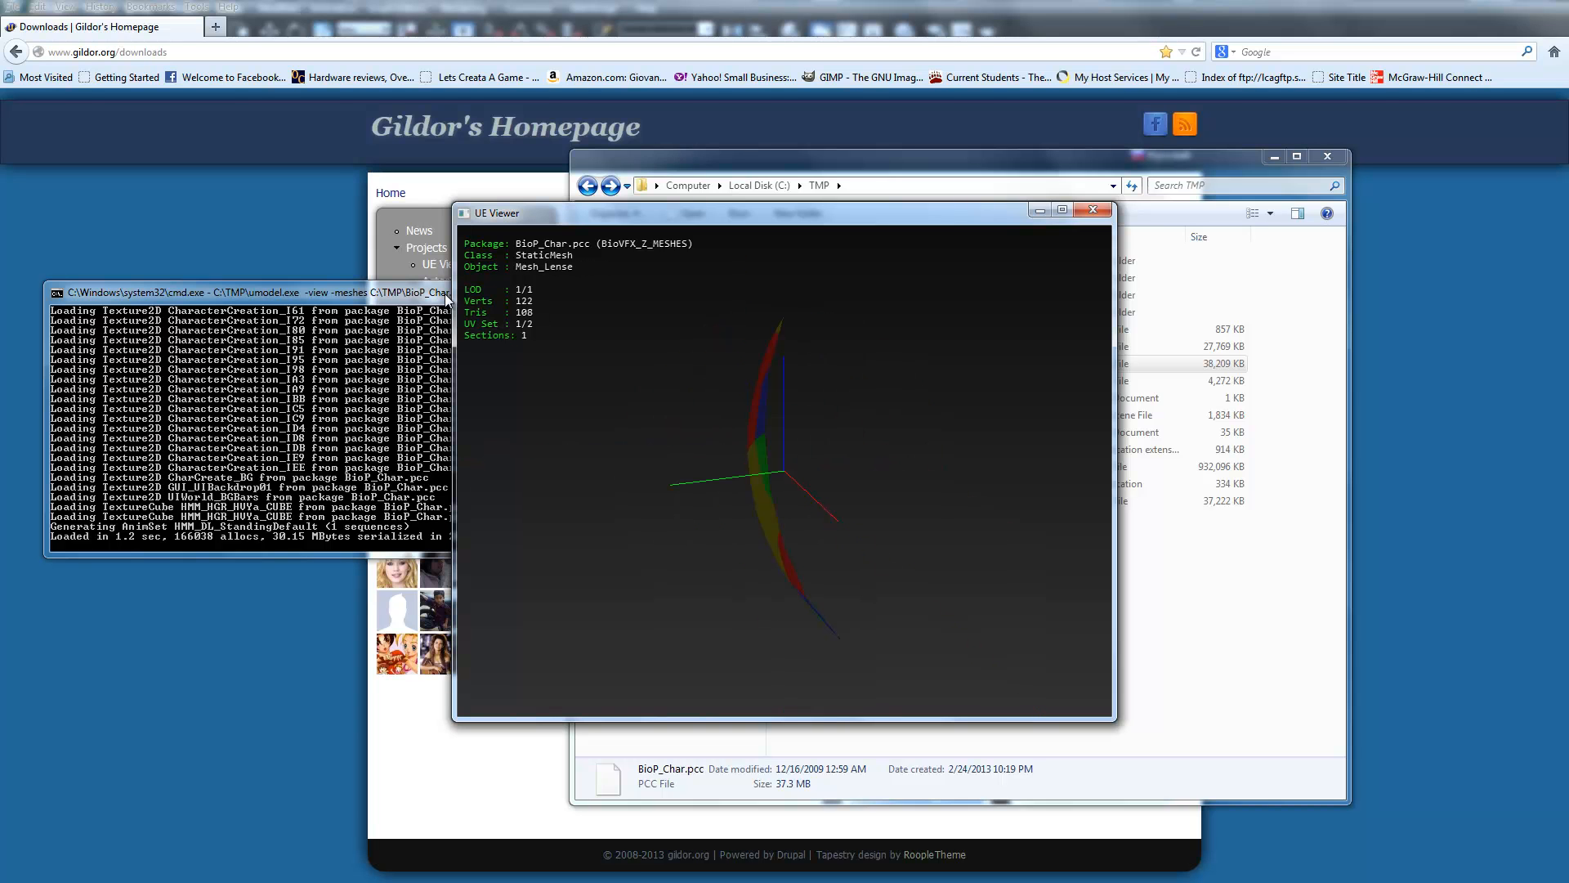
key("Page_Down")
key("Page_Down")
key("Page_Down")
key("Page_Down")
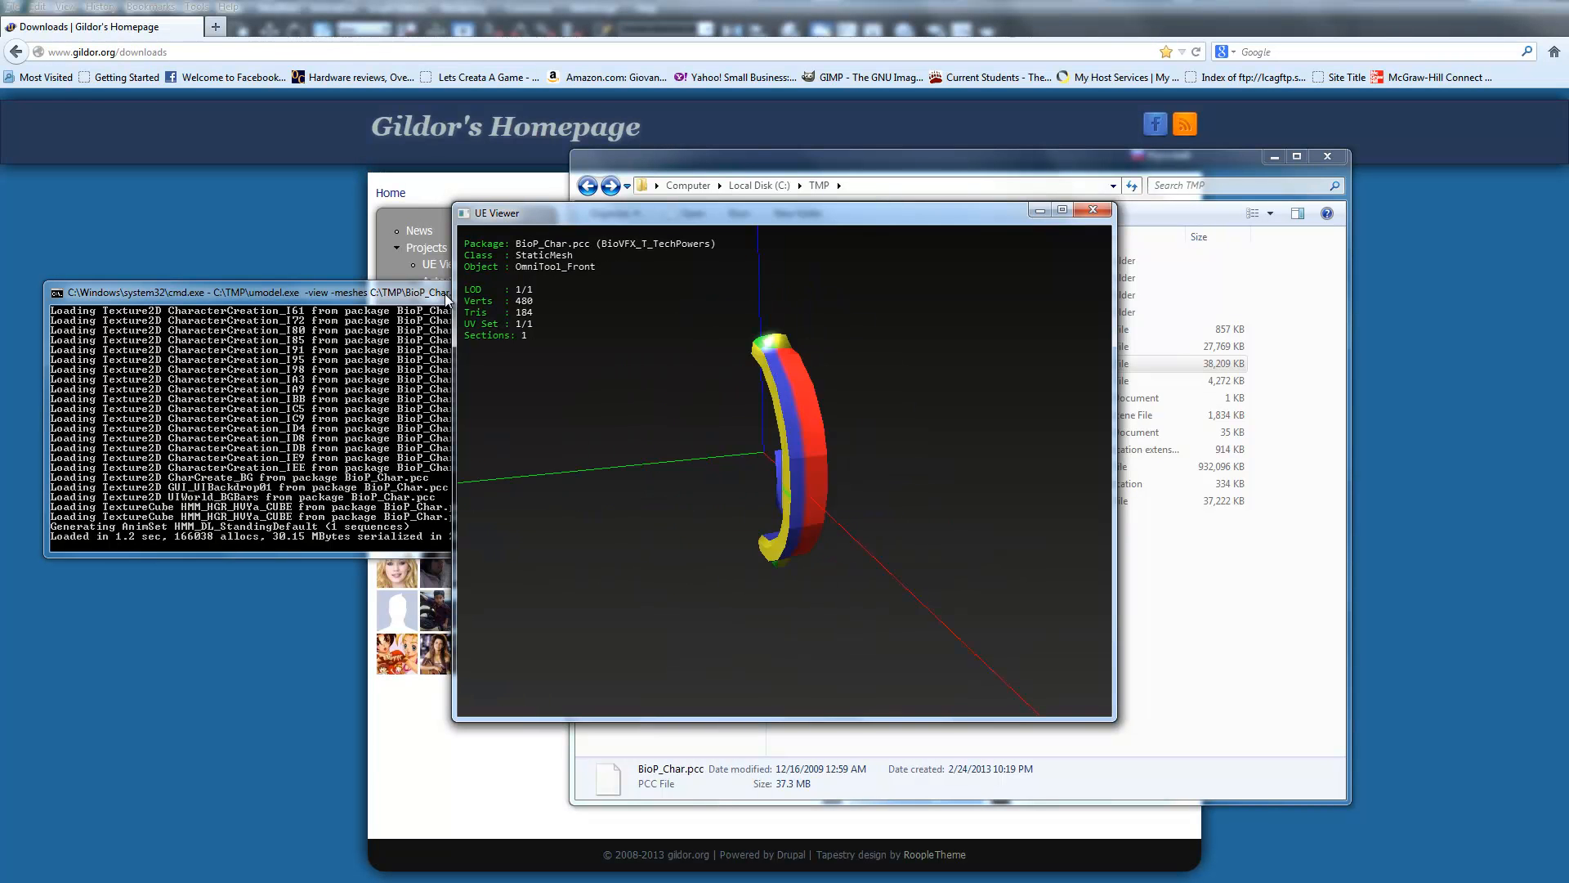
key("Page_Down")
key("Page_Down")
key("Page_Down")
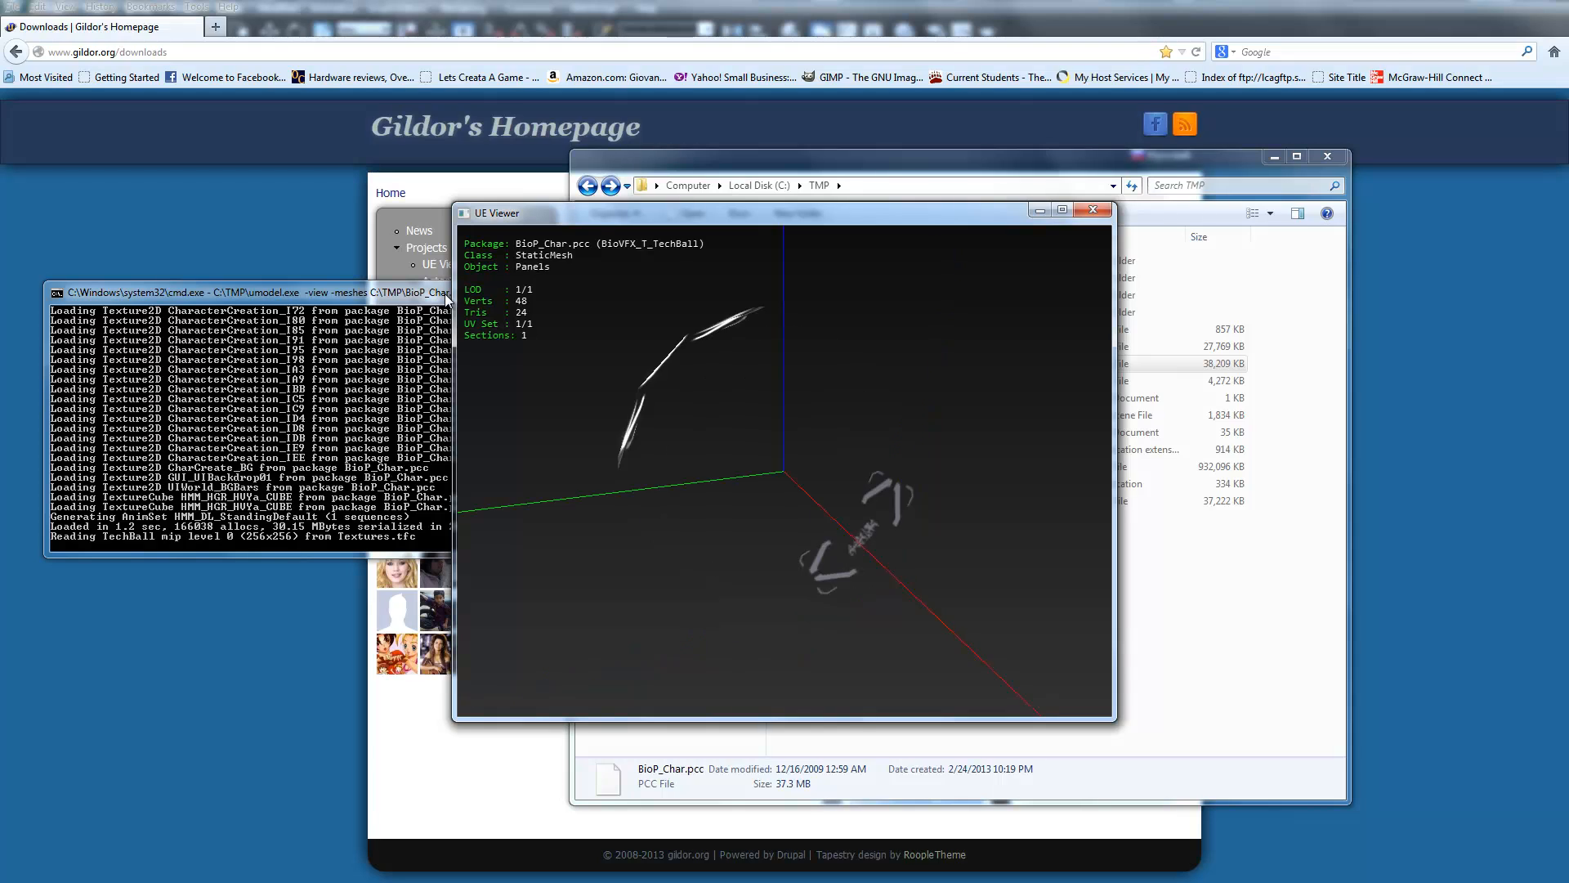
key("Page_Down")
key("Page_Down")
key("Page_Down")
key("Page_Down")
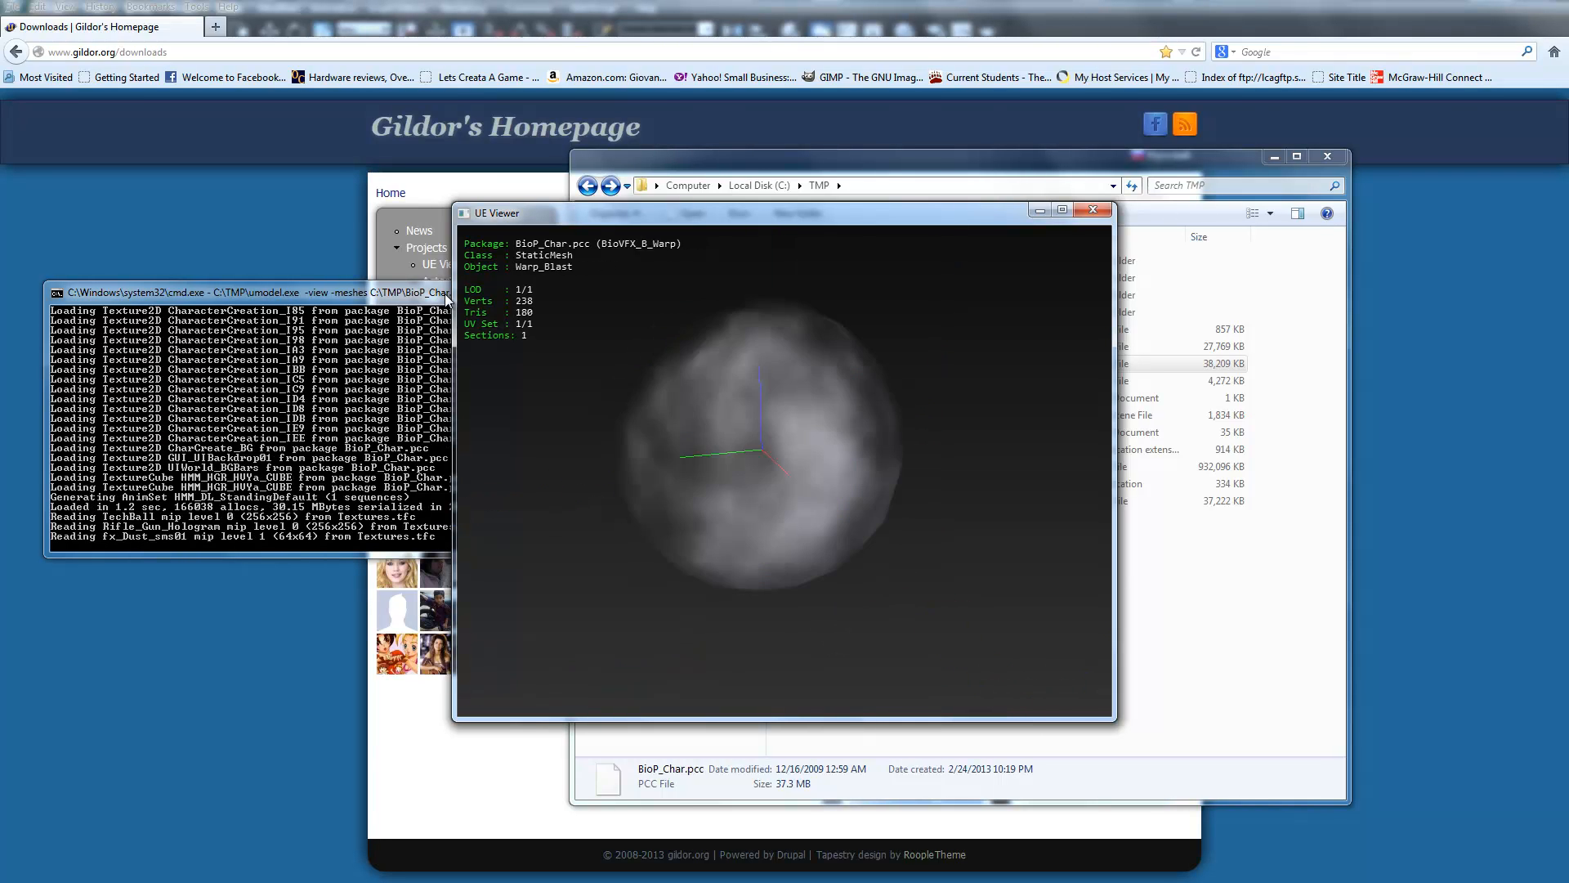
key("Page_Down")
key("Page_Down")
key("Page_Down")
key("Page_Down")
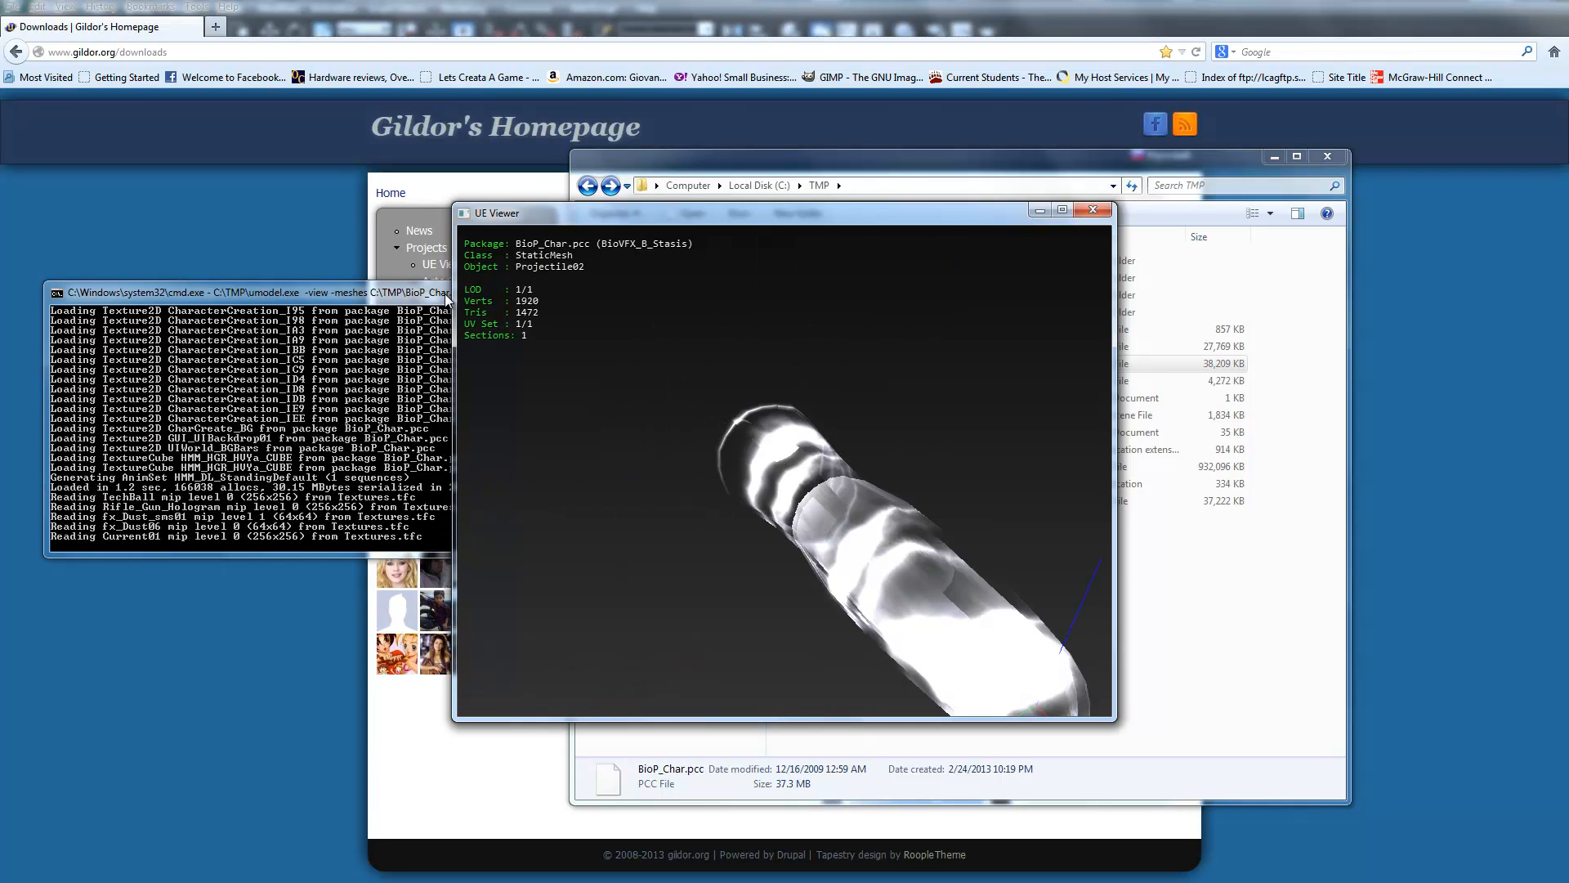
key("Page_Down")
key("Page_Down")
key("Page_Down")
key("Page_Down")
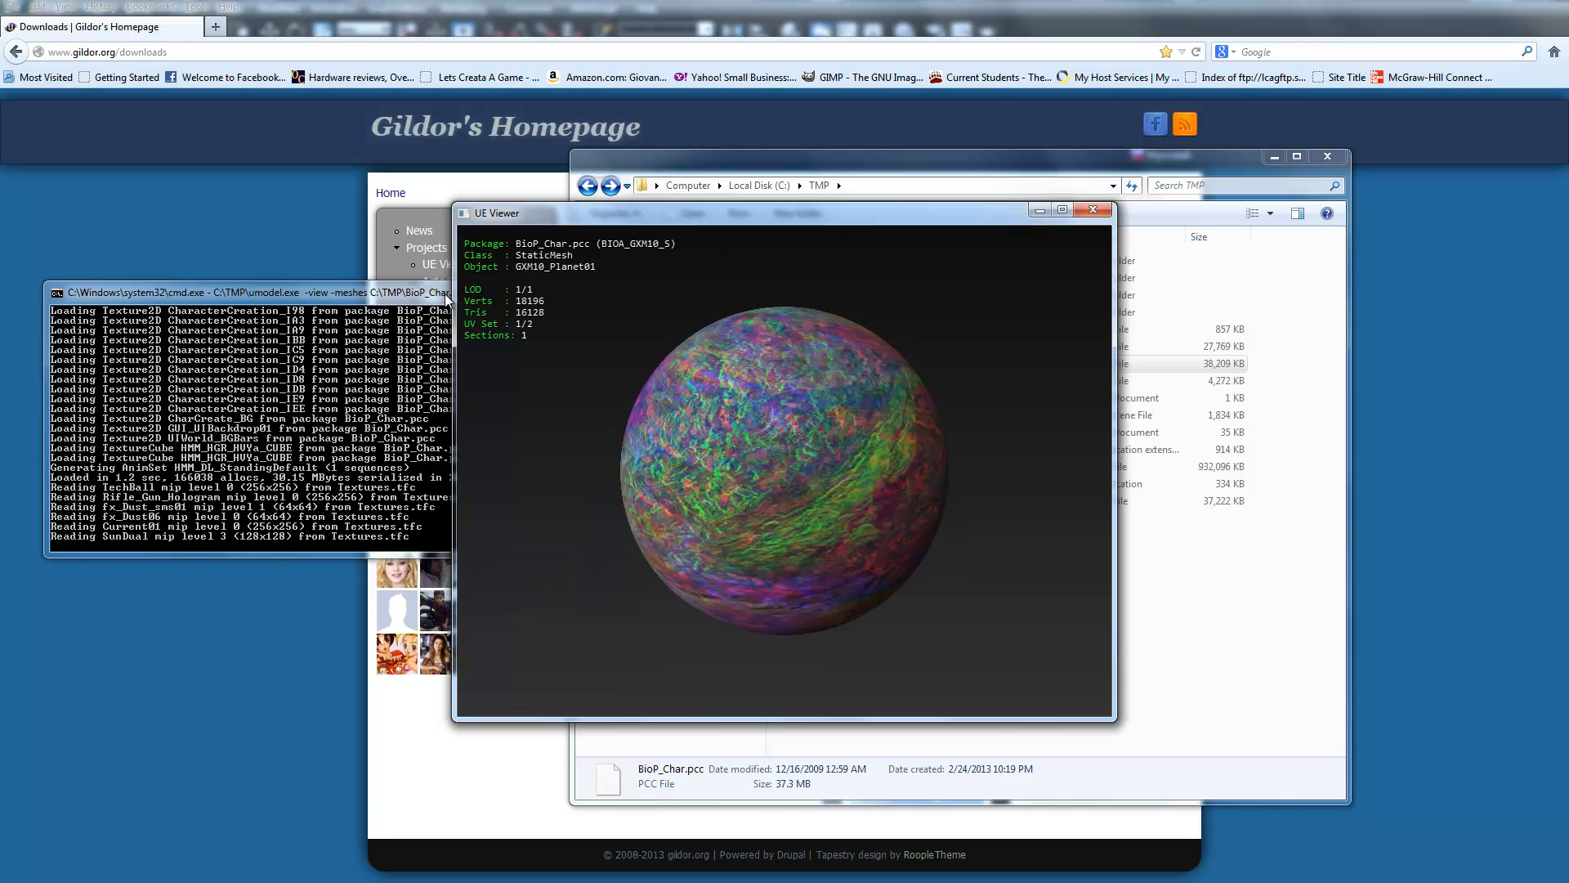
key("Page_Down")
key("Page_Down")
key("Page_Down")
key("Page_Down")
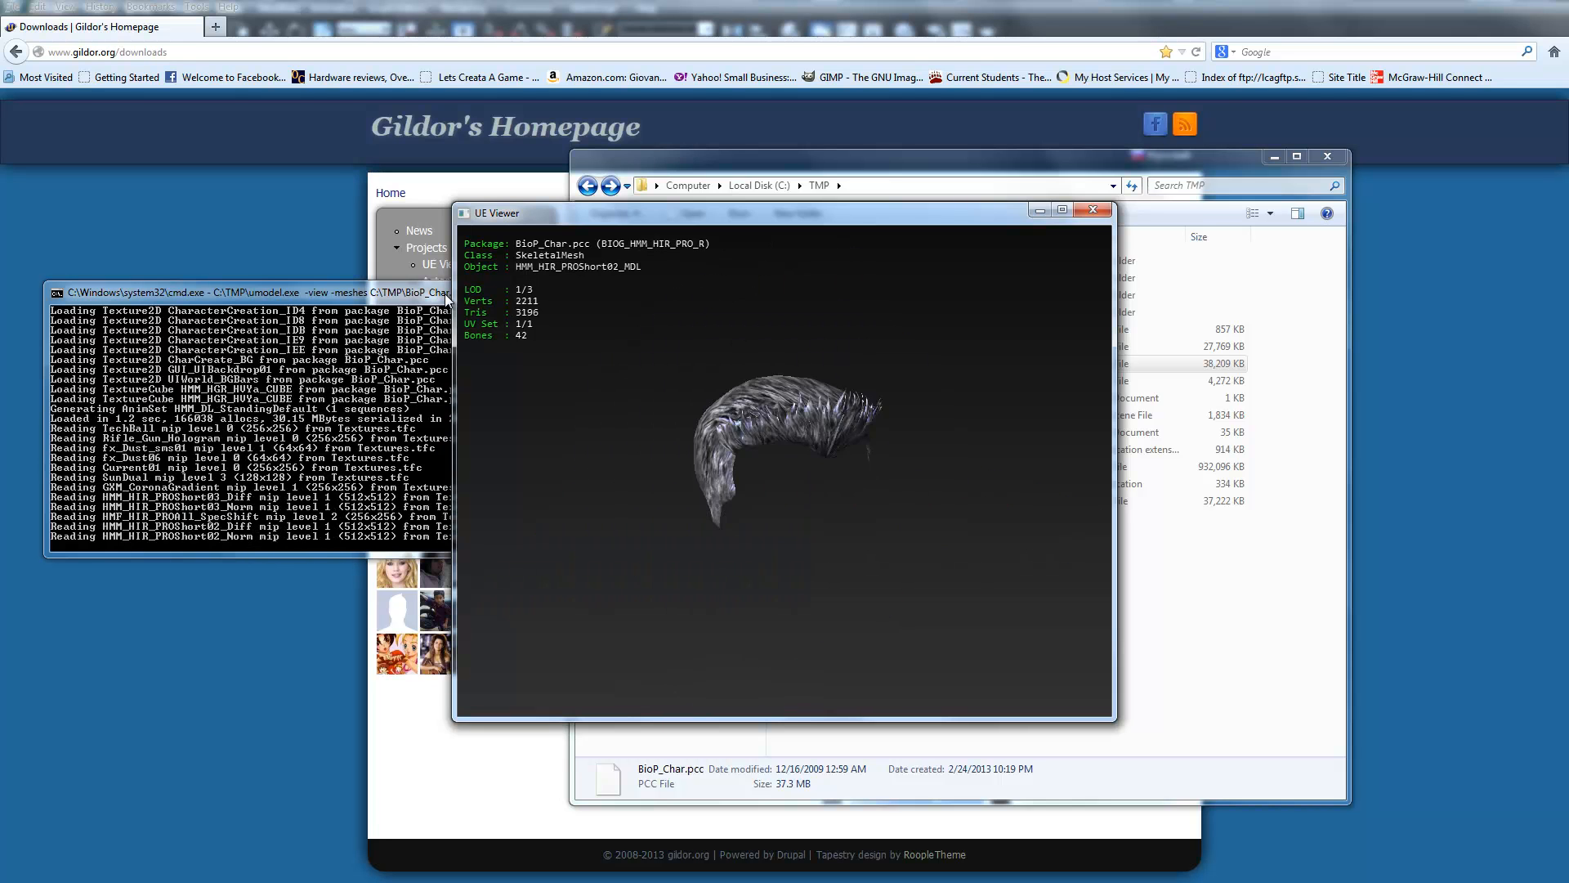
key("Page_Down")
key("Page_Down")
key("Page_Down")
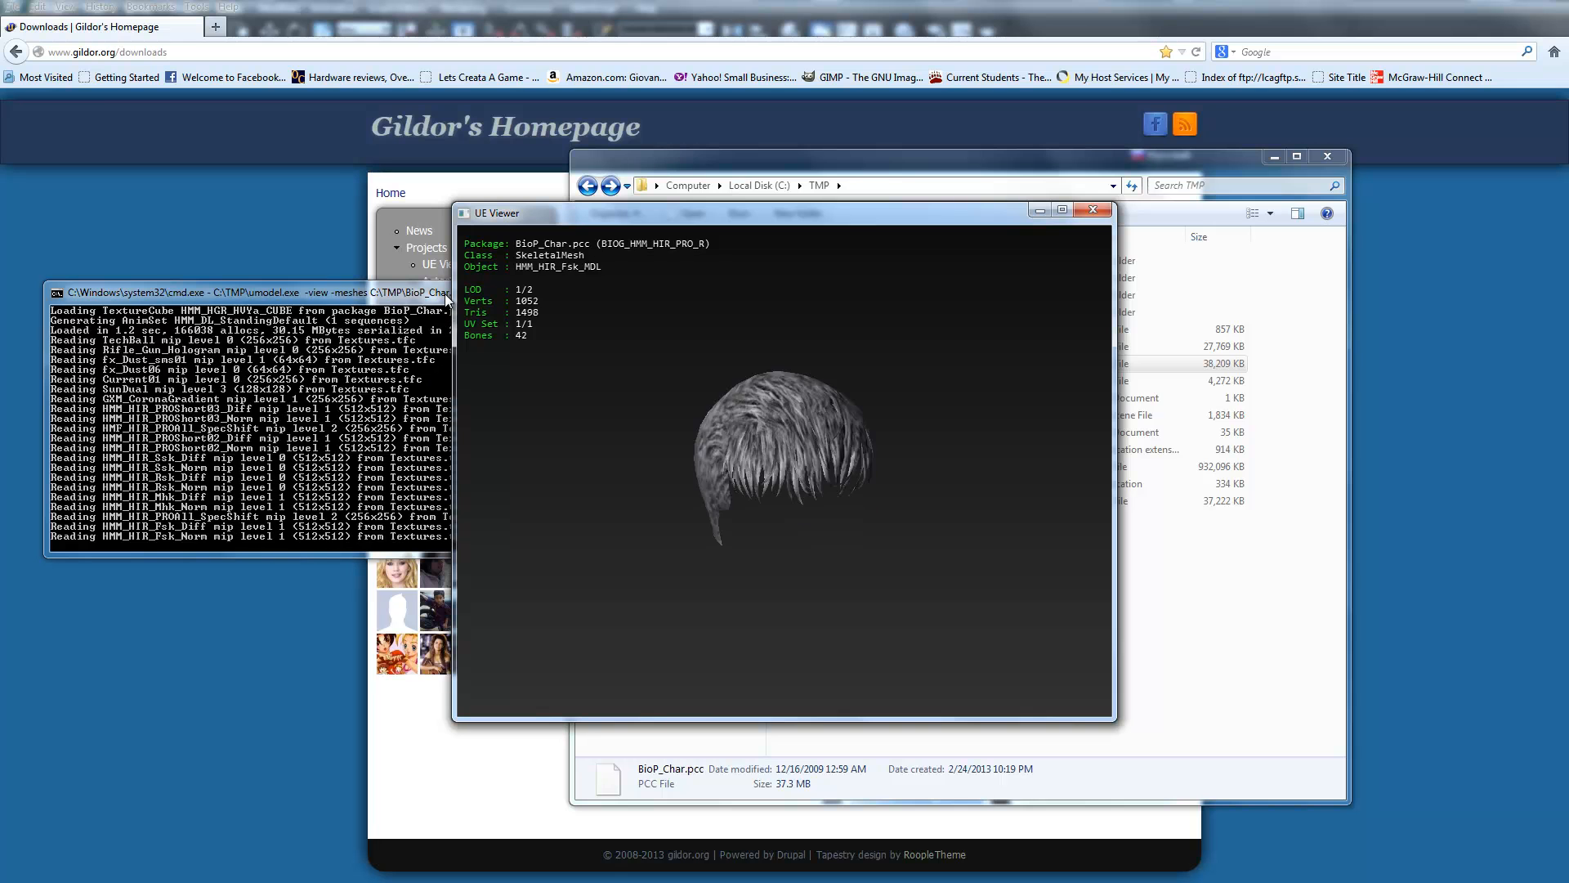
key("Page_Down")
key("Page_Down")
key("Page_Down")
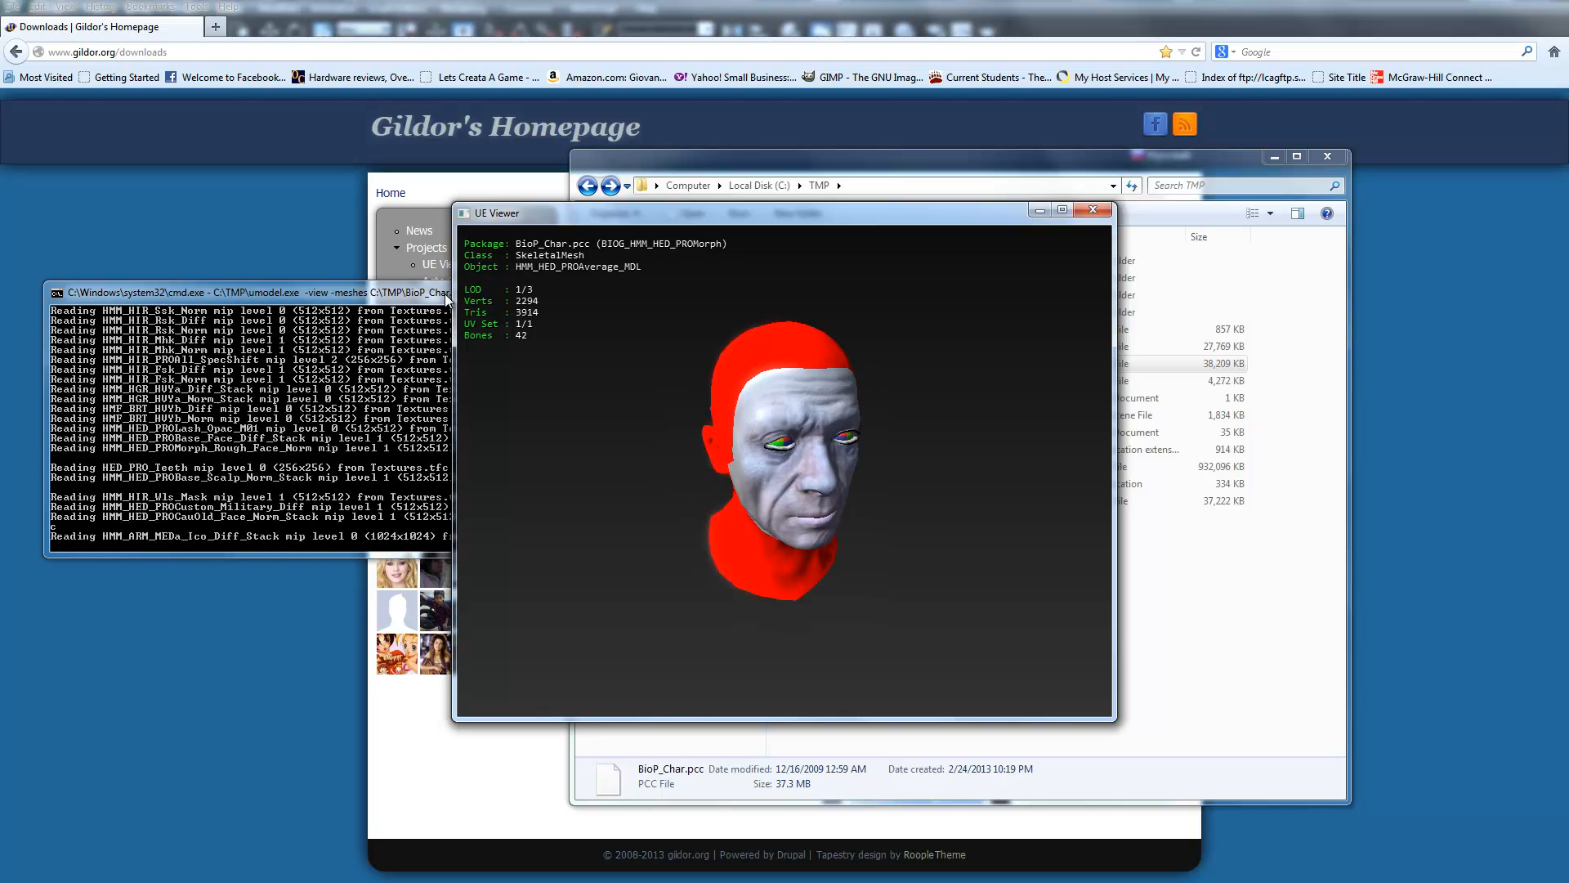
key("Page_Down")
key("Page_Down")
key("Page_Down")
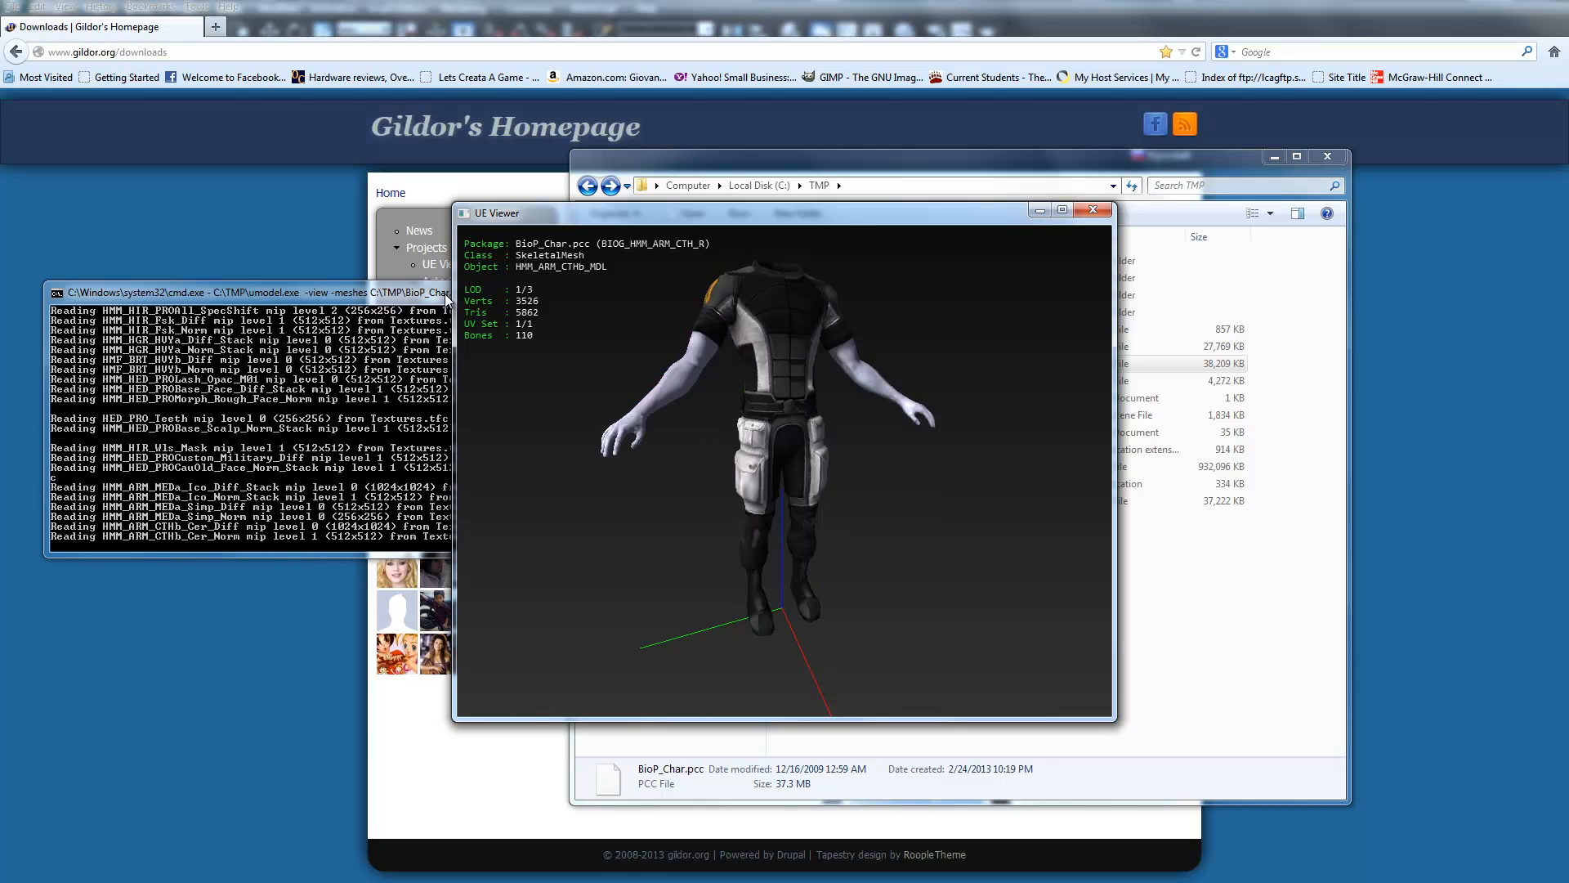
key("Page_Down")
key("Page_Down")
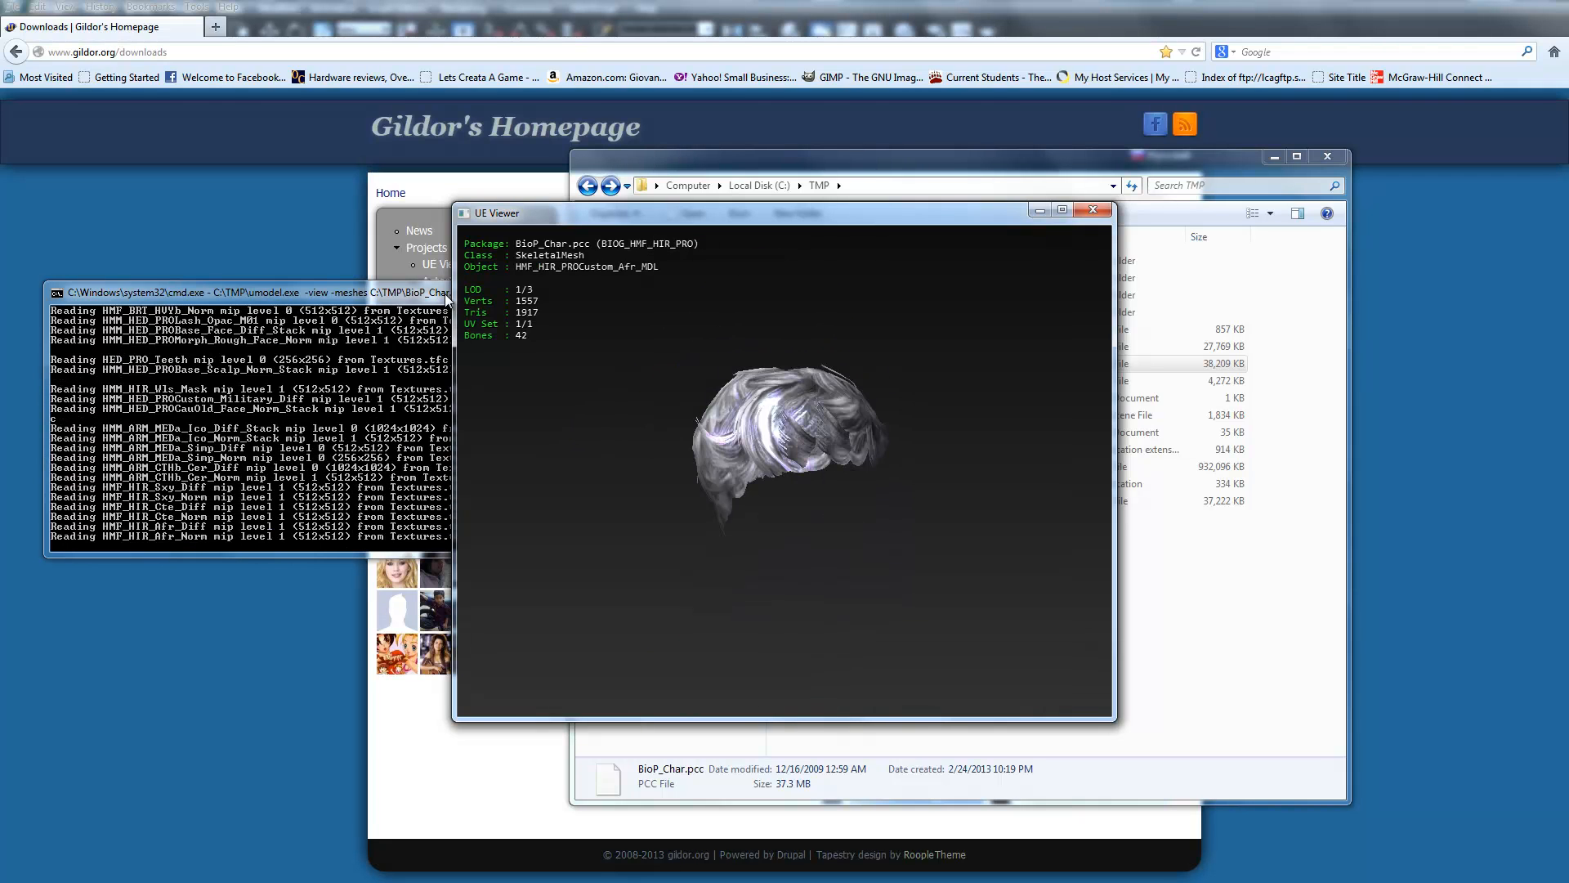
key("Escape")
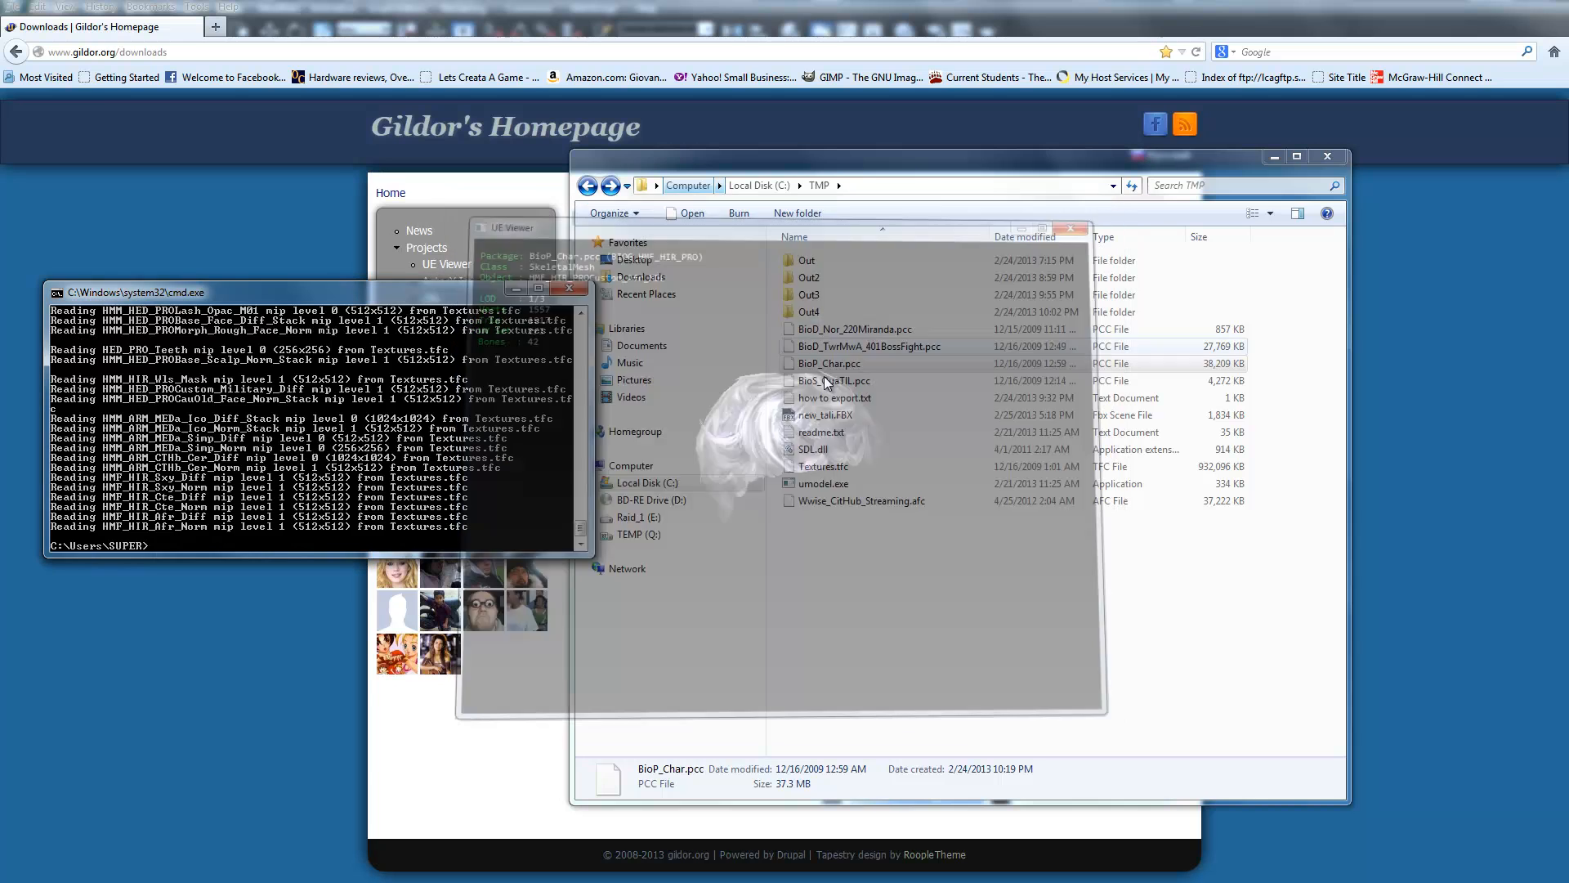
Start a command that exports the character package: C:\TMP\umodel.exe -export C:\TMP\BioP_Char.pcc
left_click(840, 380)
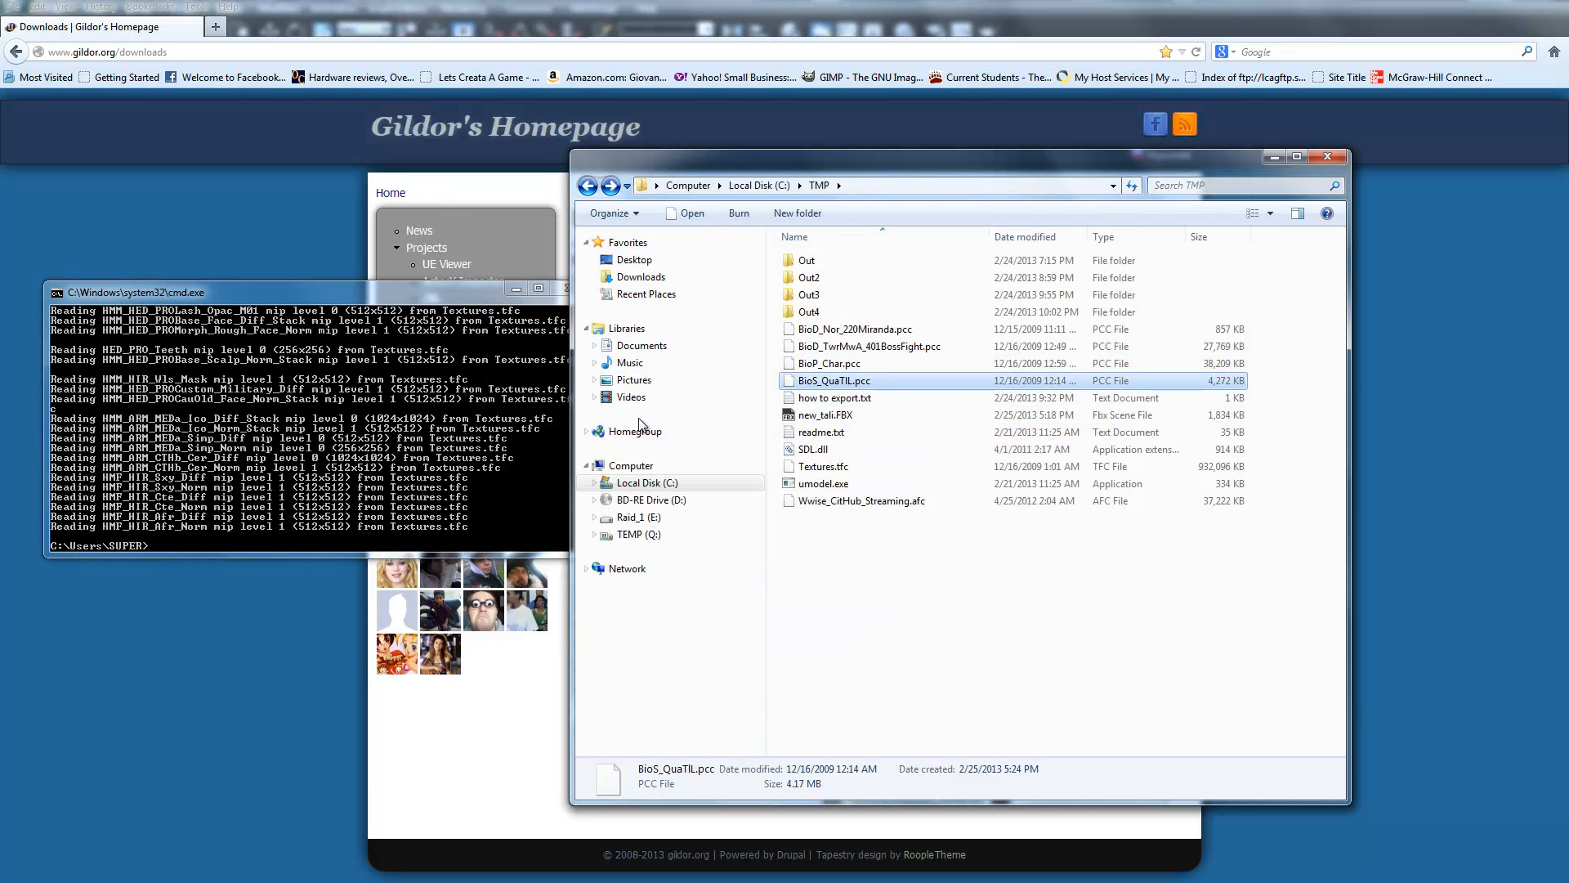
left_click(357, 303)
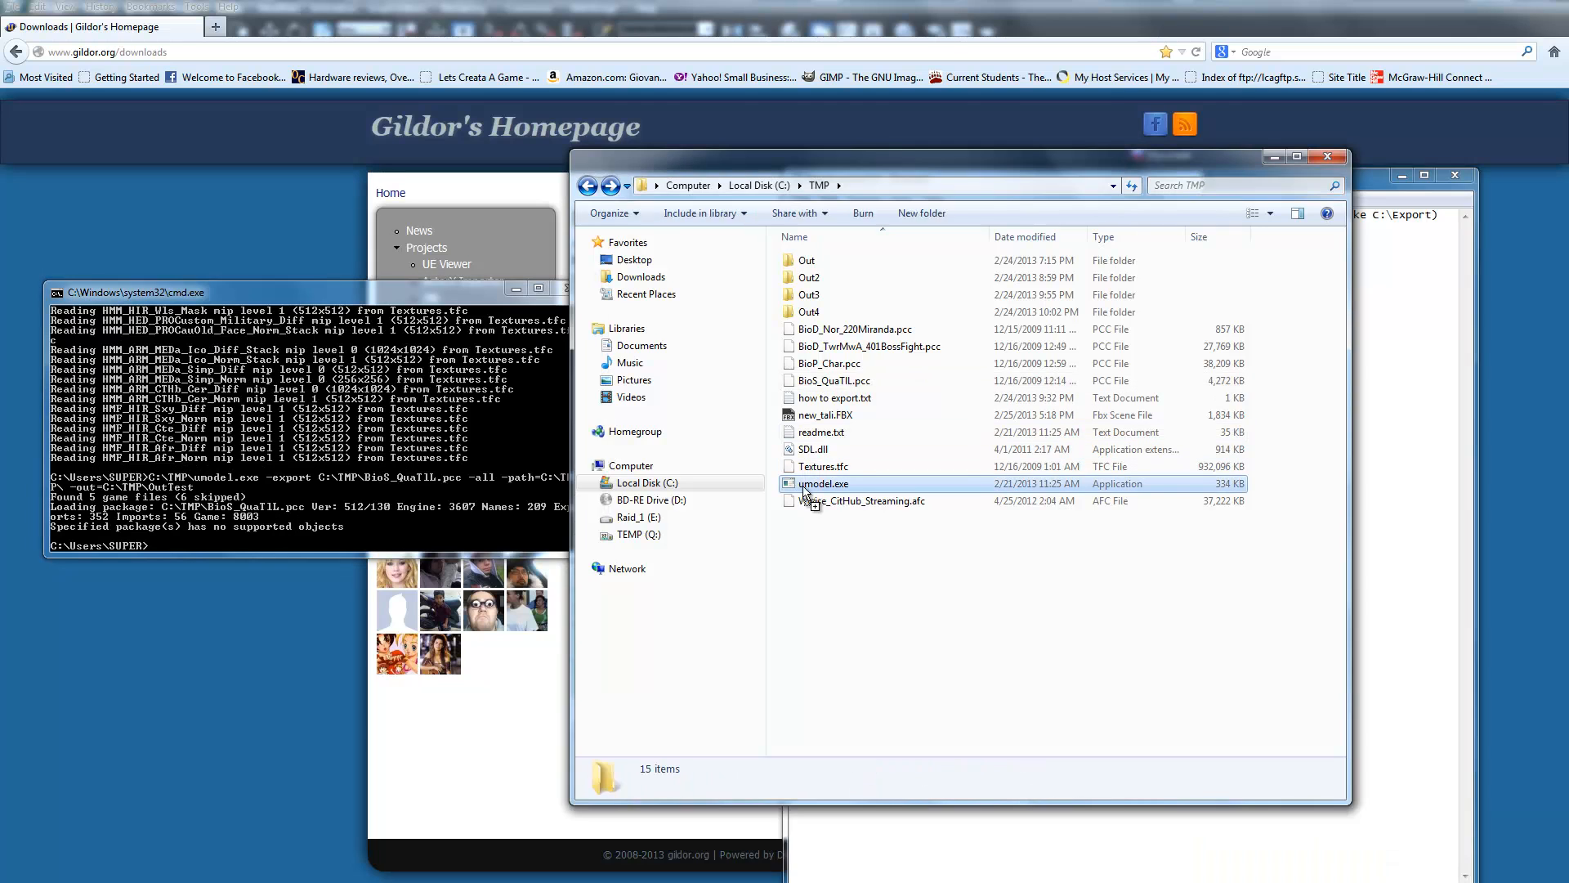
left_click_drag(823, 483, 473, 543)
left_click(434, 301)
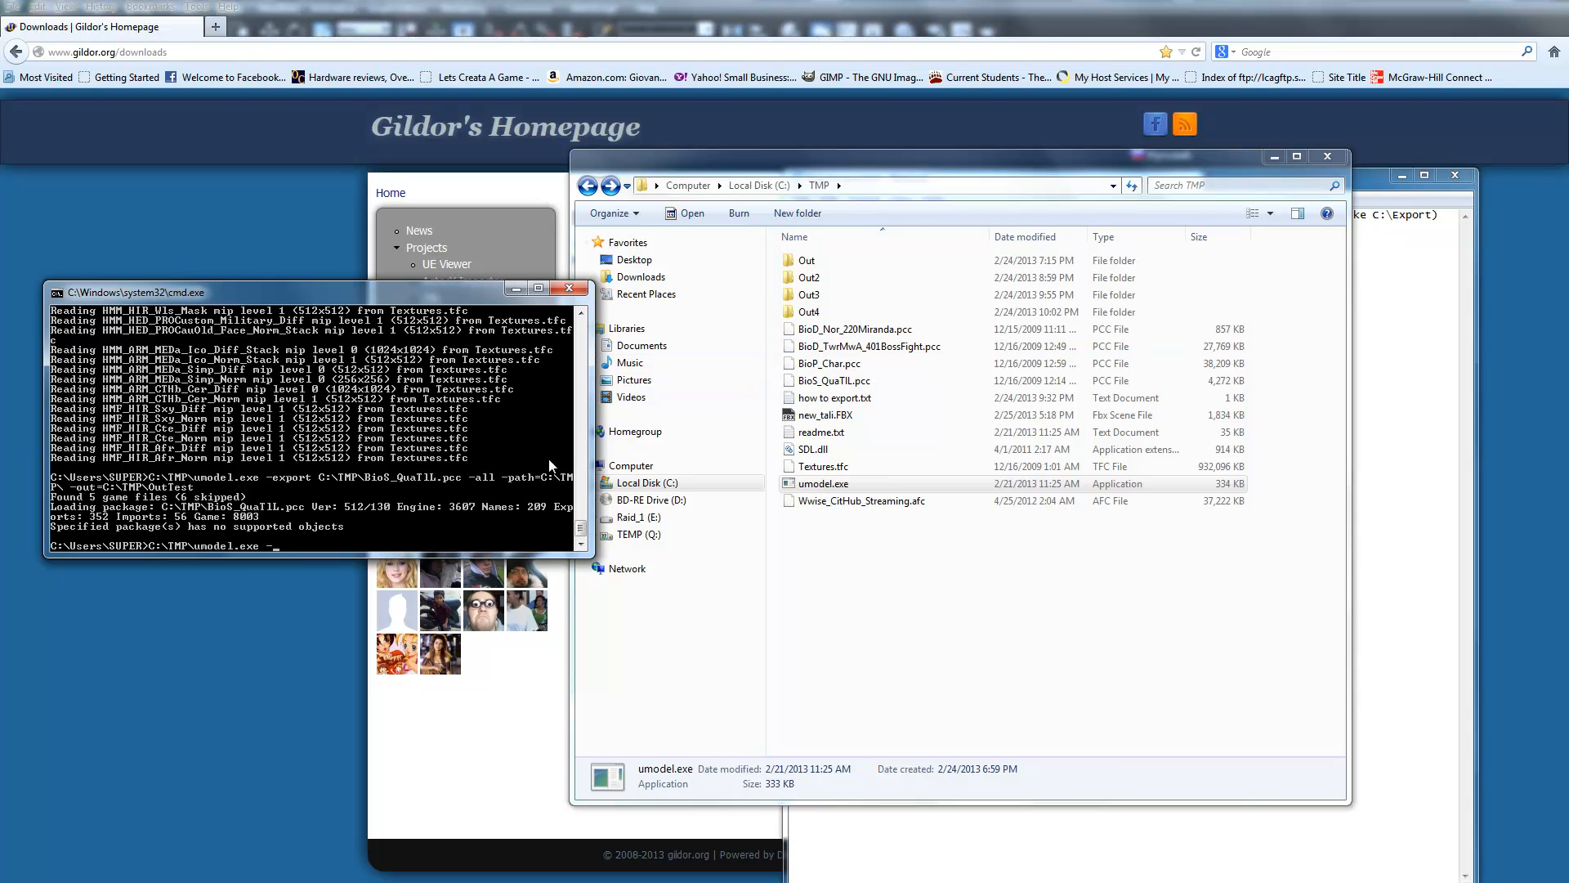
type("-export")
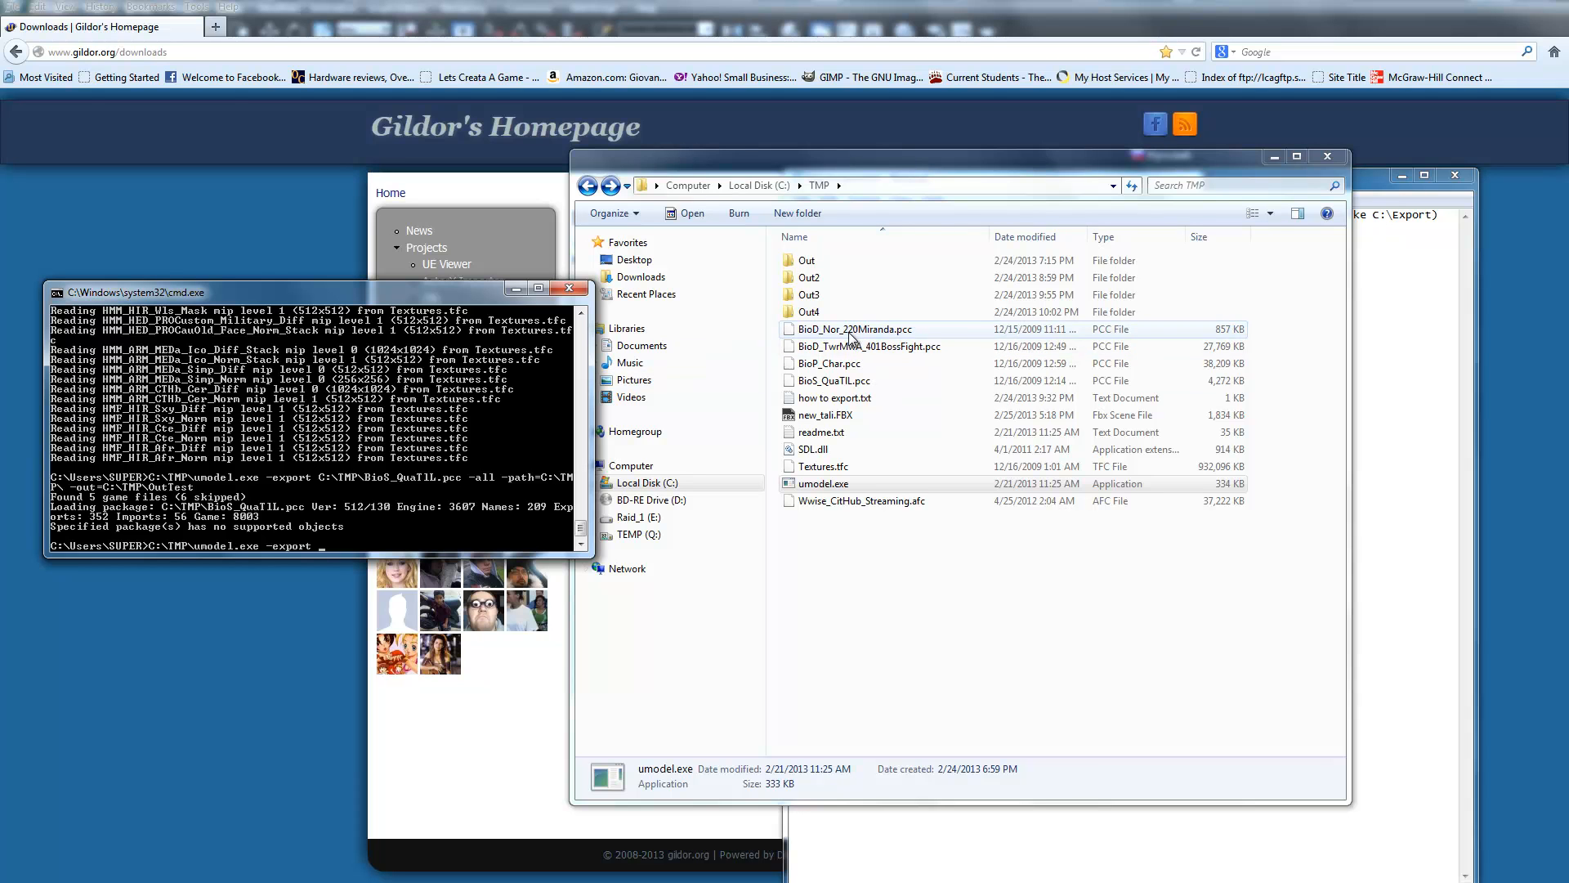
left_click(809, 366)
left_click_drag(810, 367, 466, 539)
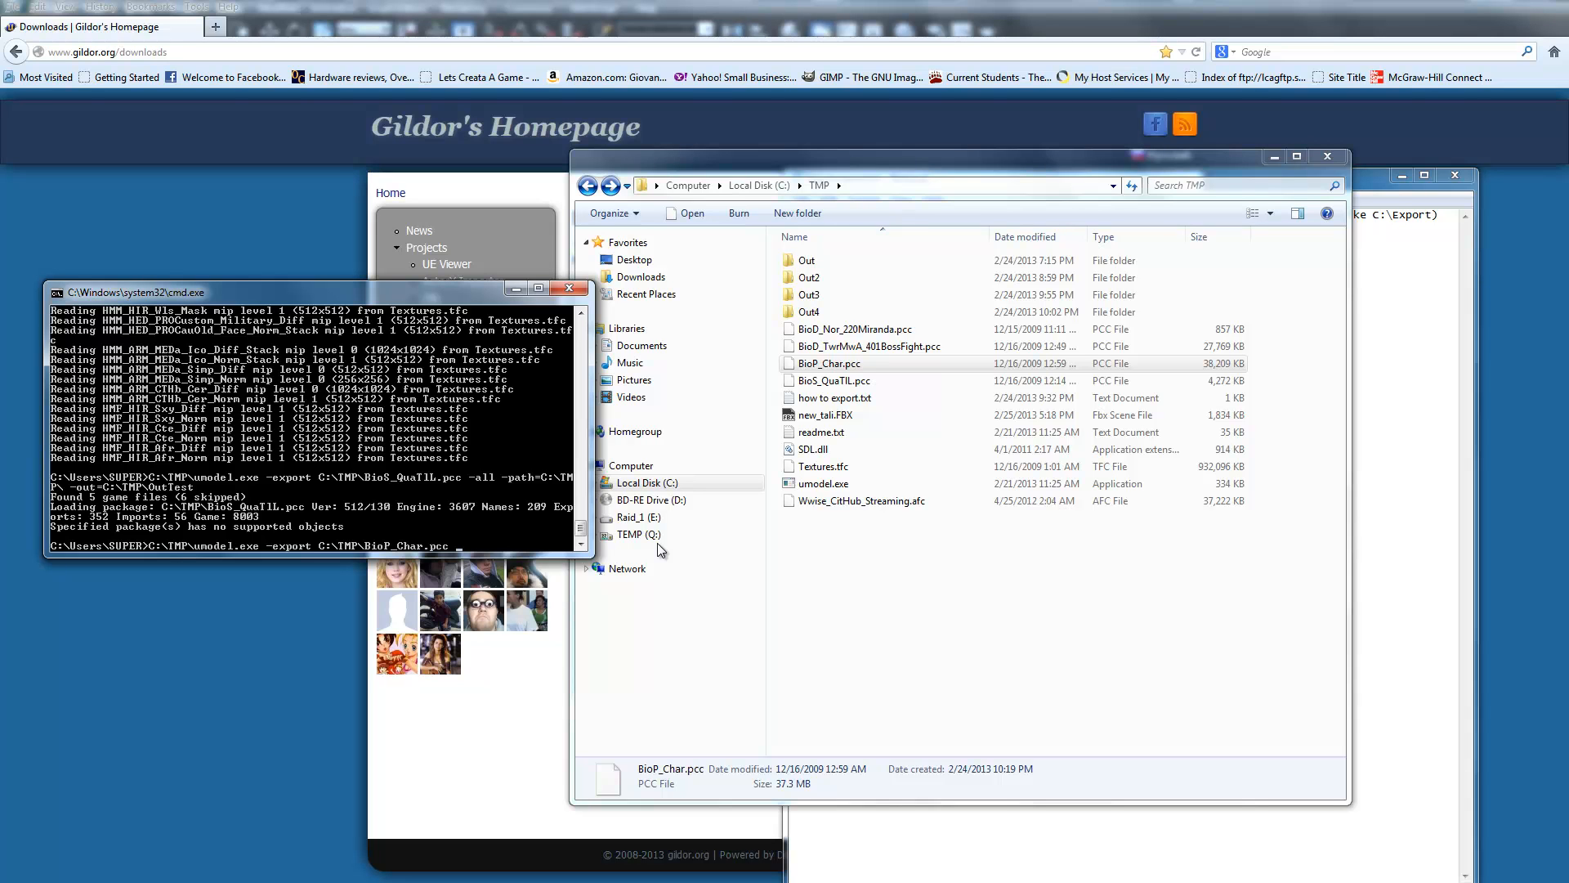
Complete the export command with -all -path=C:\TMP\ and -out=C:\OutTest, and run it
type("-all -path=C:\\TMP\\")
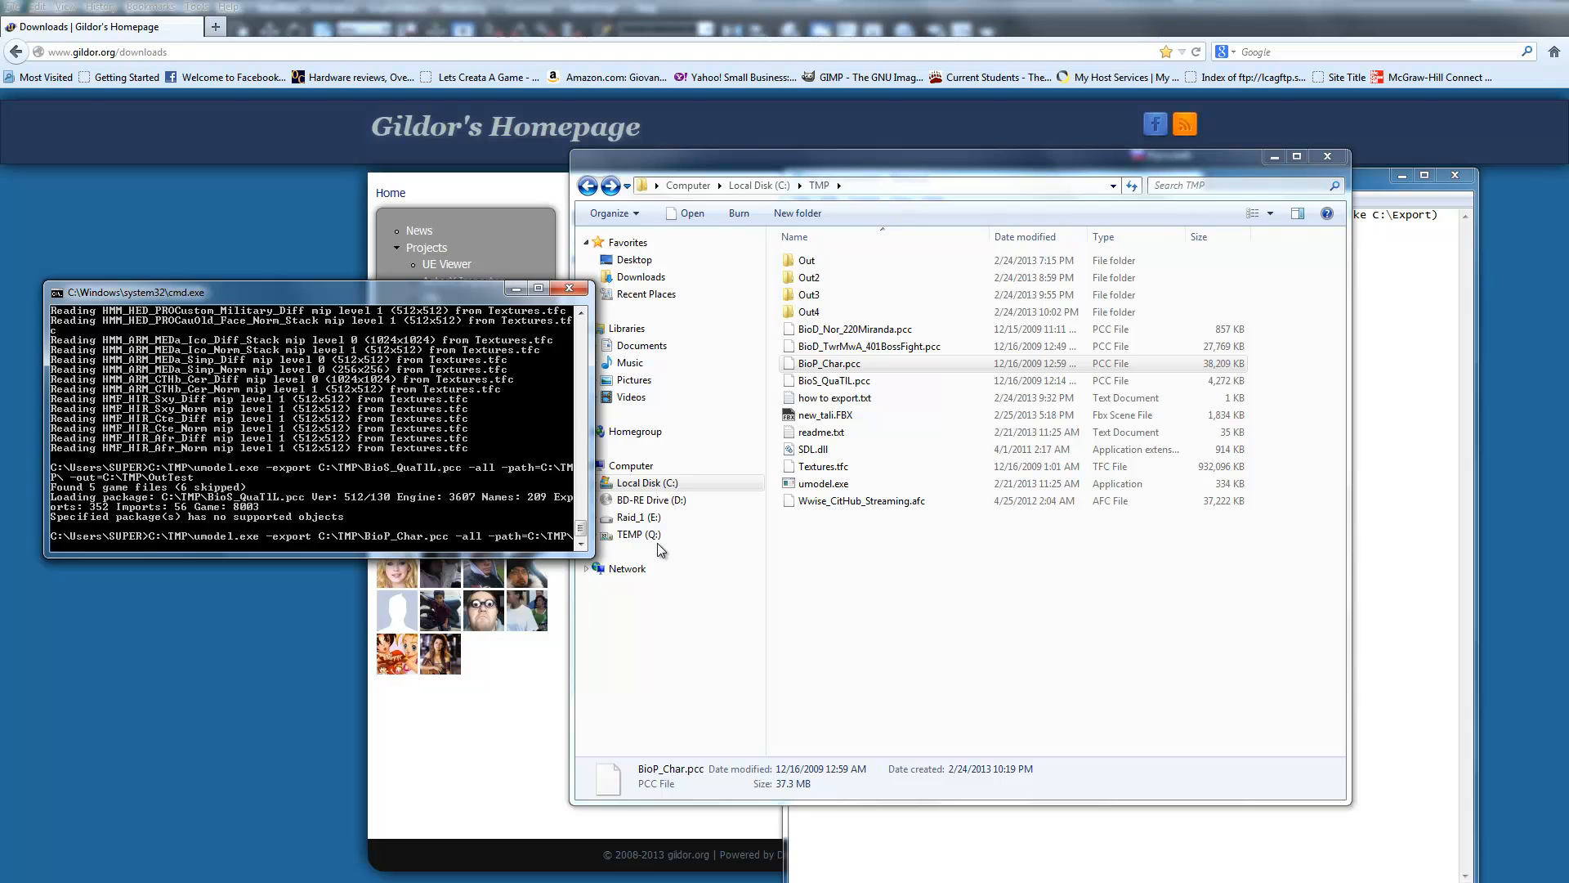
key("BackSpace")
type("-out=")
type("C;\\")
type("Out")
type("Test")
key("Return")
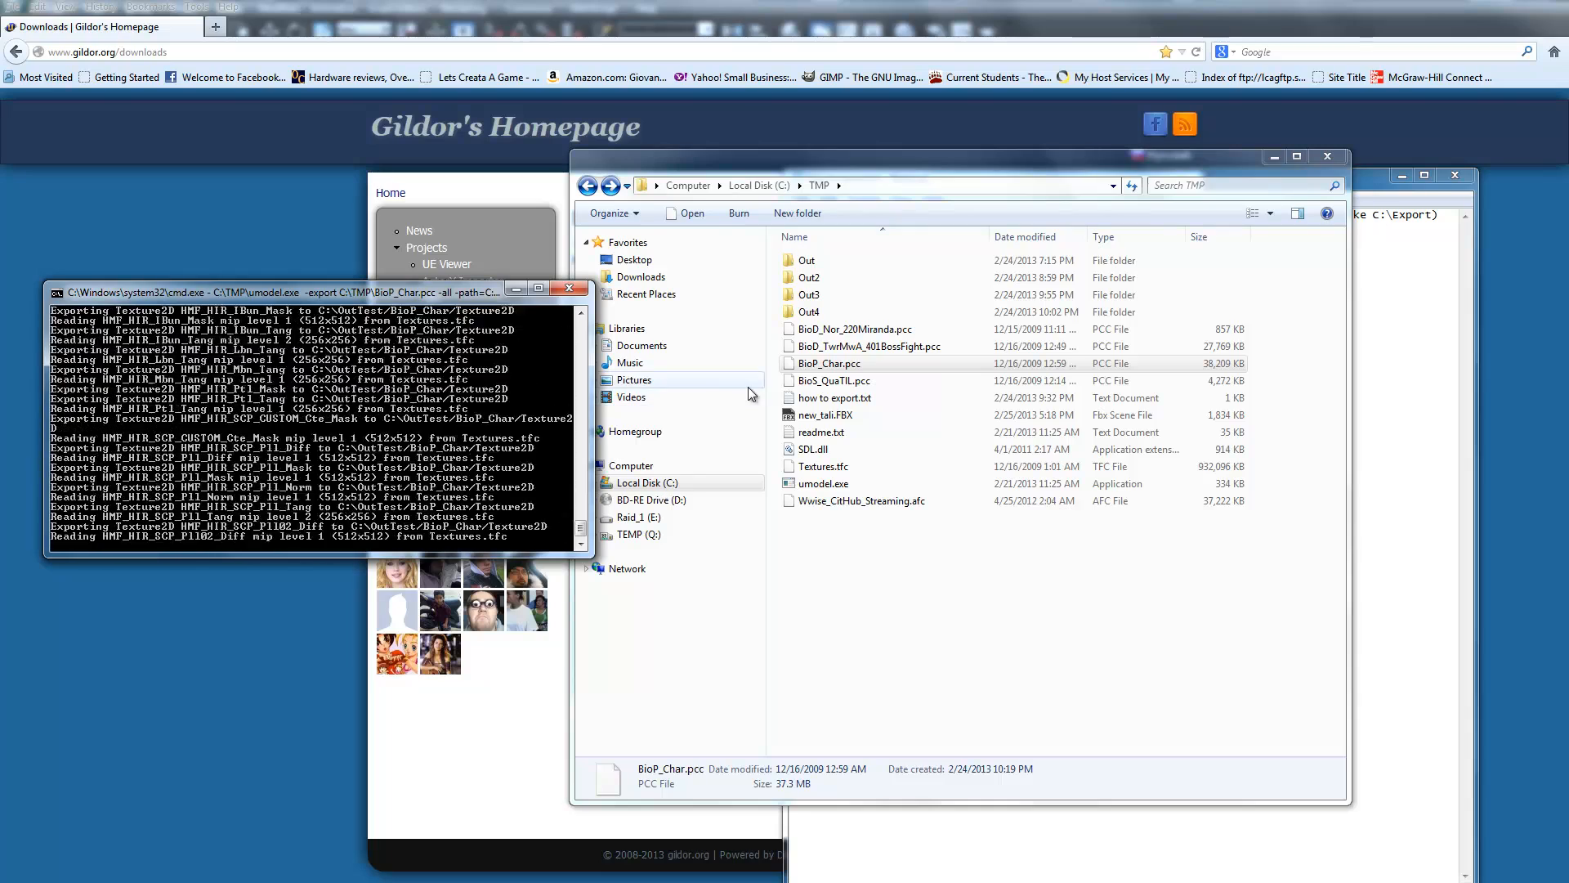
Move the OutTest folder from the root of drive C: into C:\TMP
left_click(925, 551)
left_click(595, 188)
left_click(615, 183)
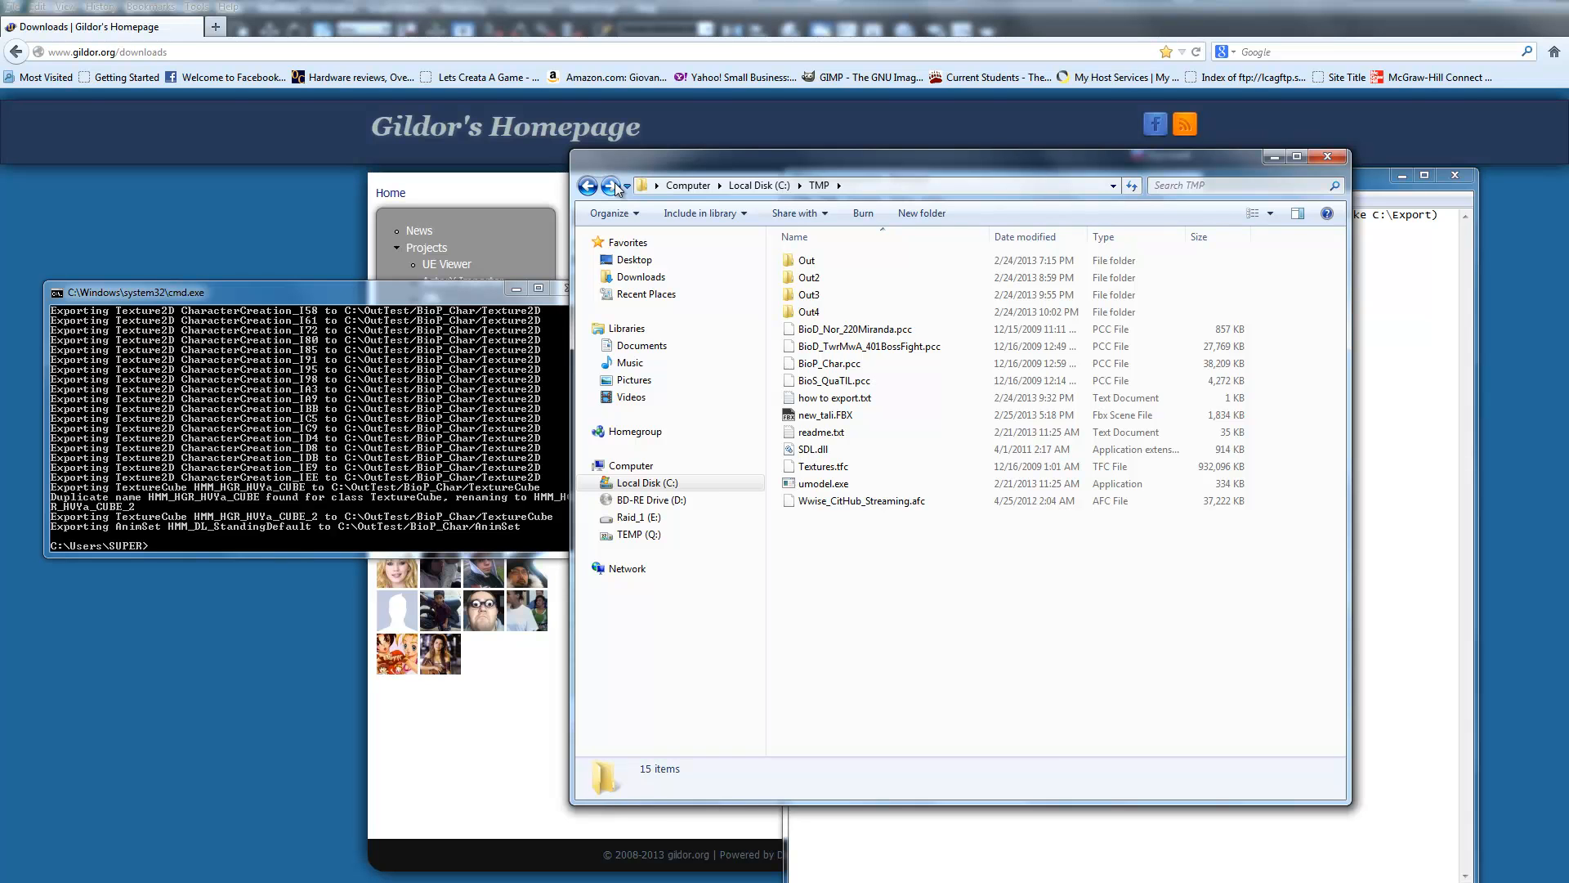
left_click(384, 290)
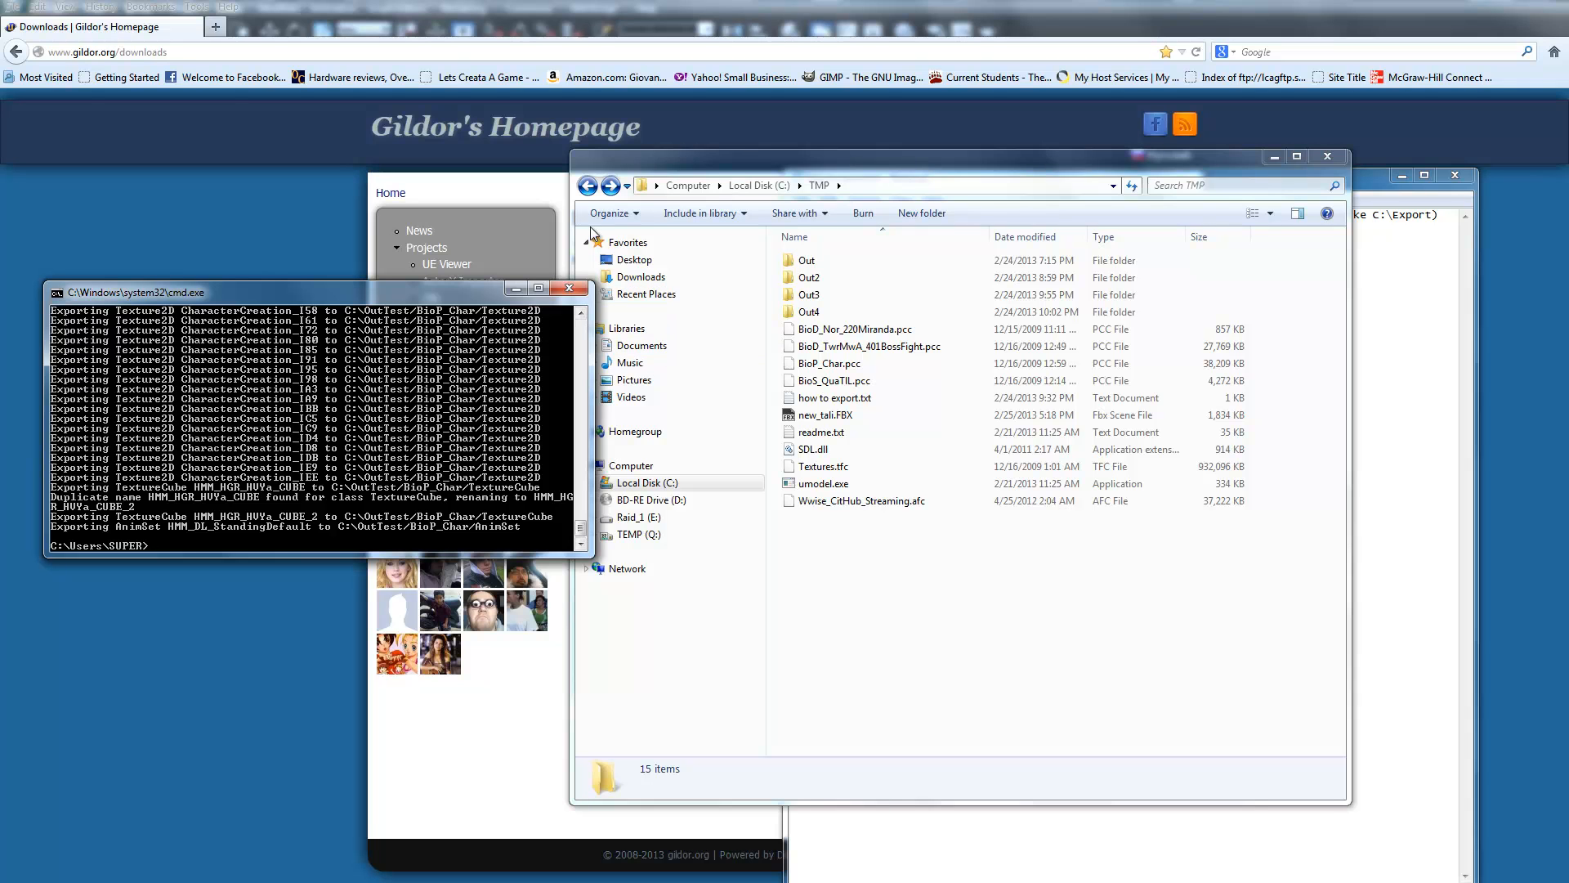
left_click(587, 186)
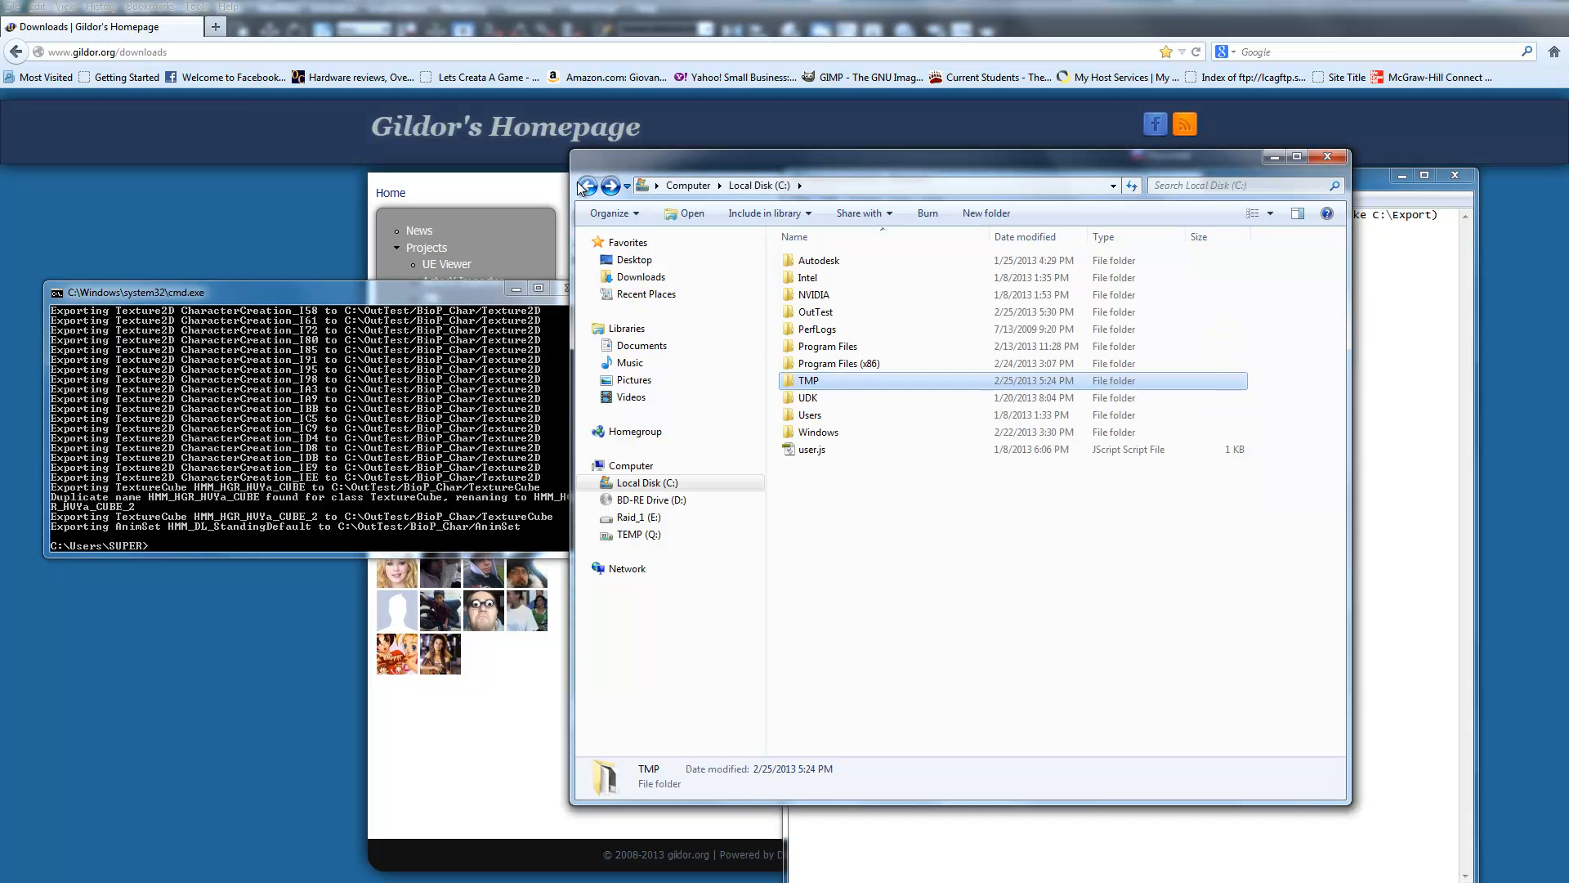
right_click(813, 312)
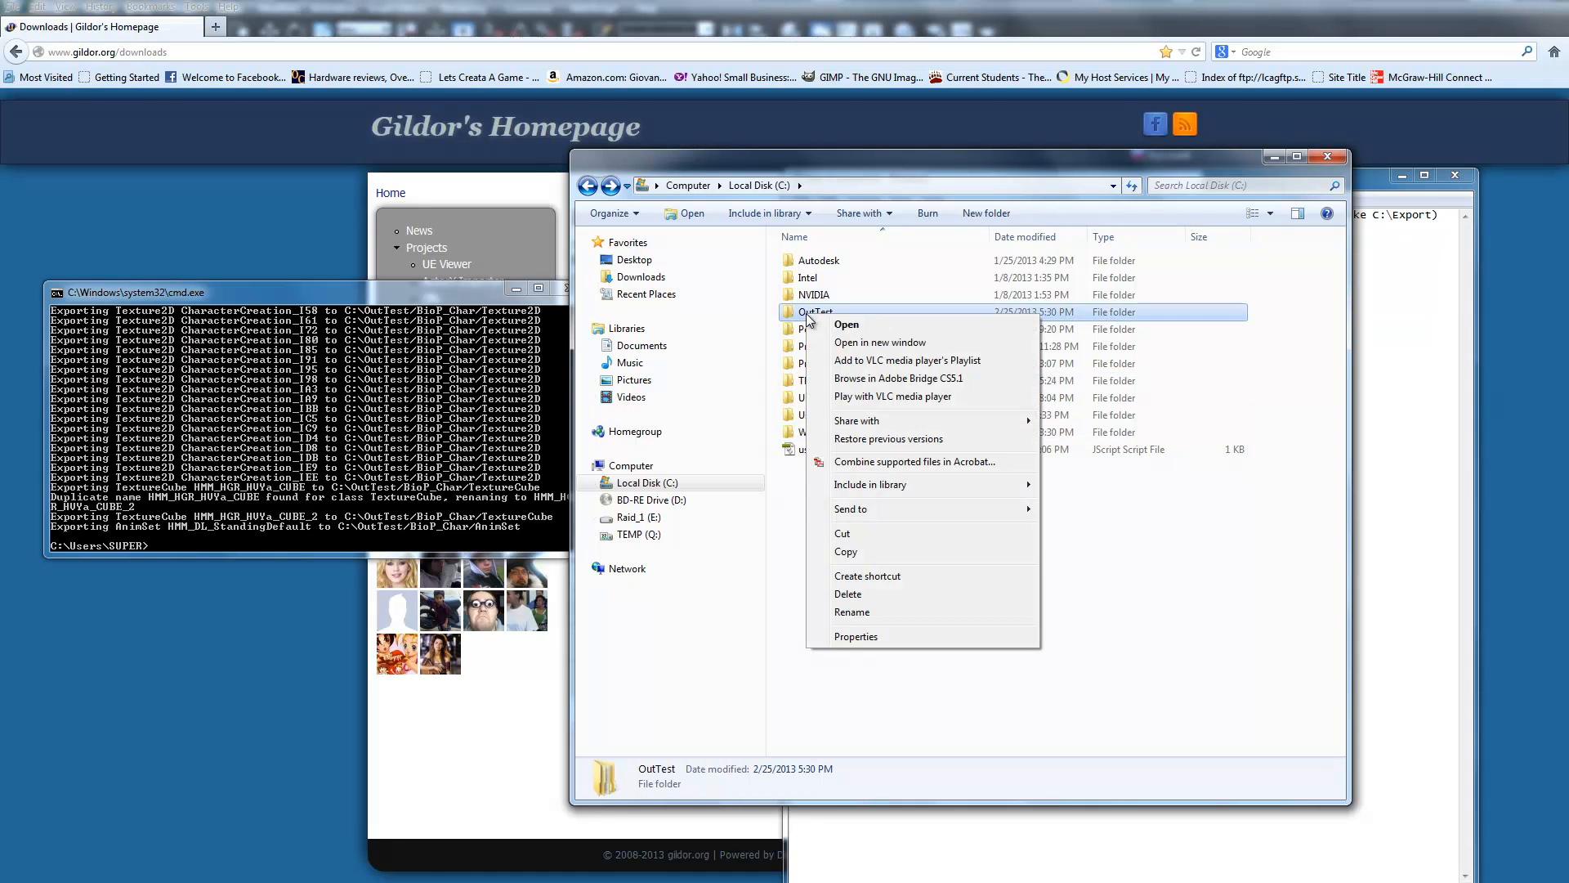
left_click(842, 533)
left_click(587, 185)
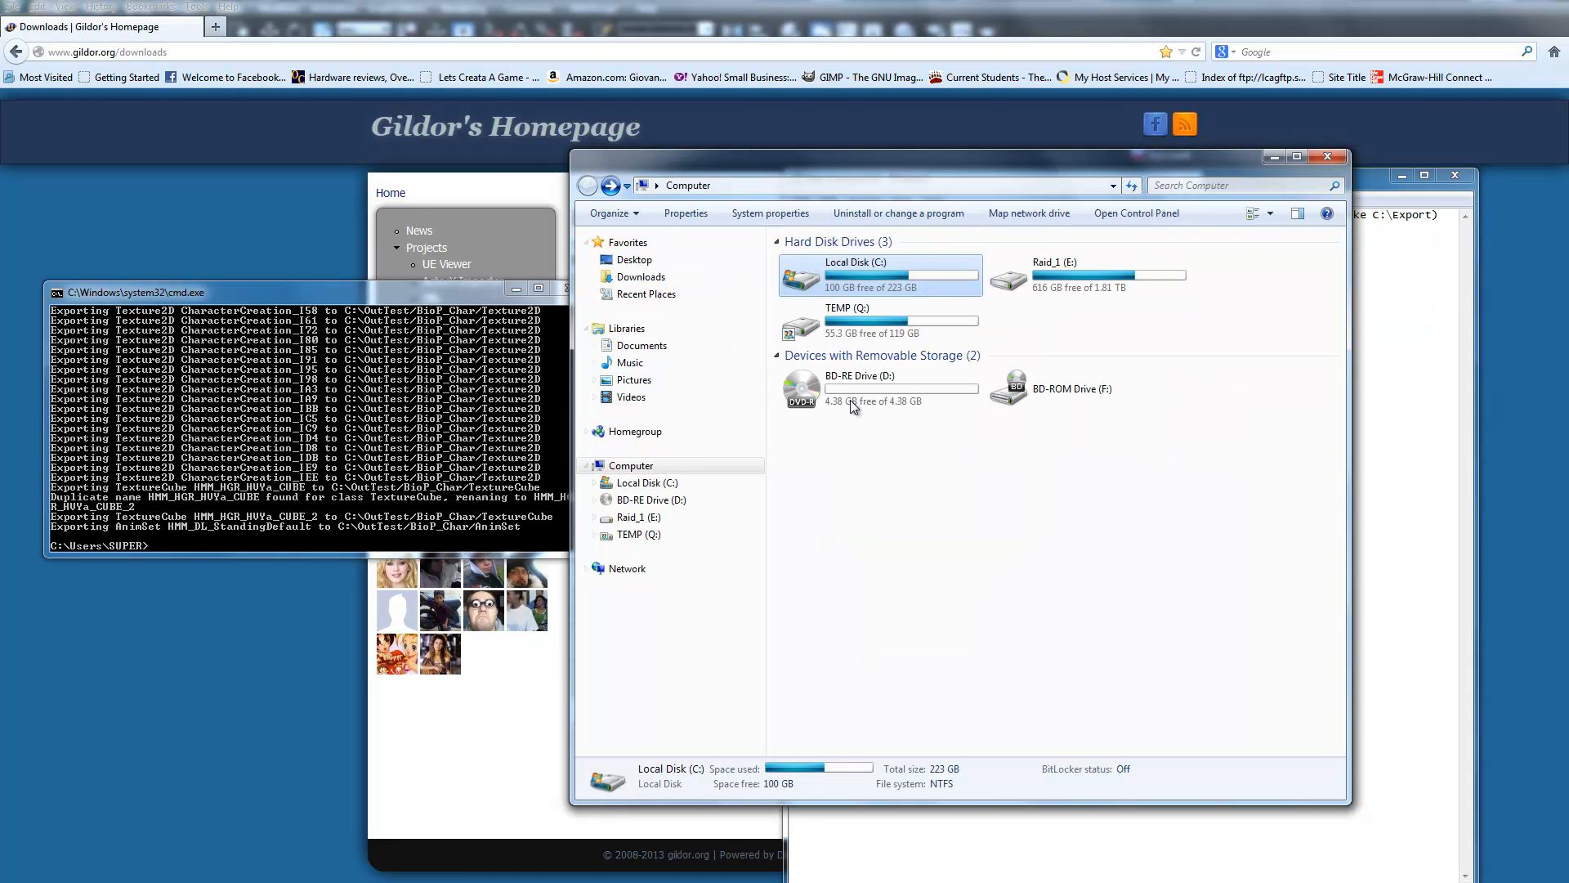
double_click(906, 290)
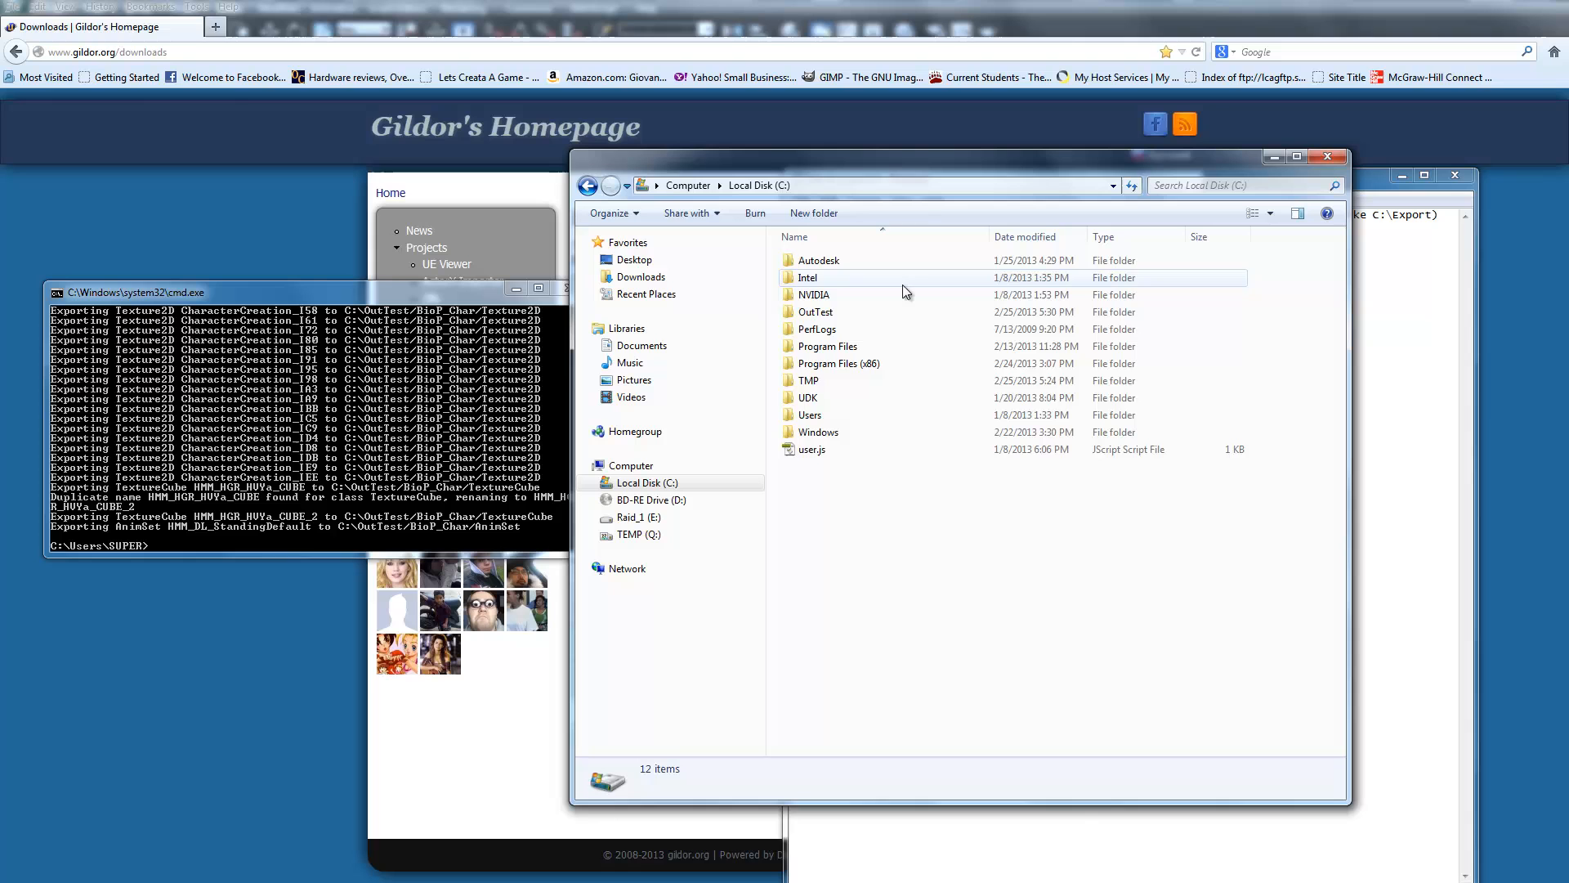
double_click(817, 393)
right_click(883, 618)
left_click(956, 734)
Open OutTest\BioP_Char in C:\TMP and look through the exported .psk files in its SkeletalMesh3 folder
double_click(817, 518)
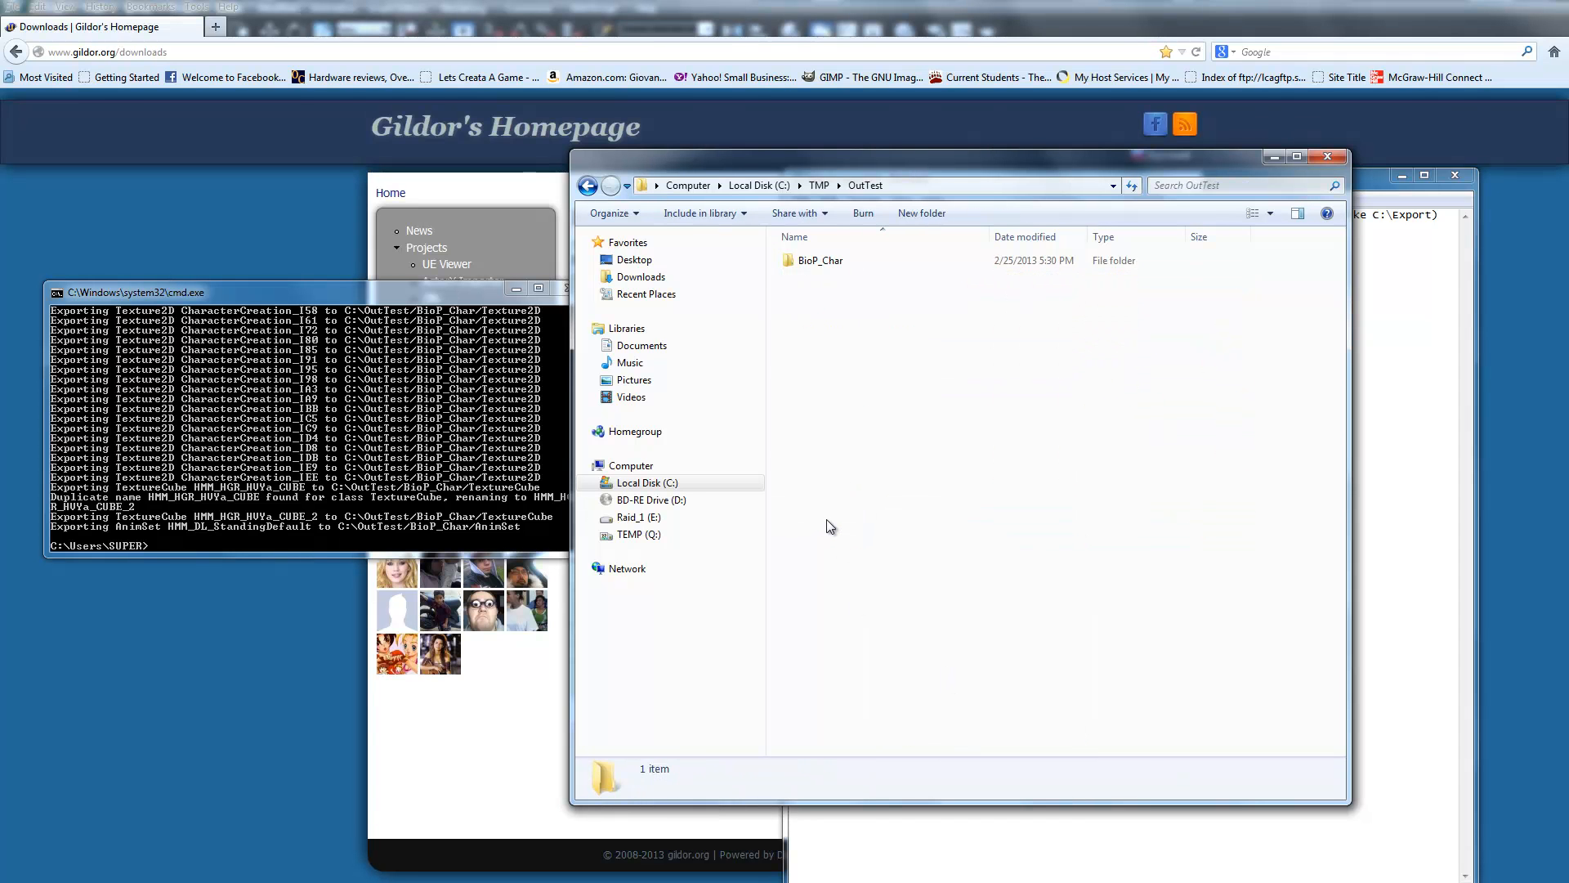
double_click(824, 261)
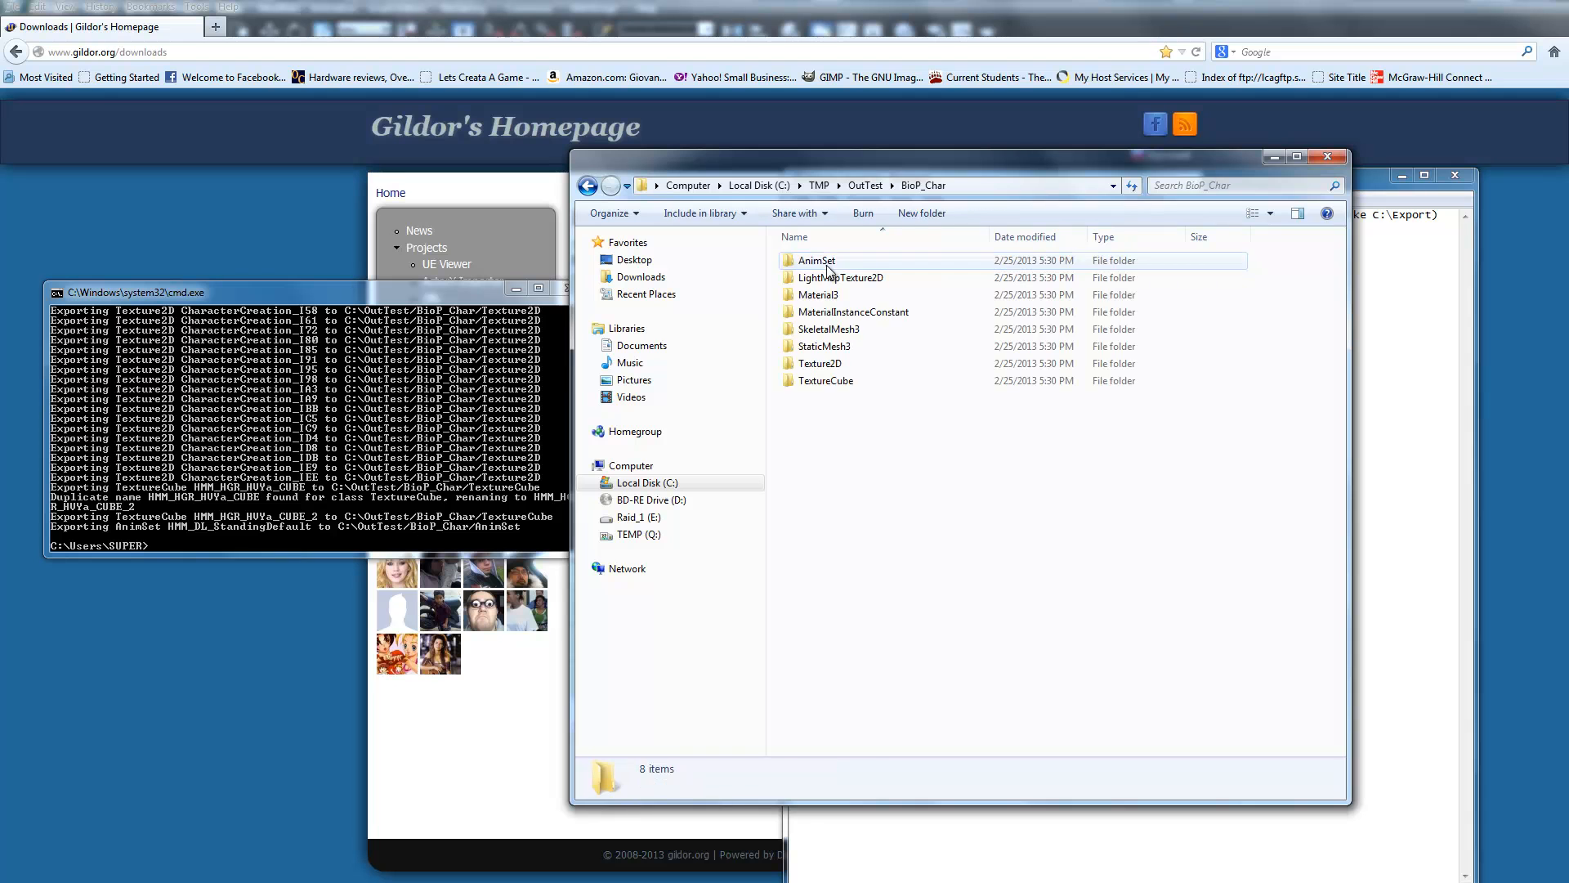
double_click(828, 330)
scroll(878, 361, "down", 3)
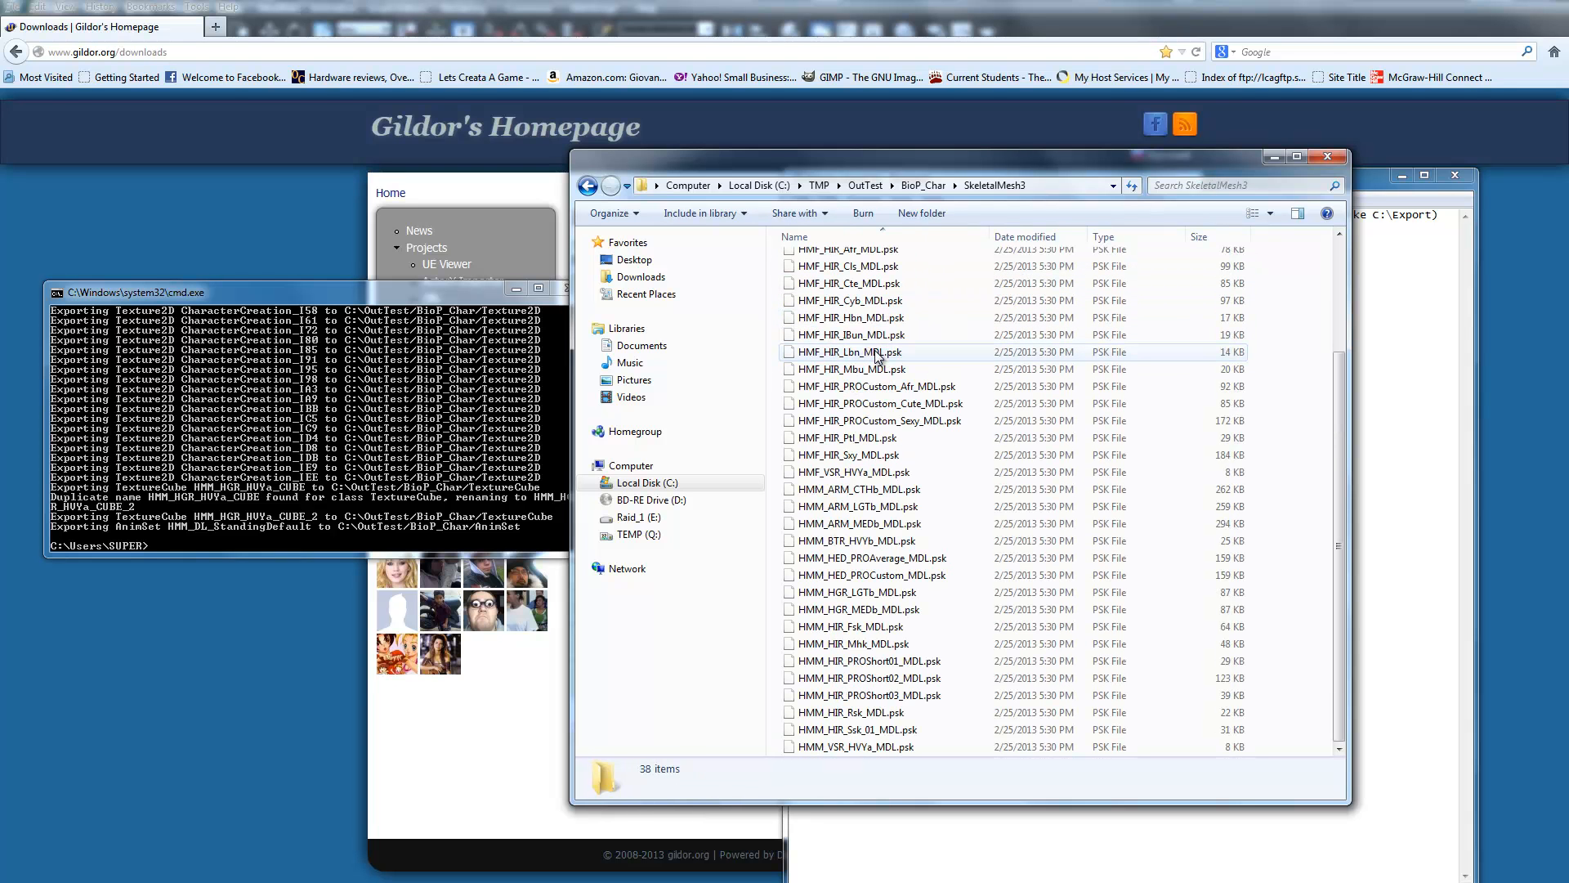
scroll(879, 361, "up", 3)
left_click(588, 184)
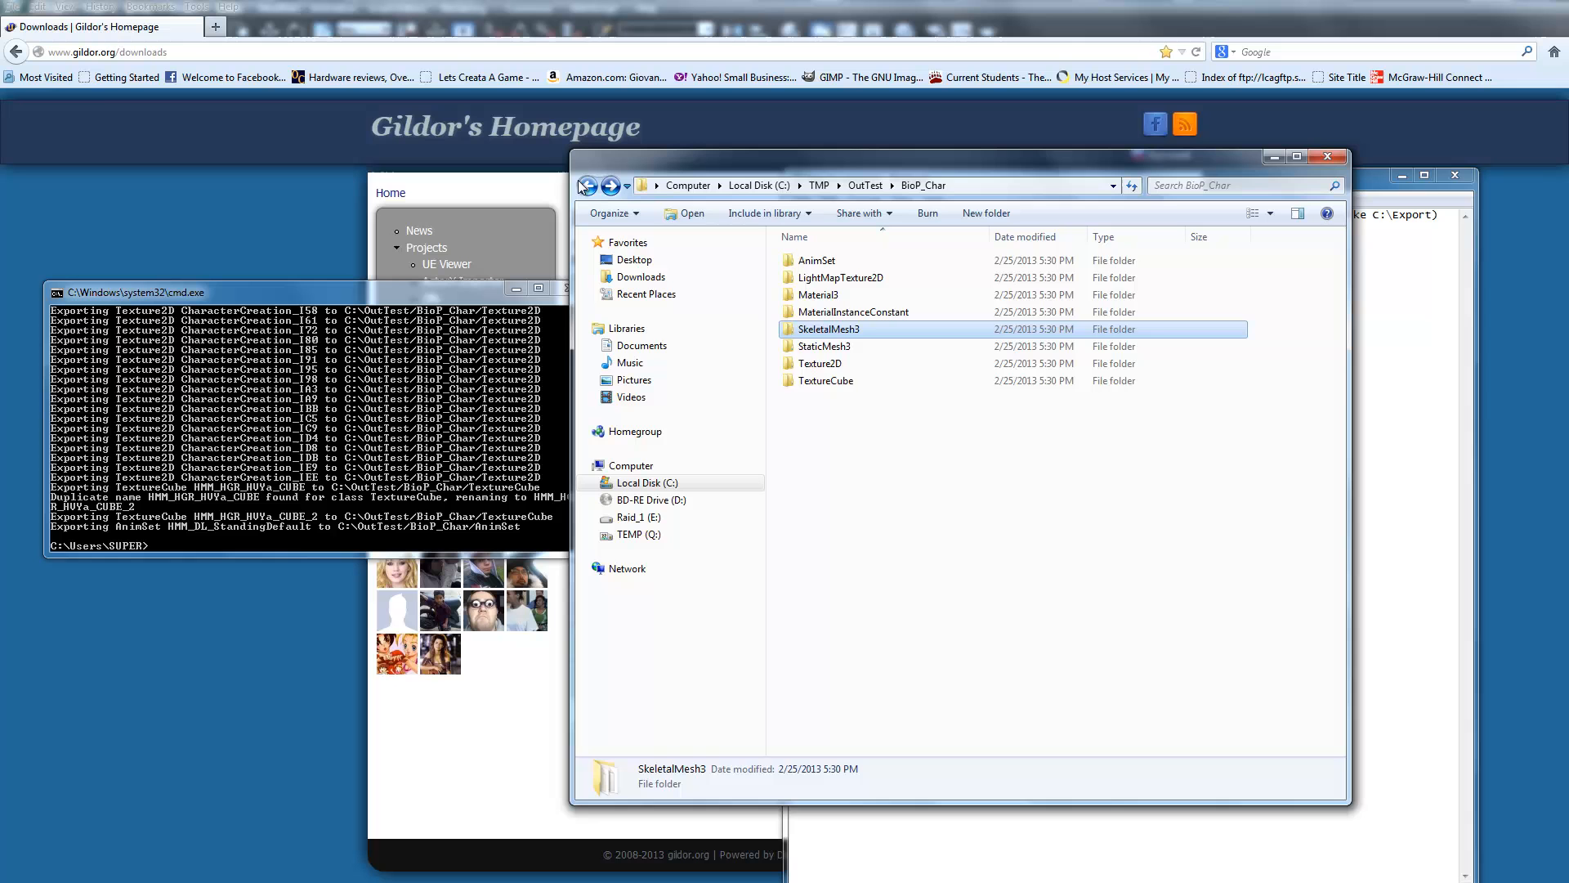
Look through the exported files in the AnimSet and Texture2D folders, and minimize the command prompt
double_click(803, 264)
scroll(834, 304, "down", 5)
scroll(846, 323, "down", 1)
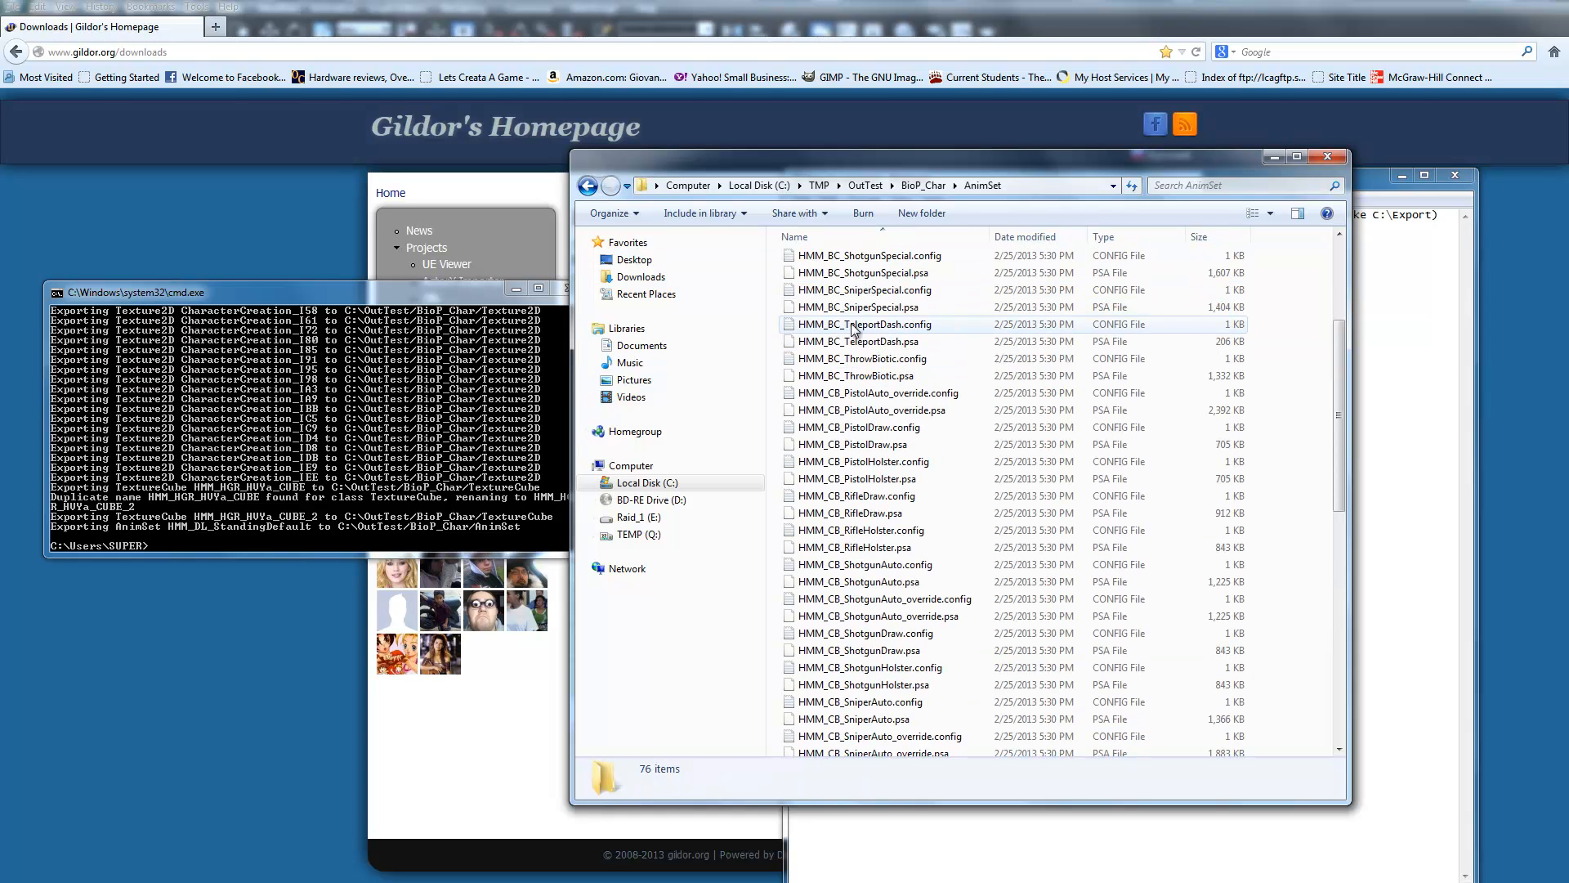
left_click(587, 186)
double_click(835, 367)
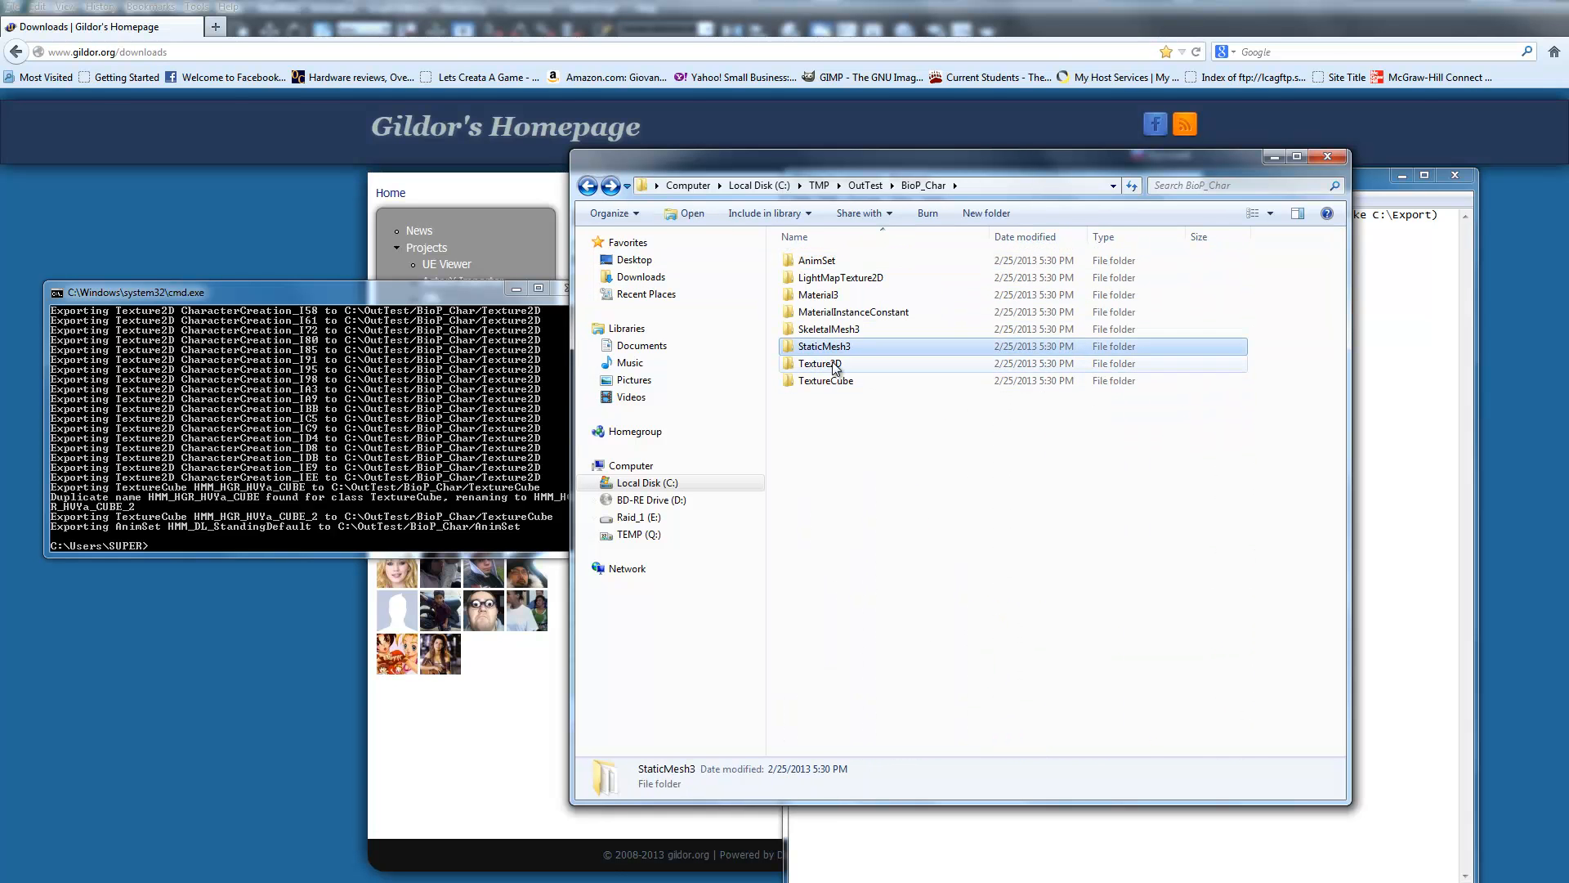
scroll(834, 365, "down", 3)
scroll(832, 361, "down", 5)
scroll(832, 361, "up", 7)
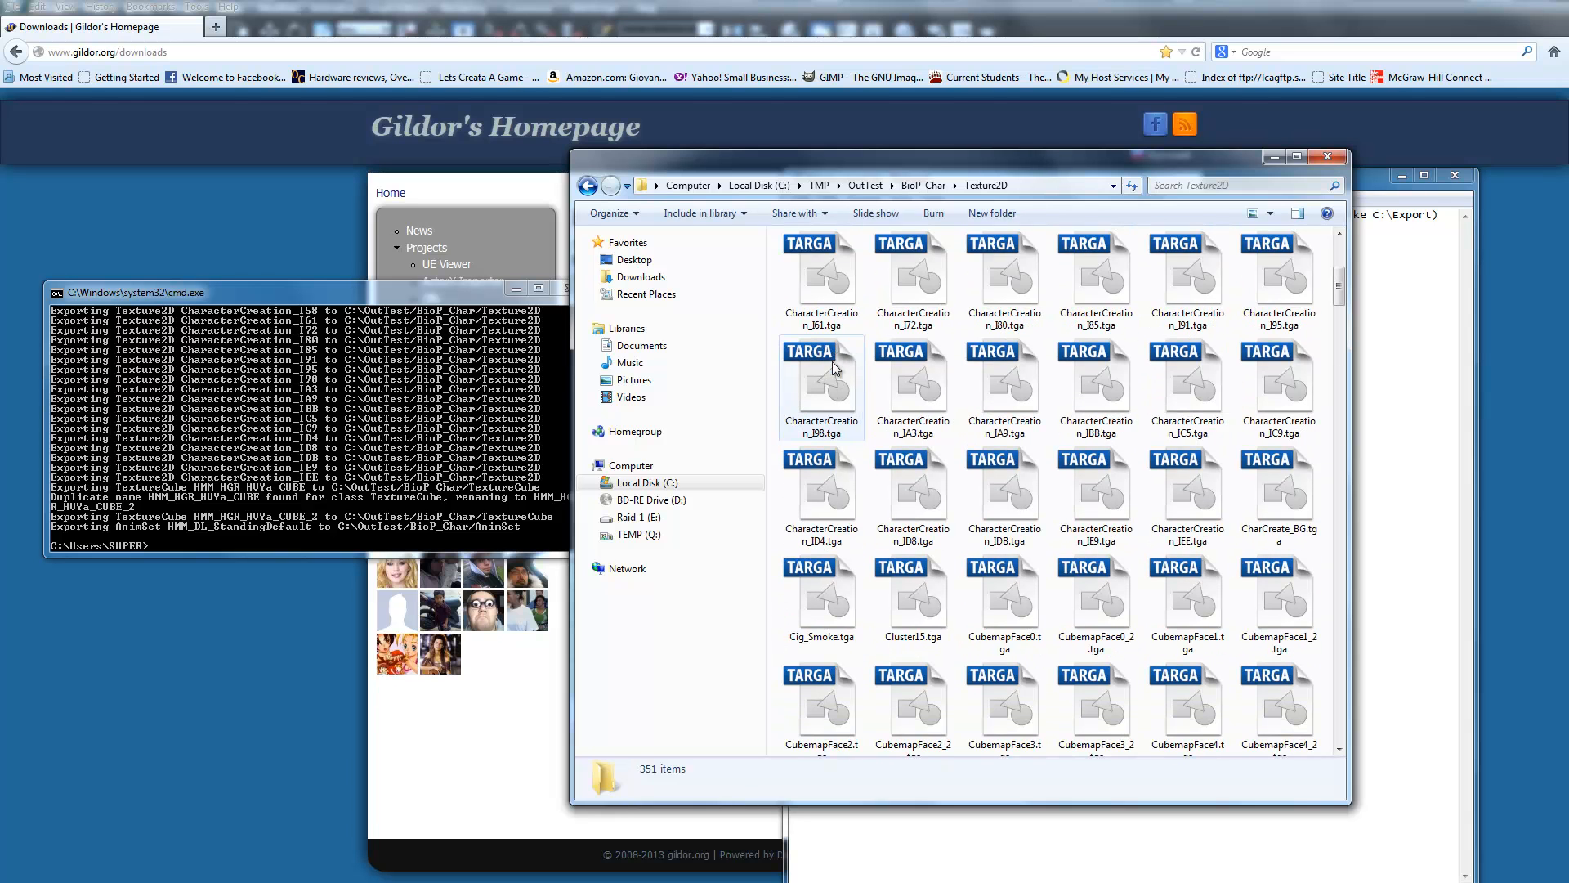
left_click(588, 187)
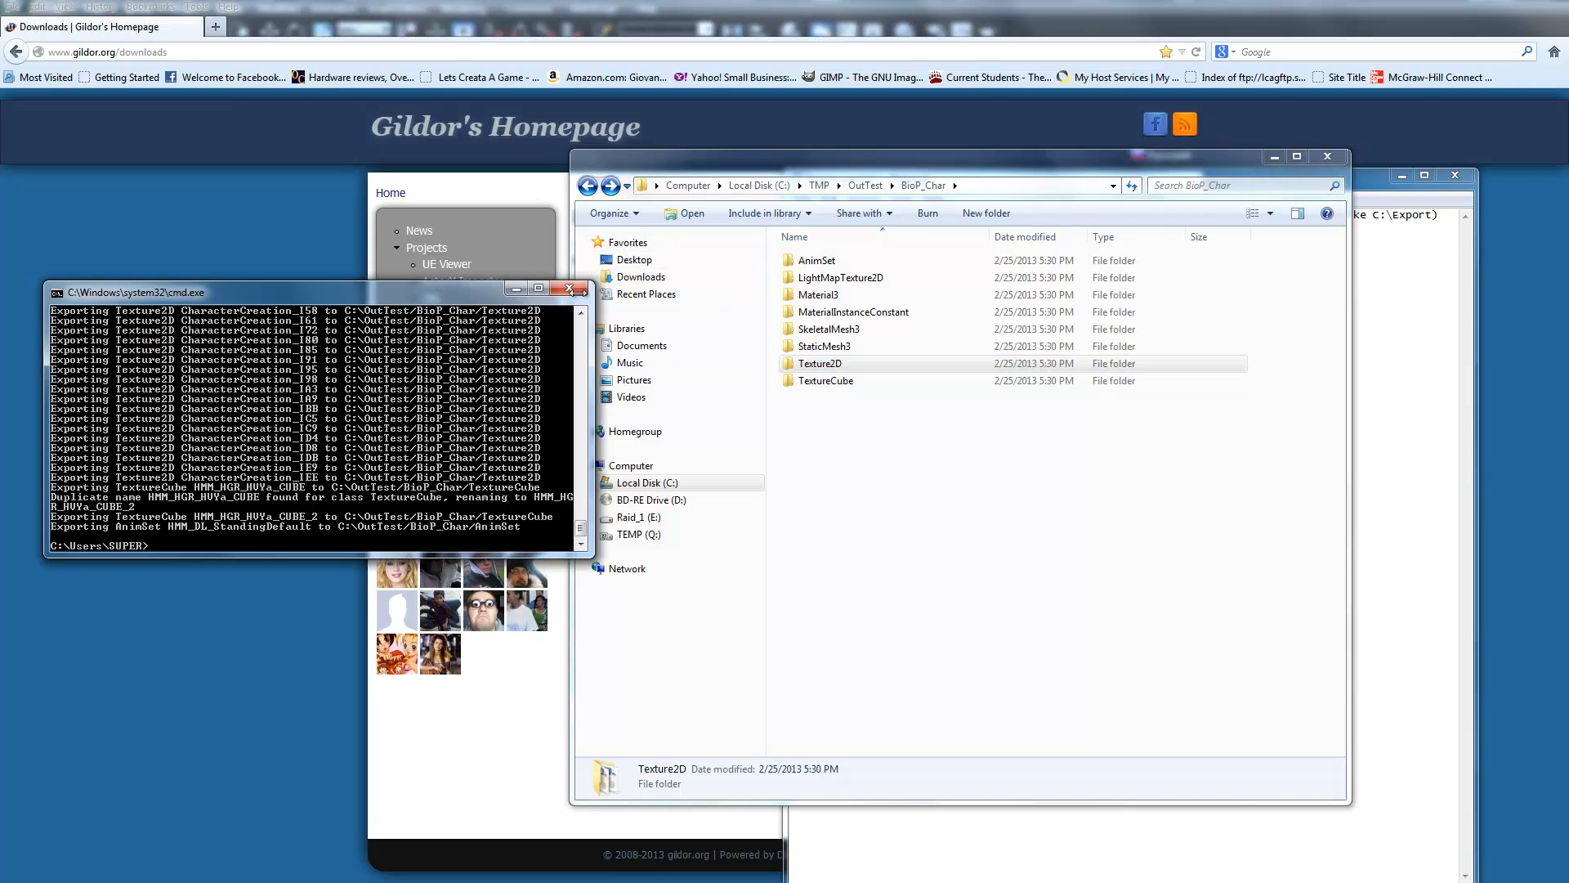
left_click(516, 288)
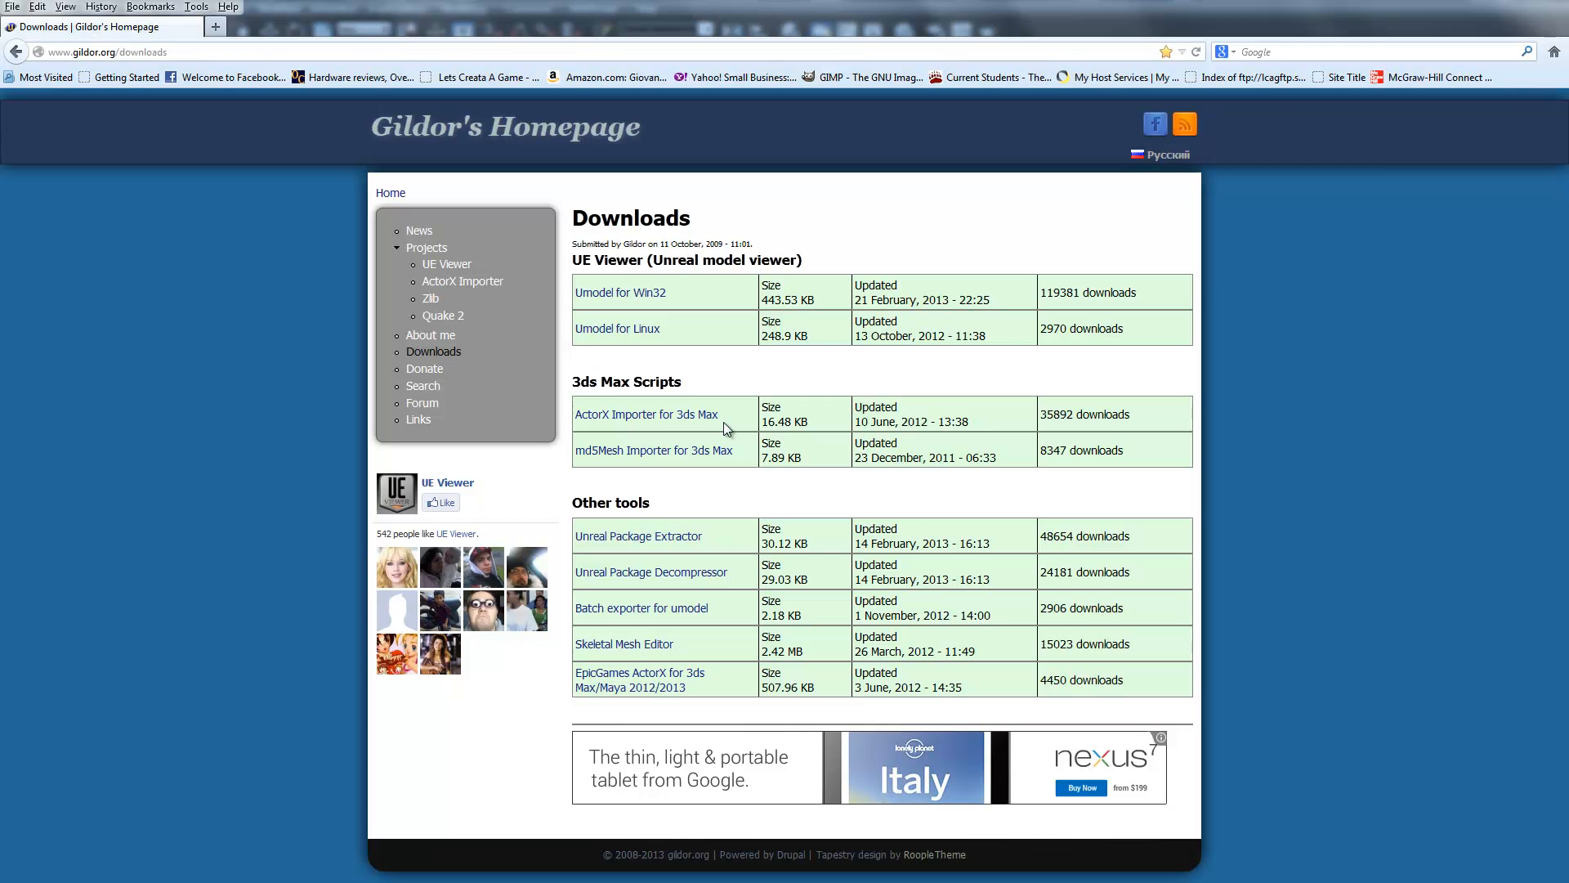
Switch to 3ds Max and run the ActorXImporter.ms script from the ActorXImporter folder inside Scripts
left_click_drag(724, 422, 582, 417)
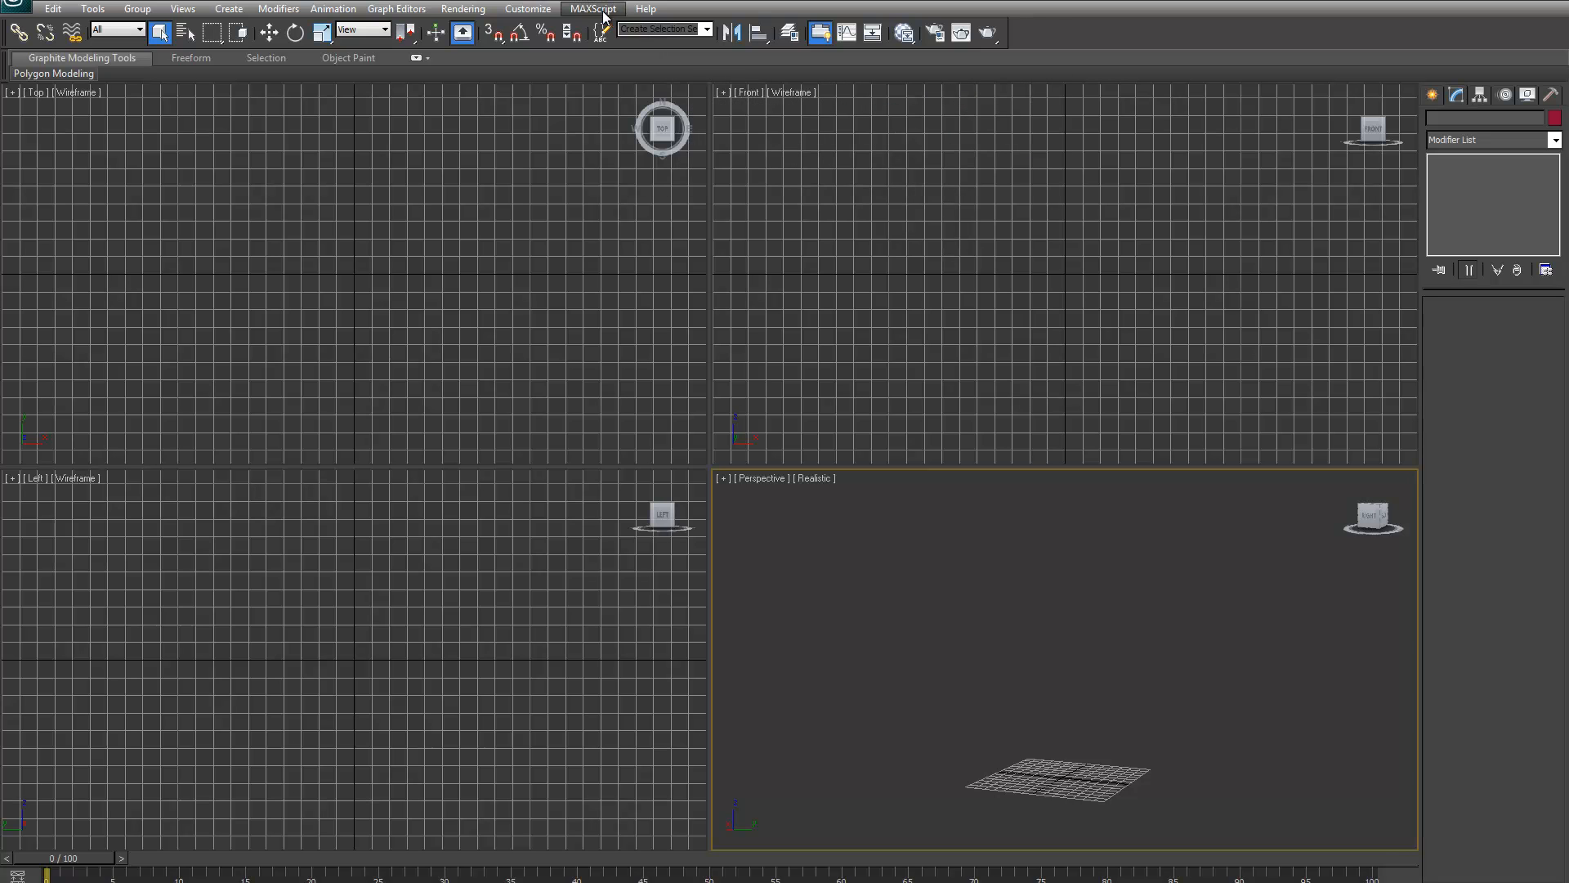
left_click(601, 10)
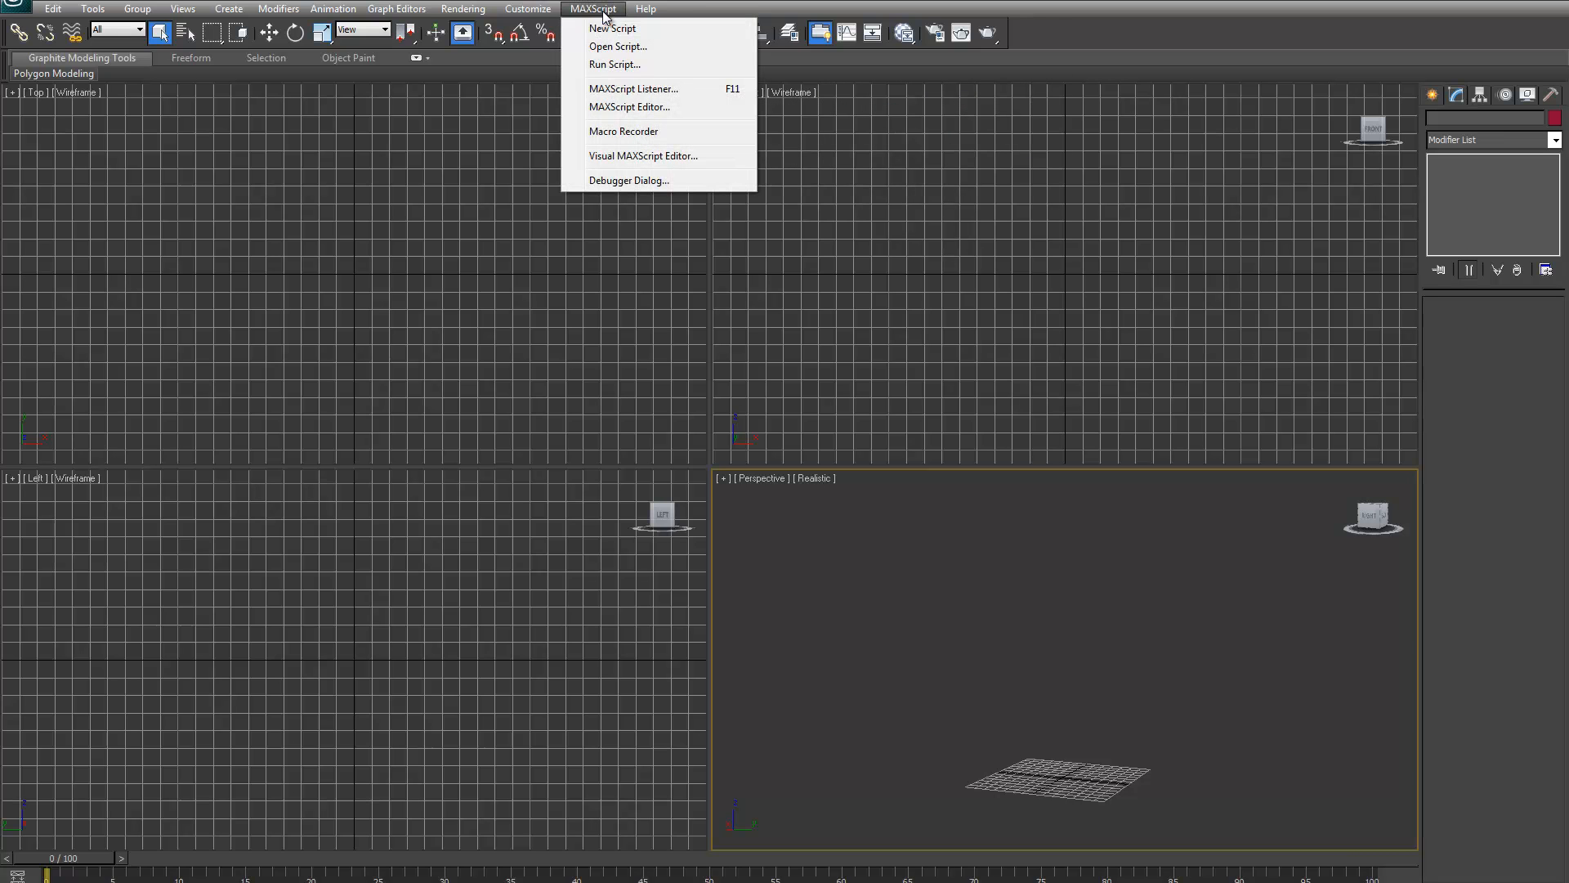
left_click(615, 65)
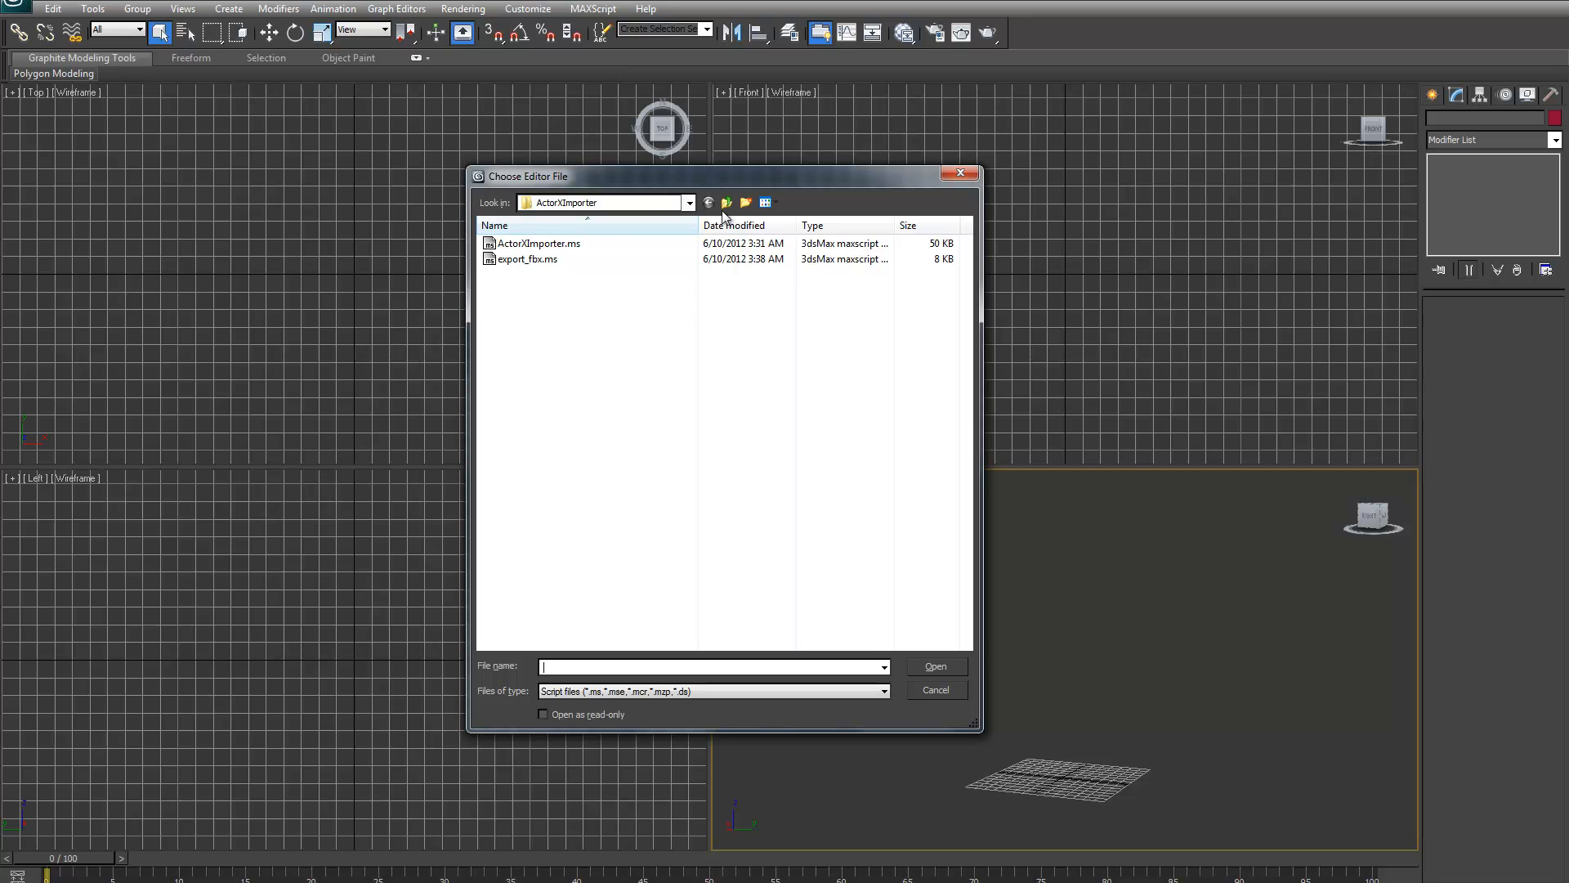
left_click(726, 202)
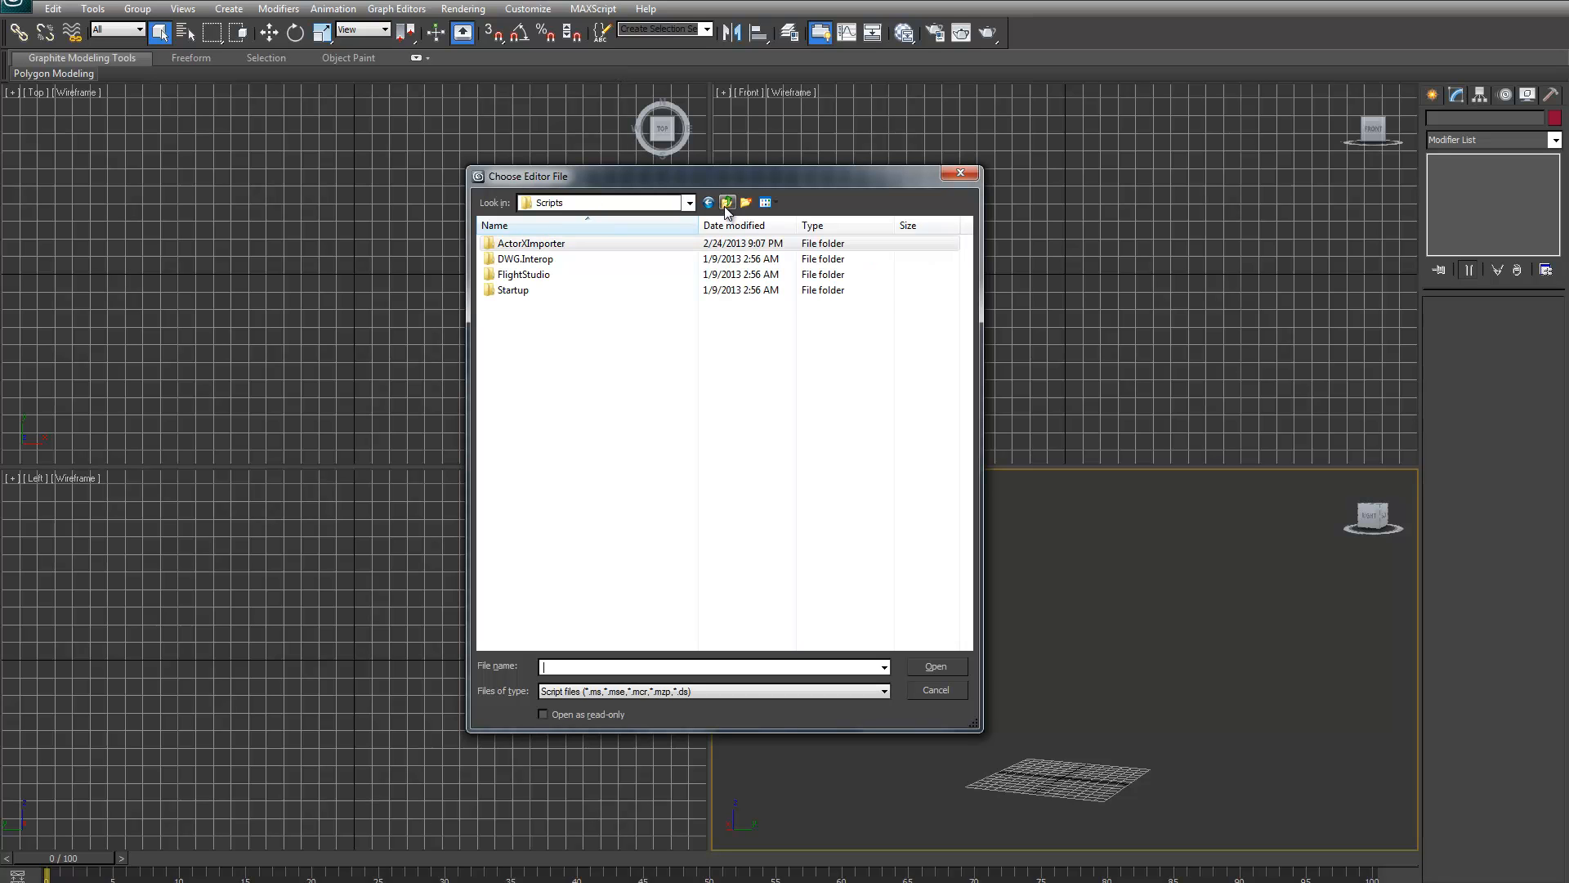
left_click(522, 245)
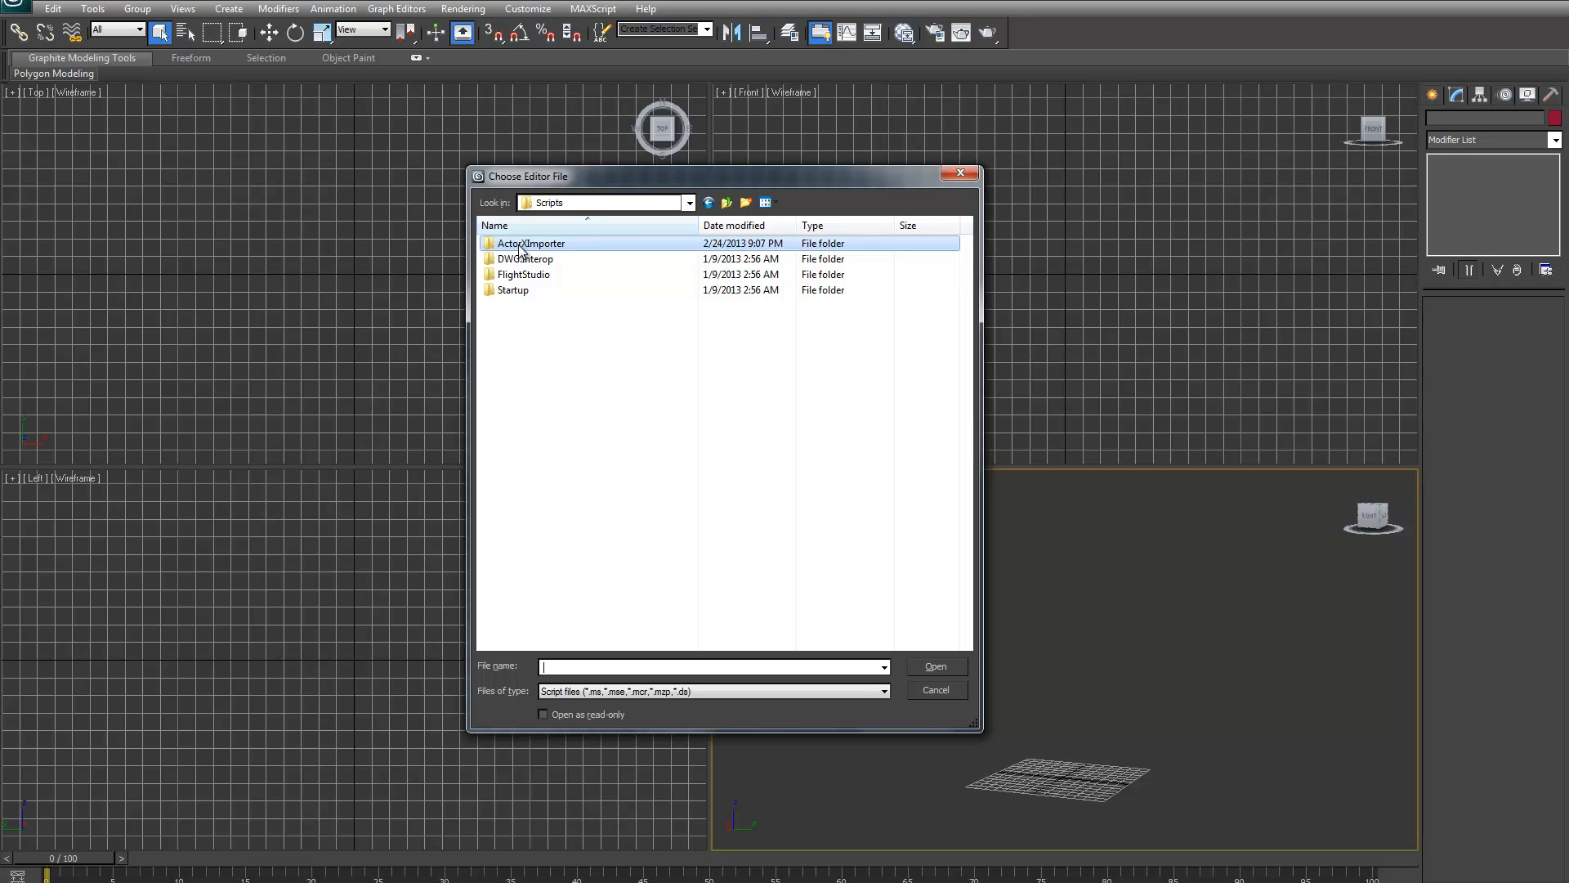
double_click(521, 248)
left_click(522, 247)
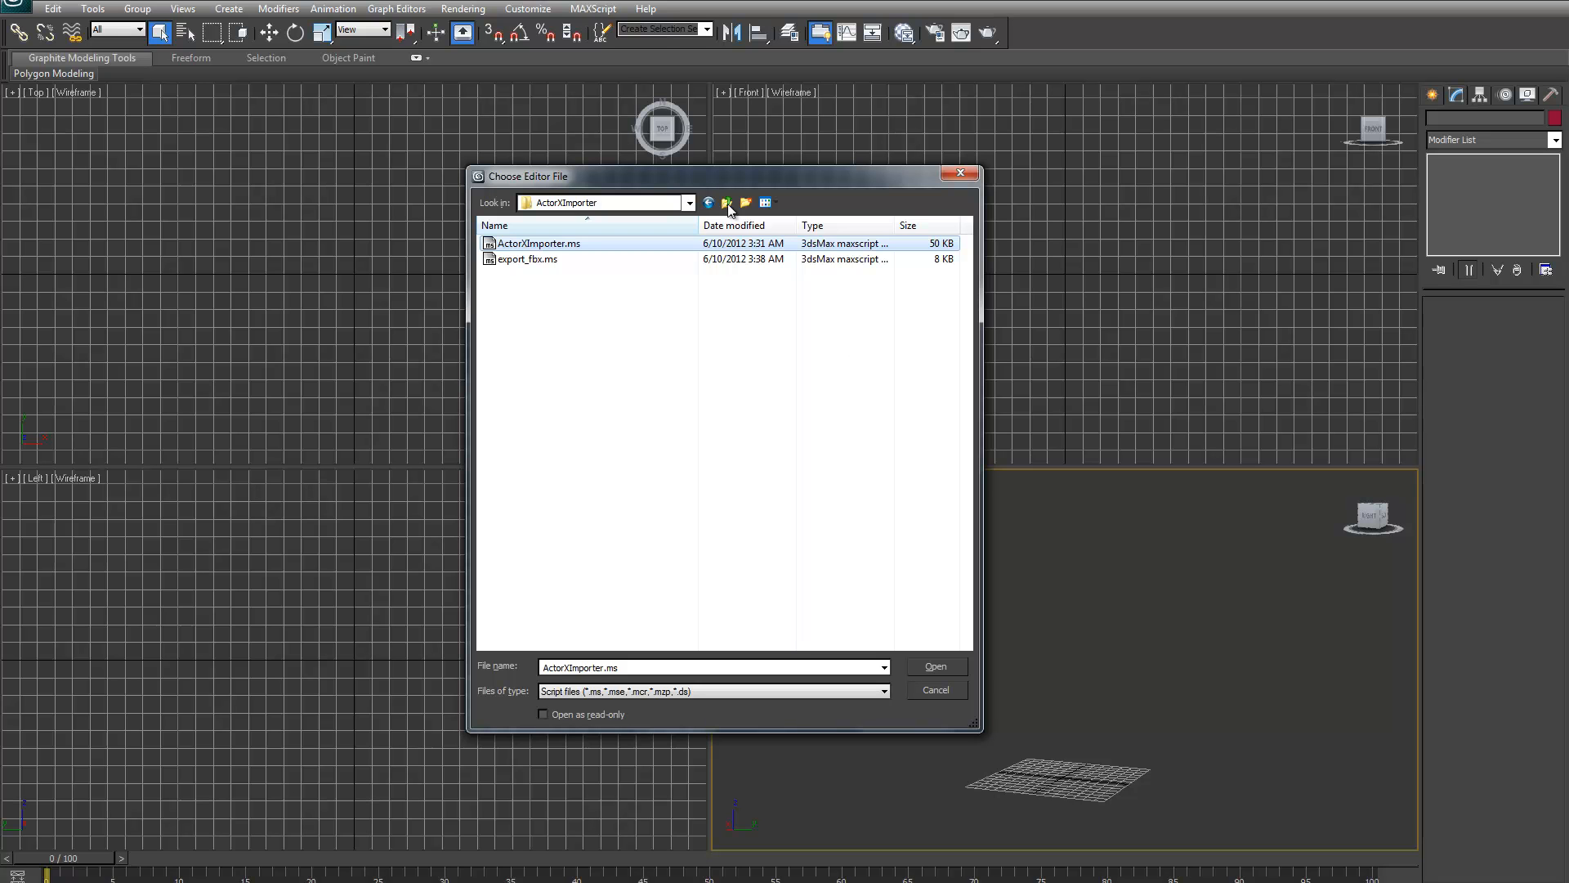
left_click(940, 666)
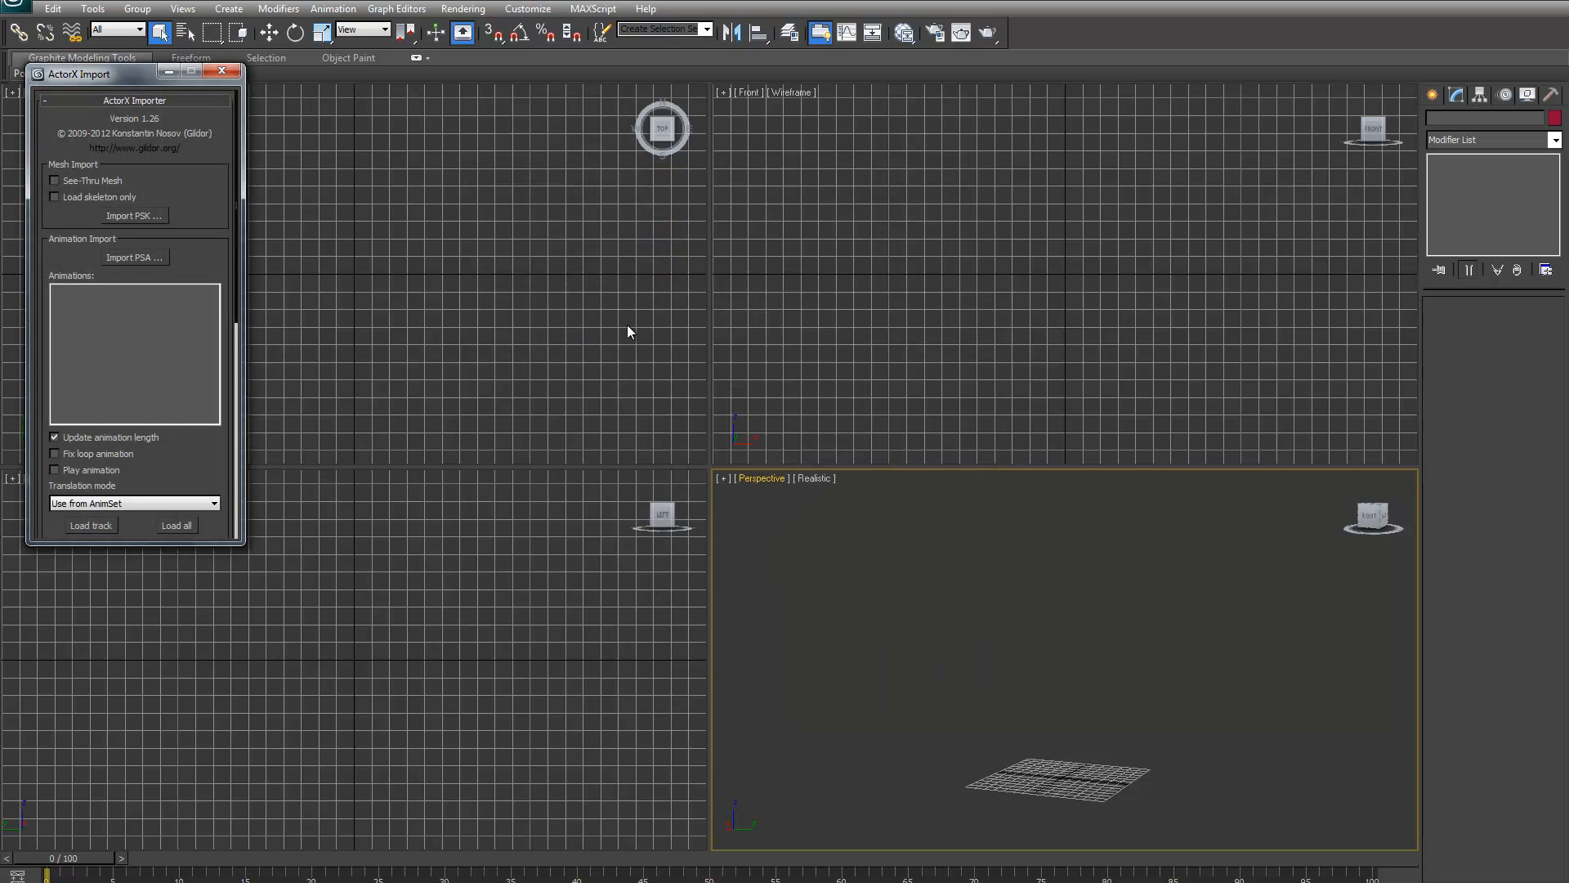
Enlarge the ActorX Import window and look through its mesh, animation, tools, settings and materials options
left_click_drag(241, 548, 358, 790)
scroll(192, 567, "down", 2)
scroll(267, 679, "up", 2)
scroll(273, 626, "down", 2)
scroll(273, 585, "up", 2)
scroll(242, 599, "down", 3)
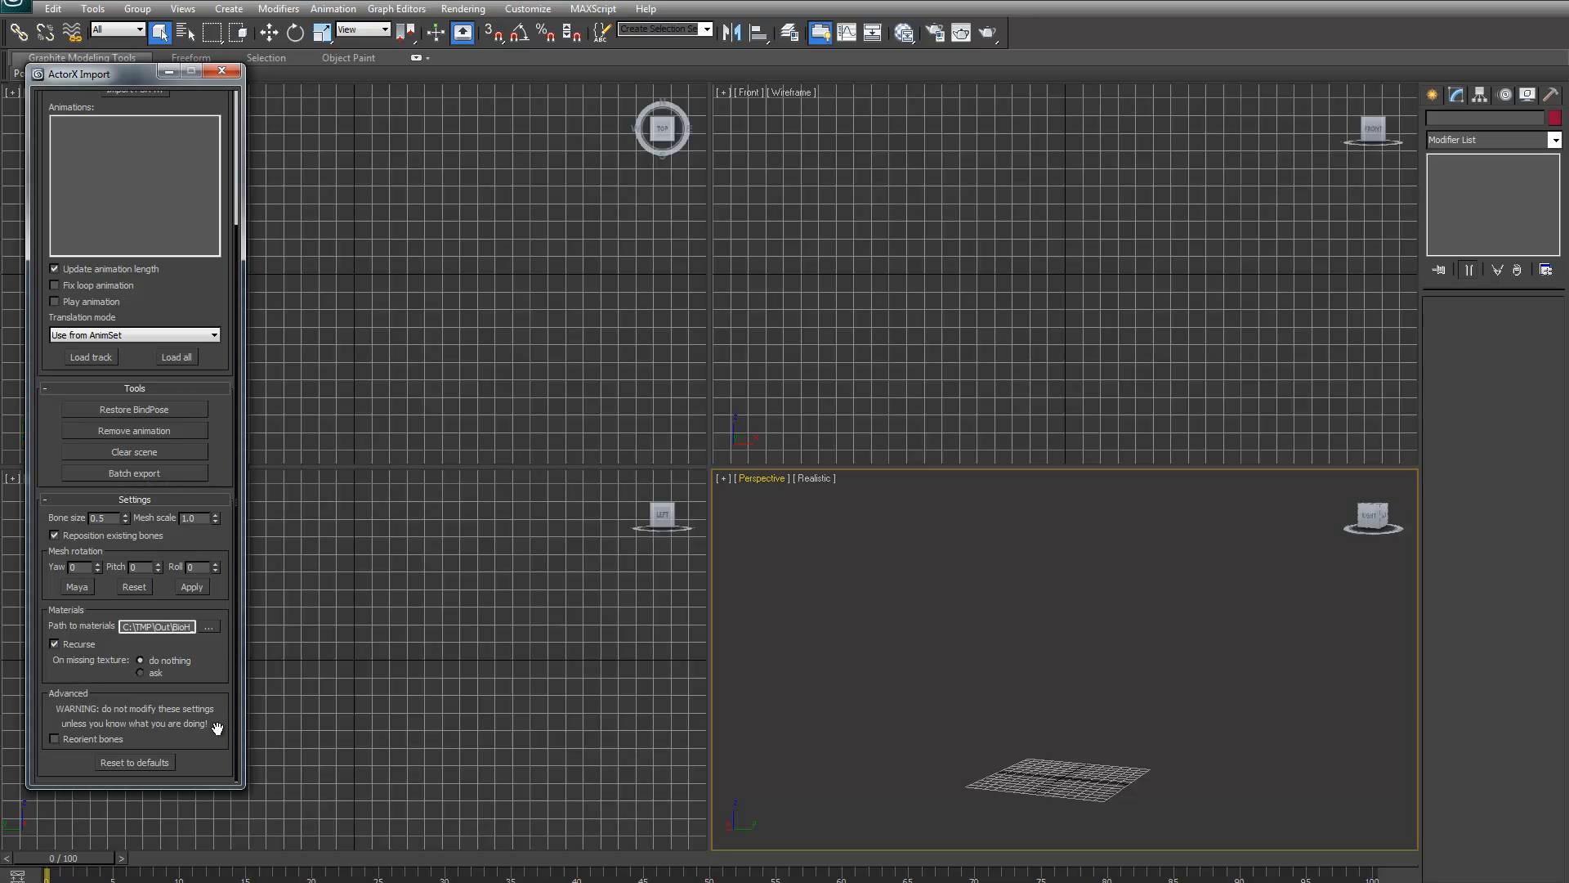
scroll(217, 729, "up", 3)
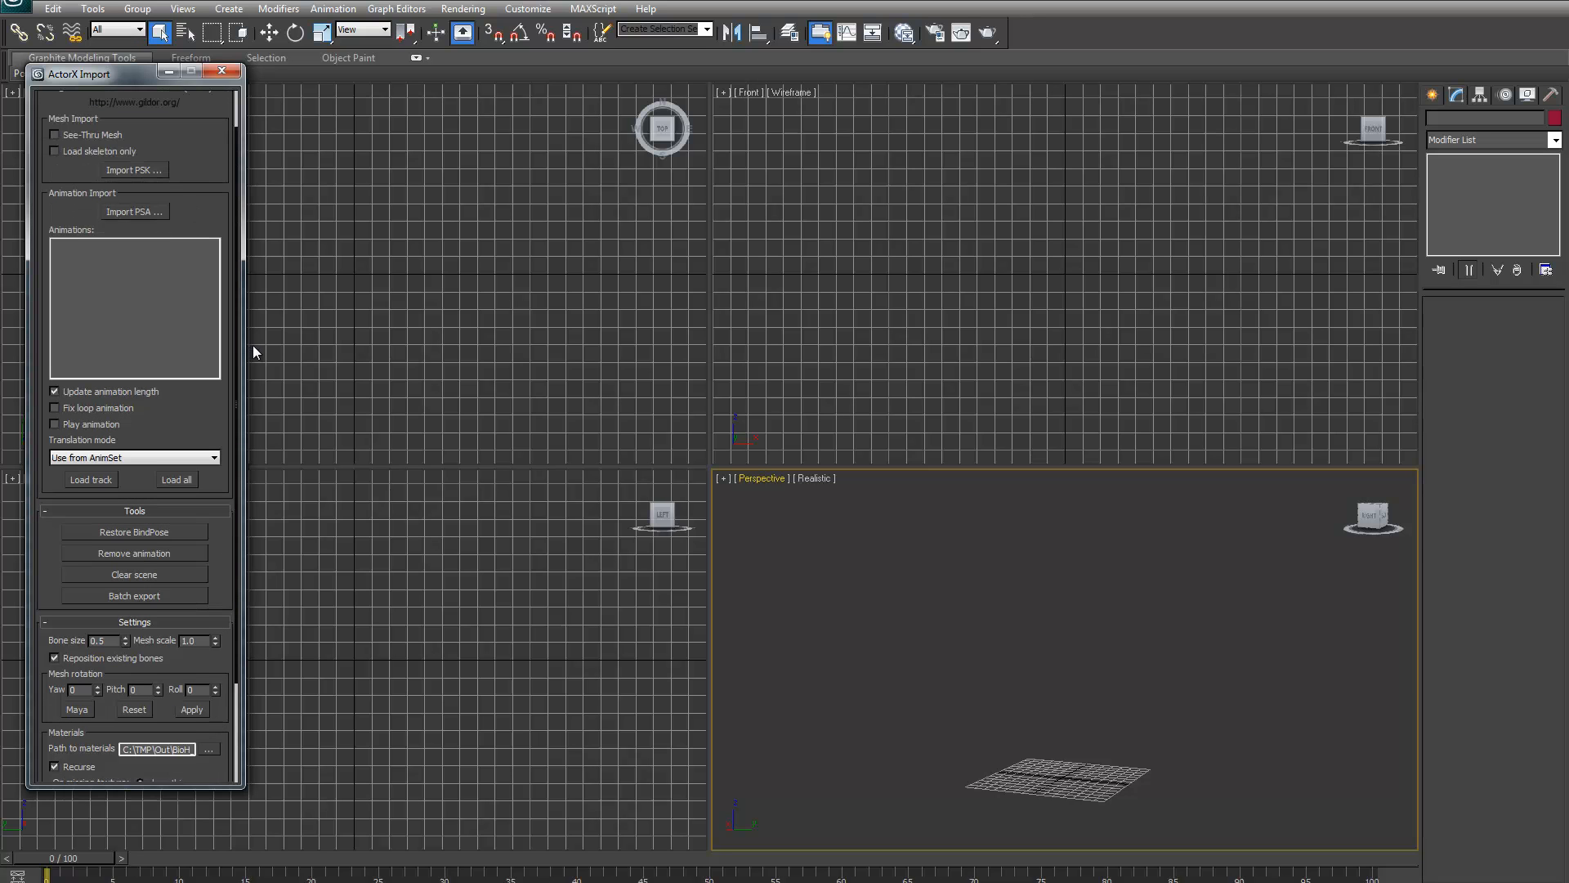
scroll(237, 331, "down", 2)
scroll(235, 335, "down", 1)
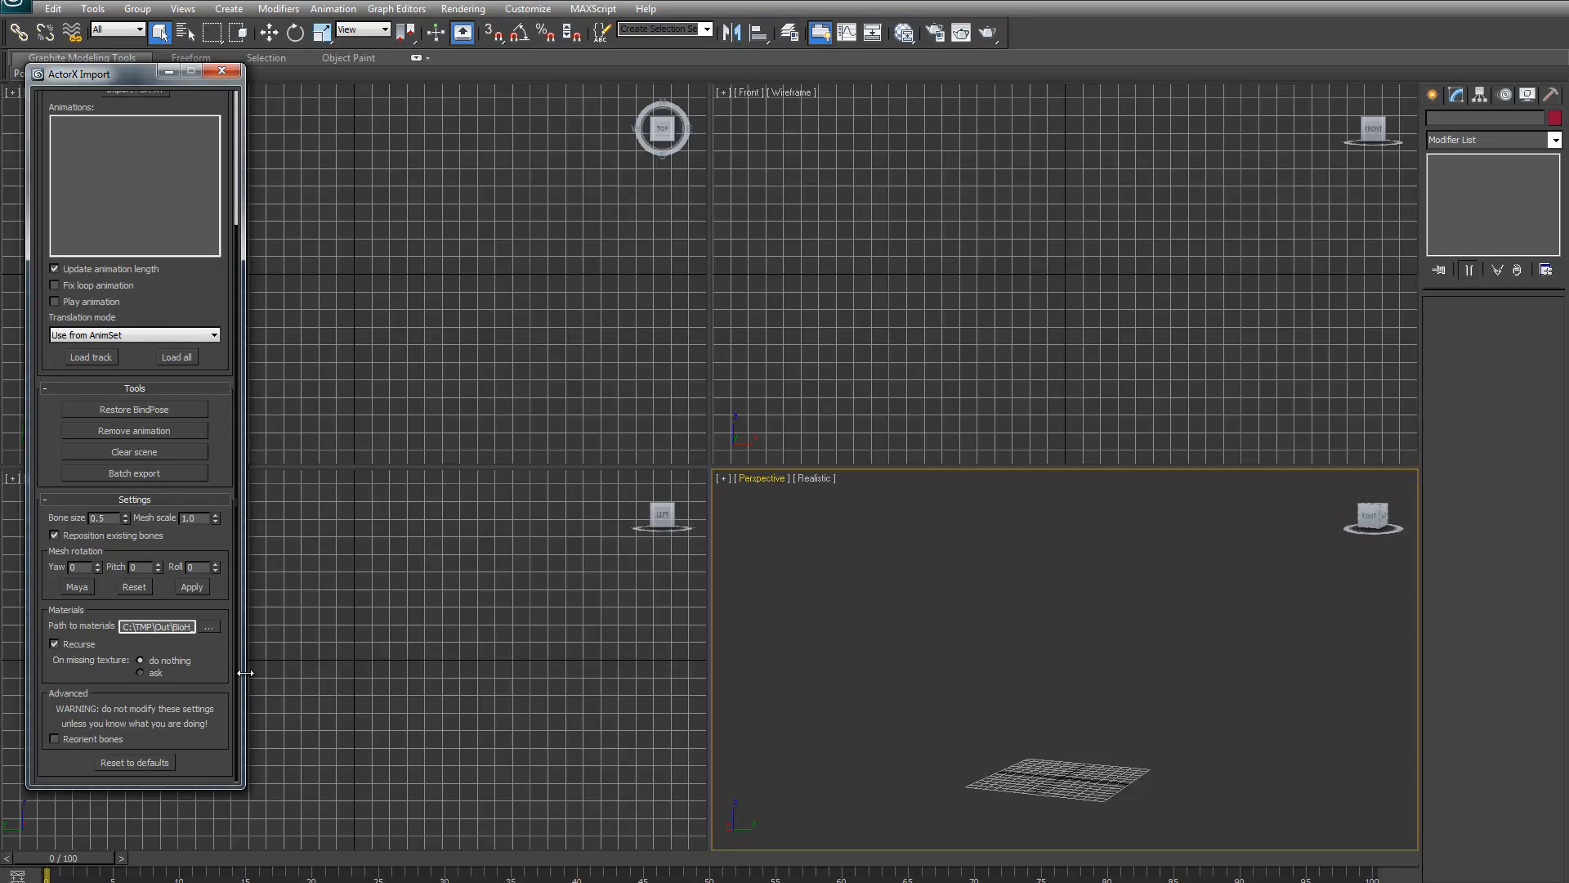
Set the importer's path to materials to the BioH_END_Tali_01 folder in C:\TMP\Out
left_click(212, 625)
left_click_drag(919, 433, 918, 477)
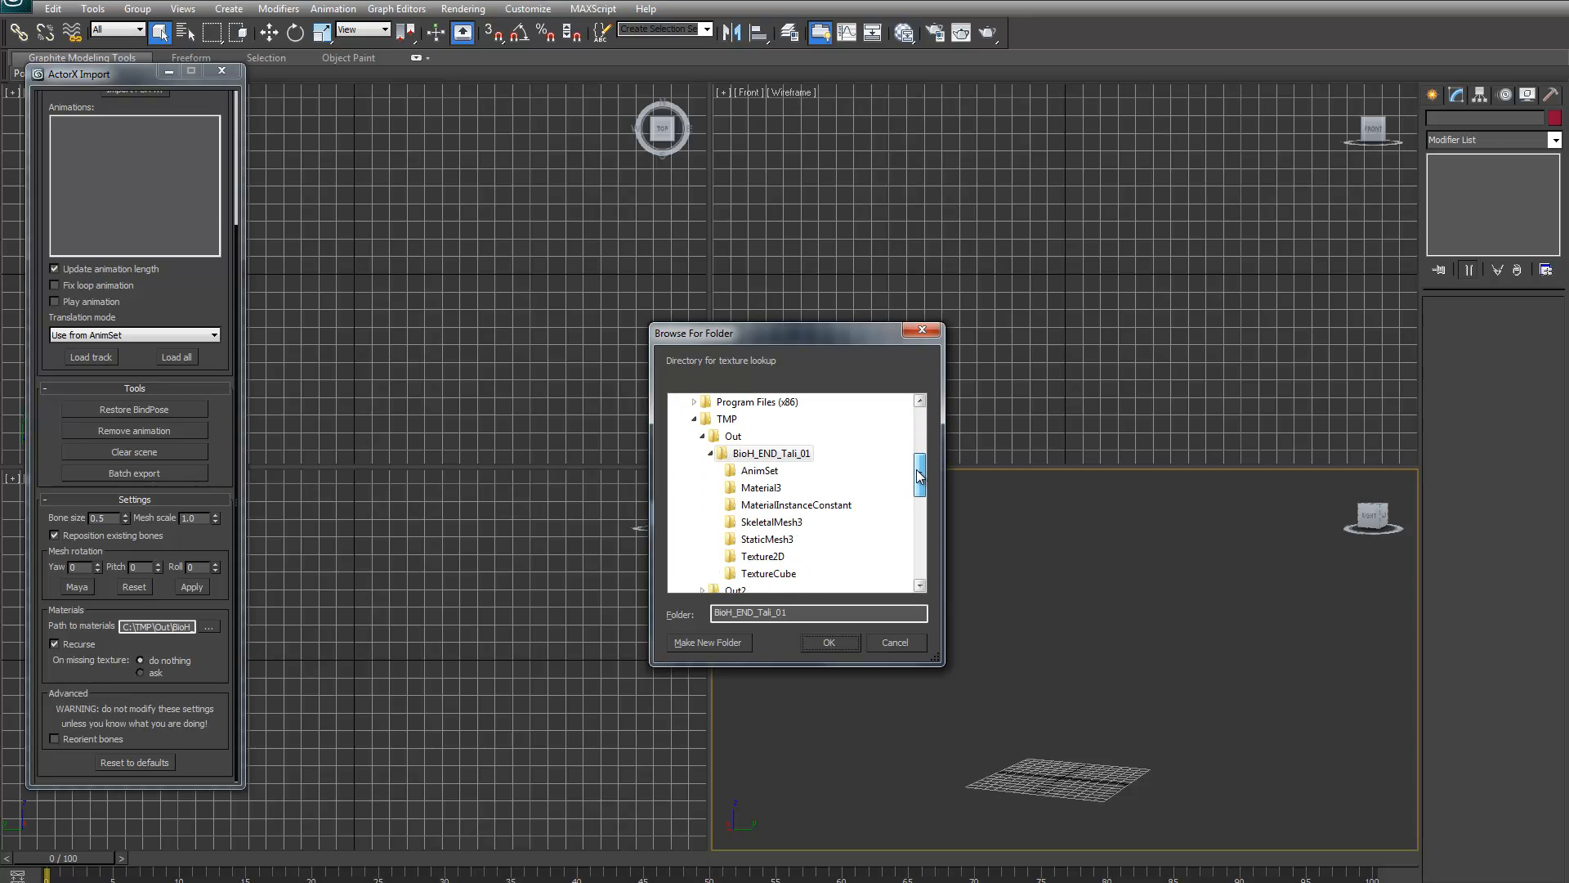
mouse_move(919, 477)
left_mouse_down()
mouse_move(918, 459)
mouse_move(916, 500)
mouse_move(913, 482)
left_mouse_up()
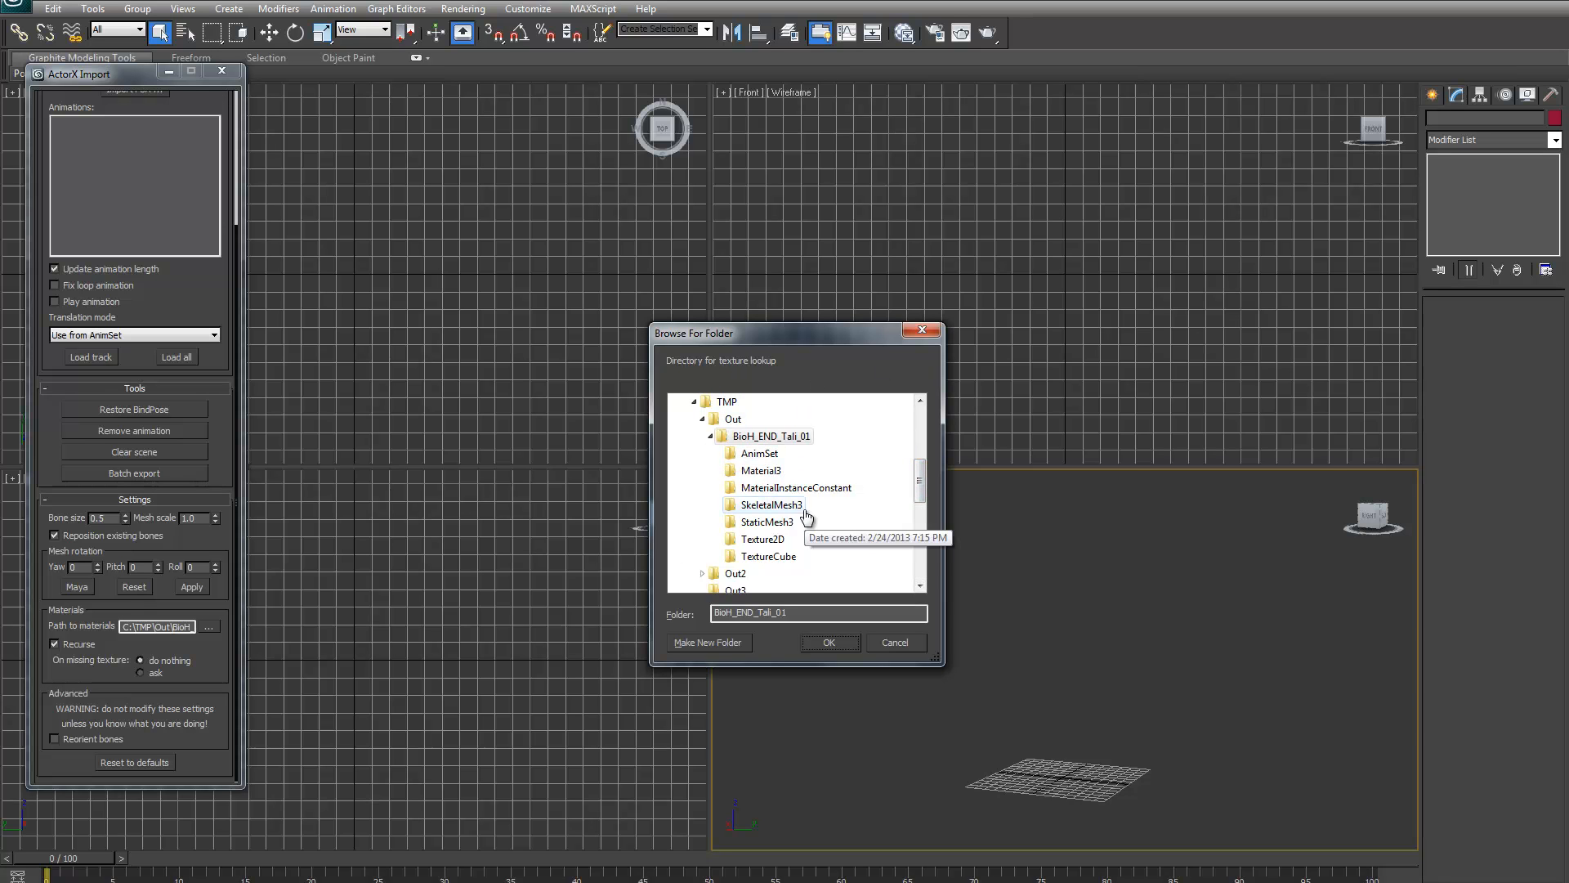
left_click(829, 643)
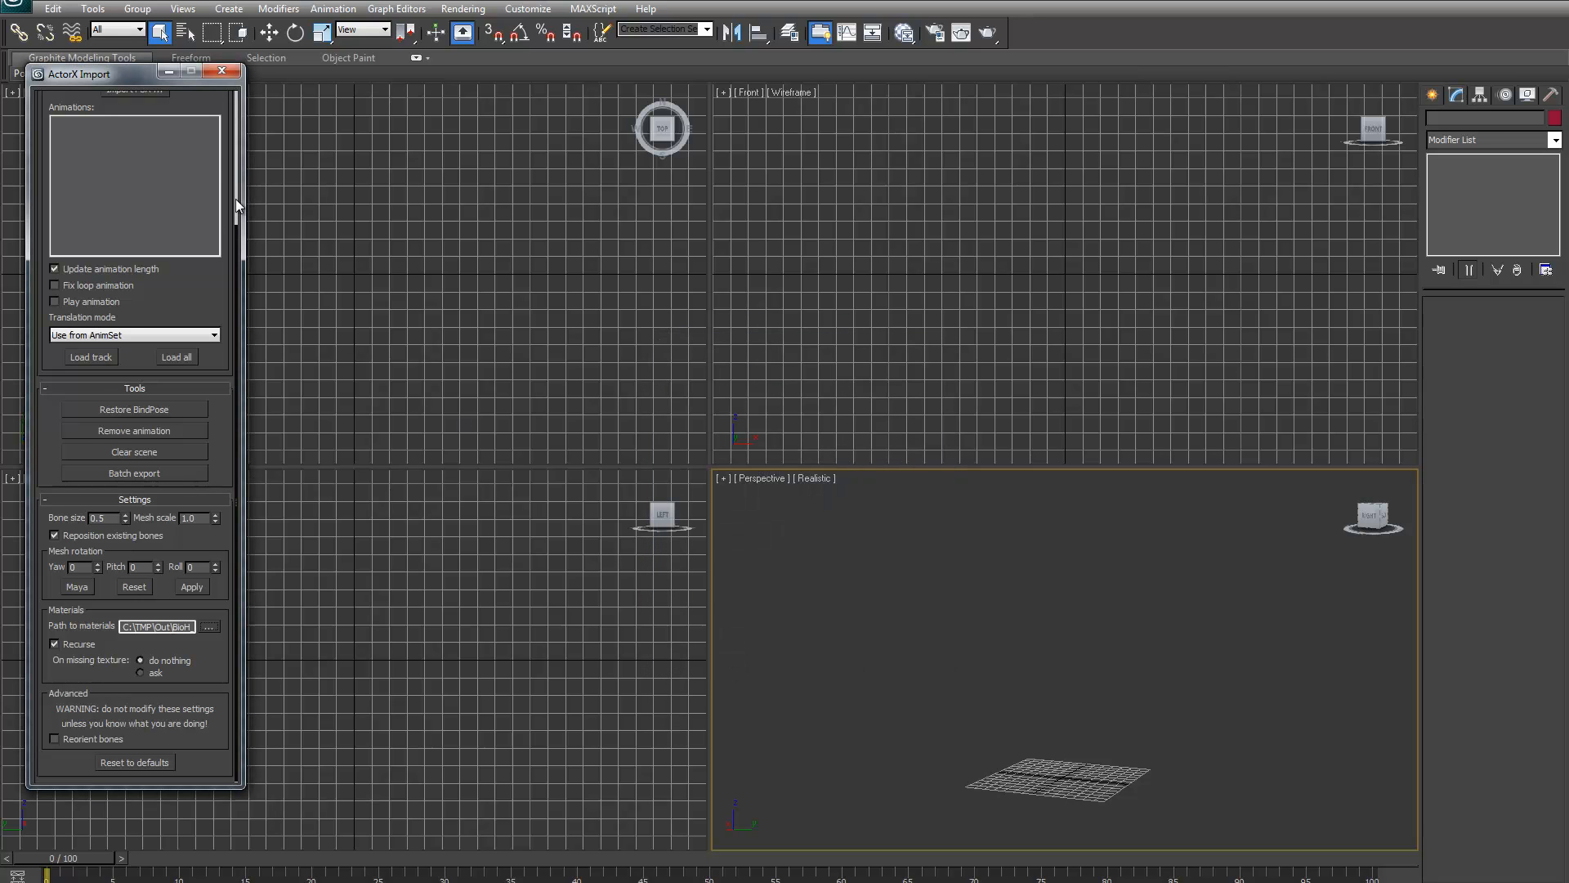
Start a PSK import and browse from C:\TMP through Out\BioH_END_Tali_01\SkeletalMesh3 to QRN_TLI_LGTa_MDL.psk
left_click_drag(234, 194, 239, 129)
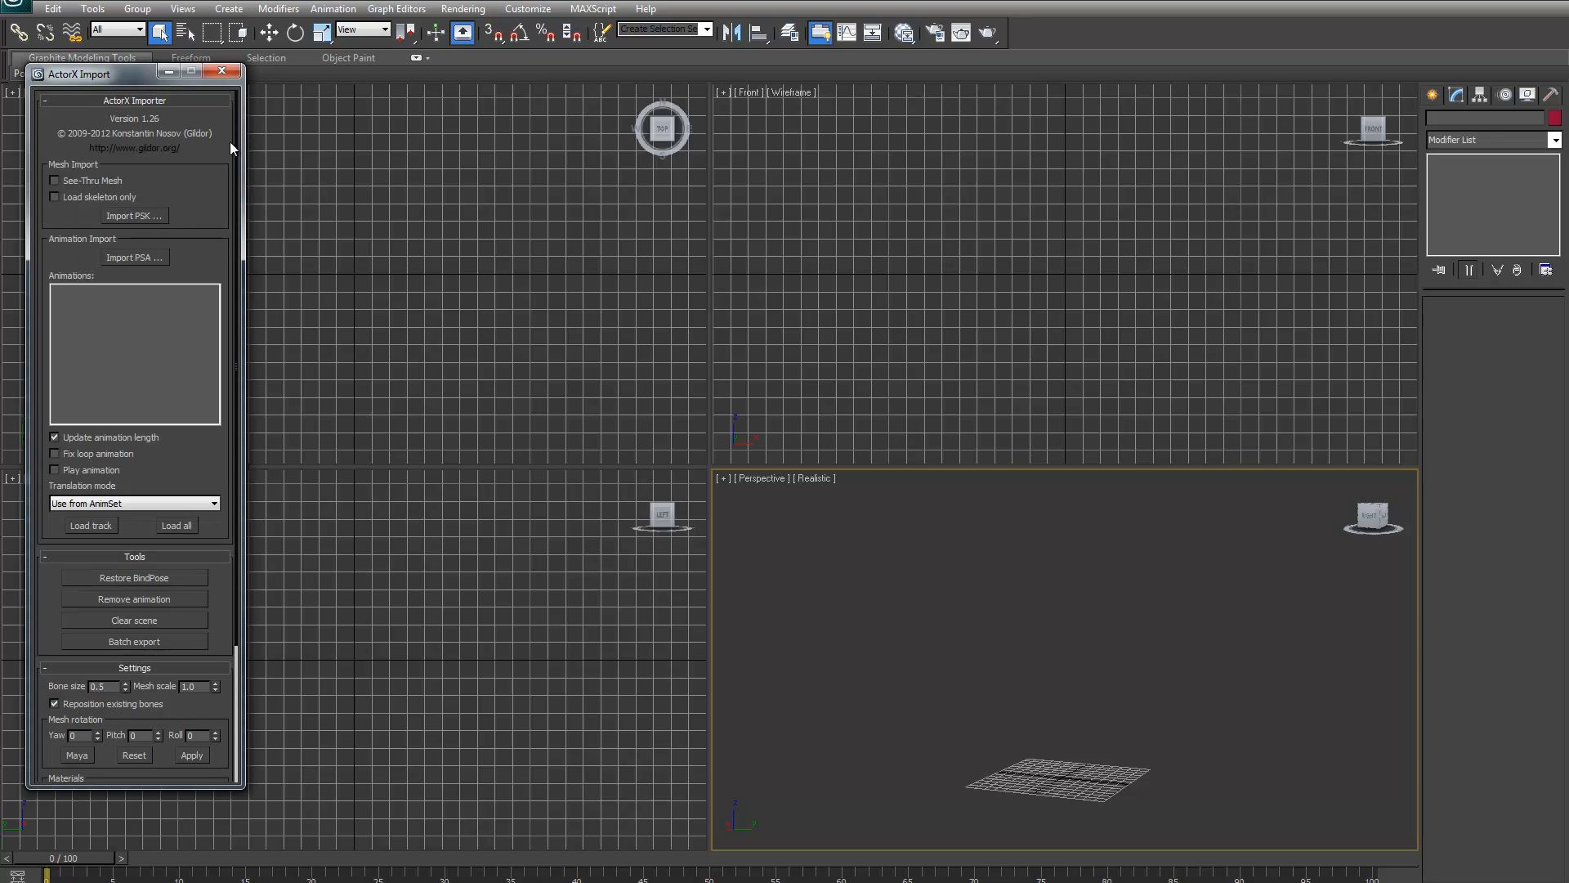
left_click(157, 214)
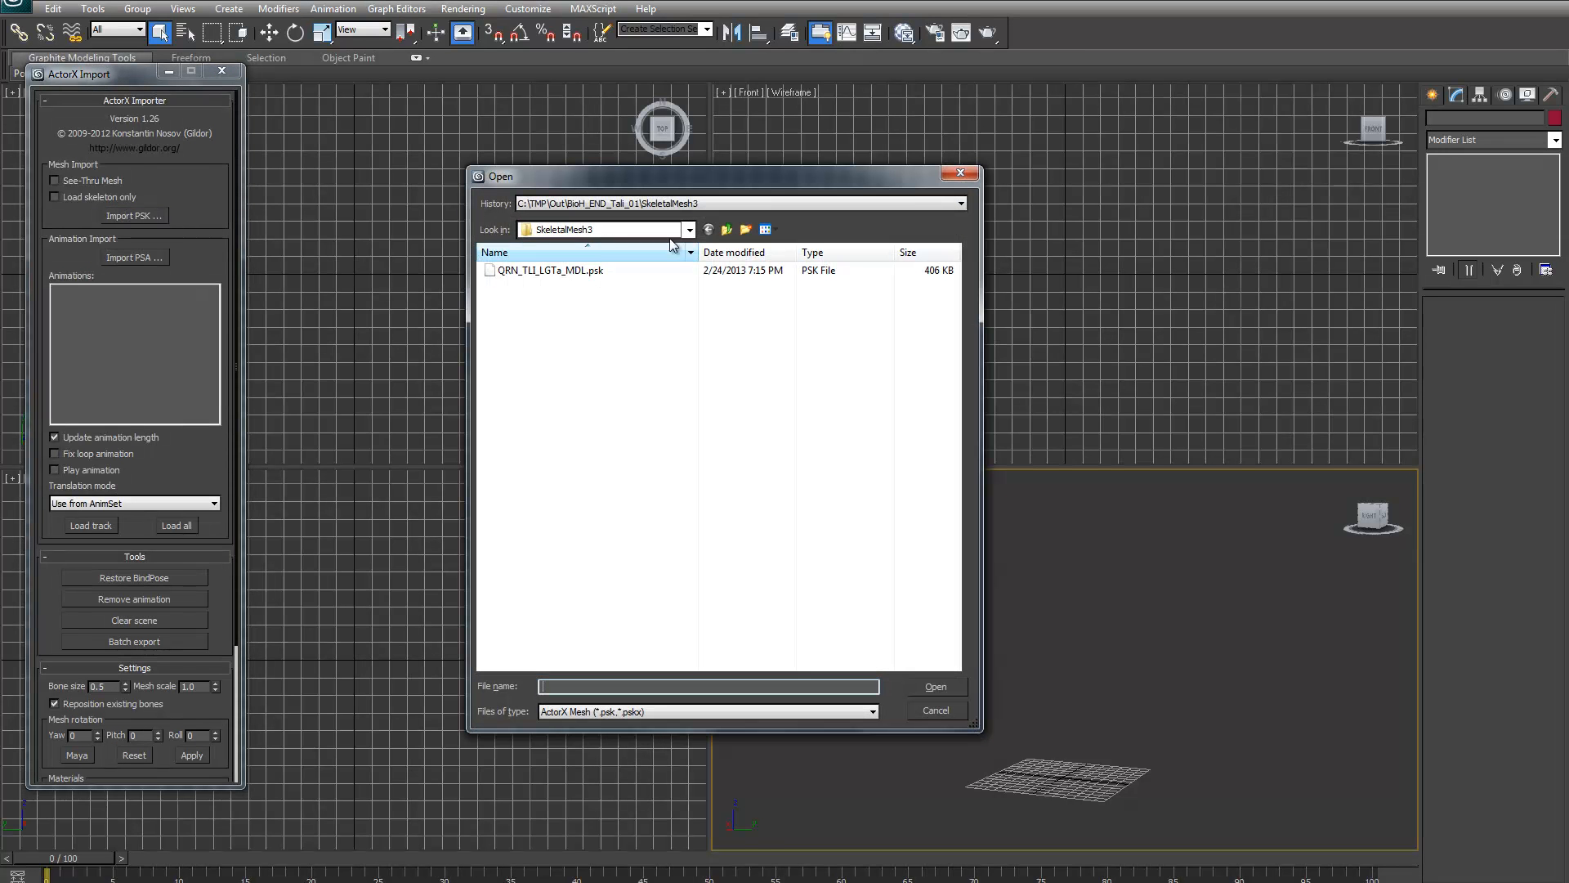
left_click(728, 229)
left_click(727, 229)
left_click(727, 230)
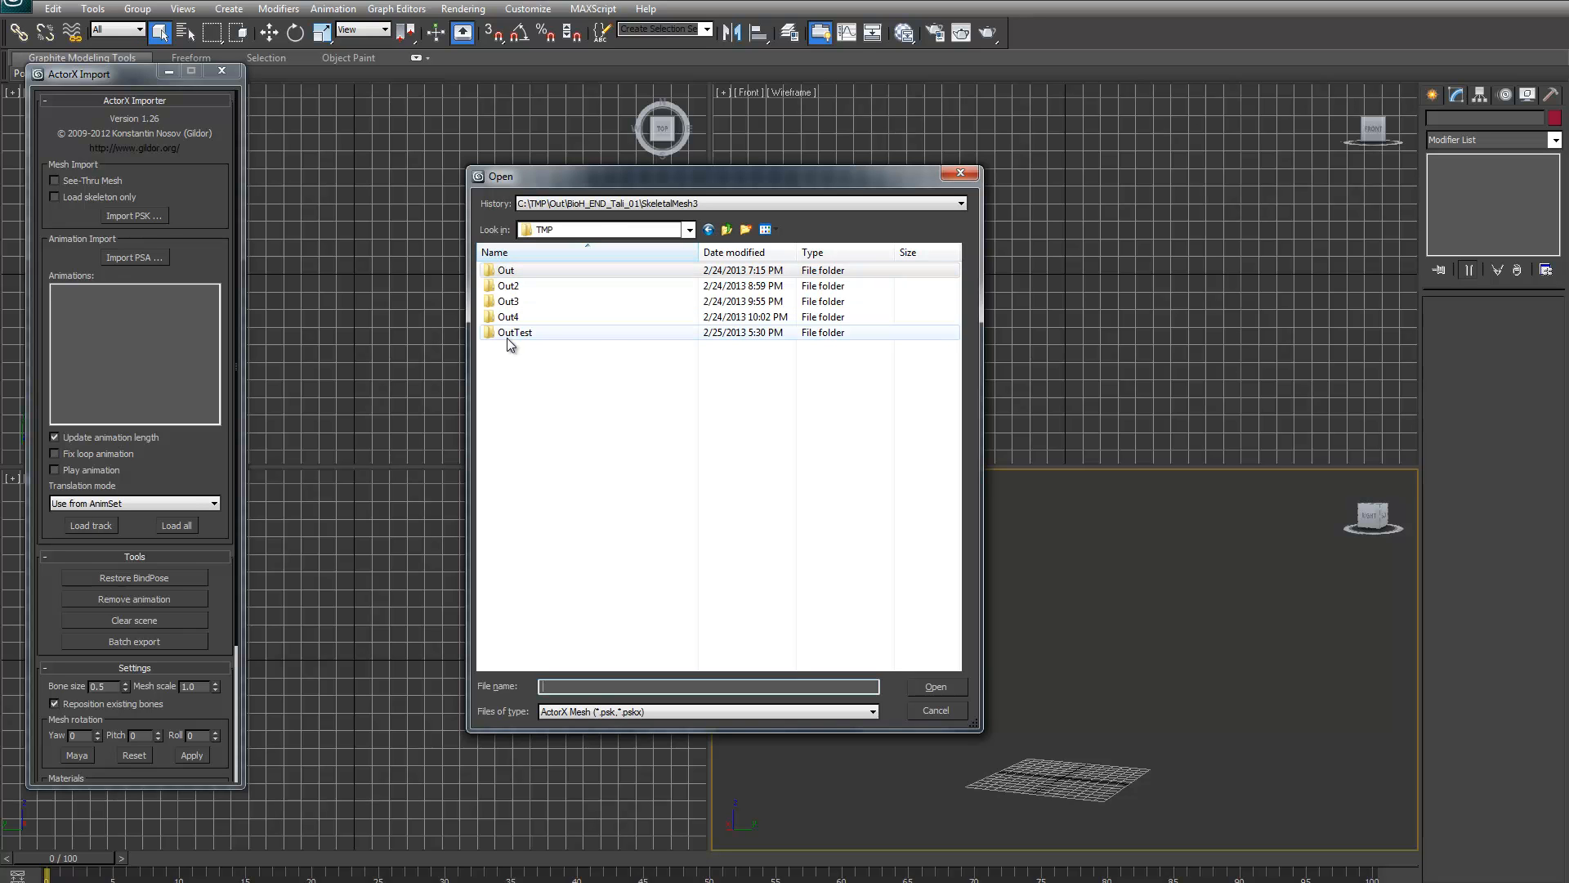
double_click(507, 271)
double_click(511, 270)
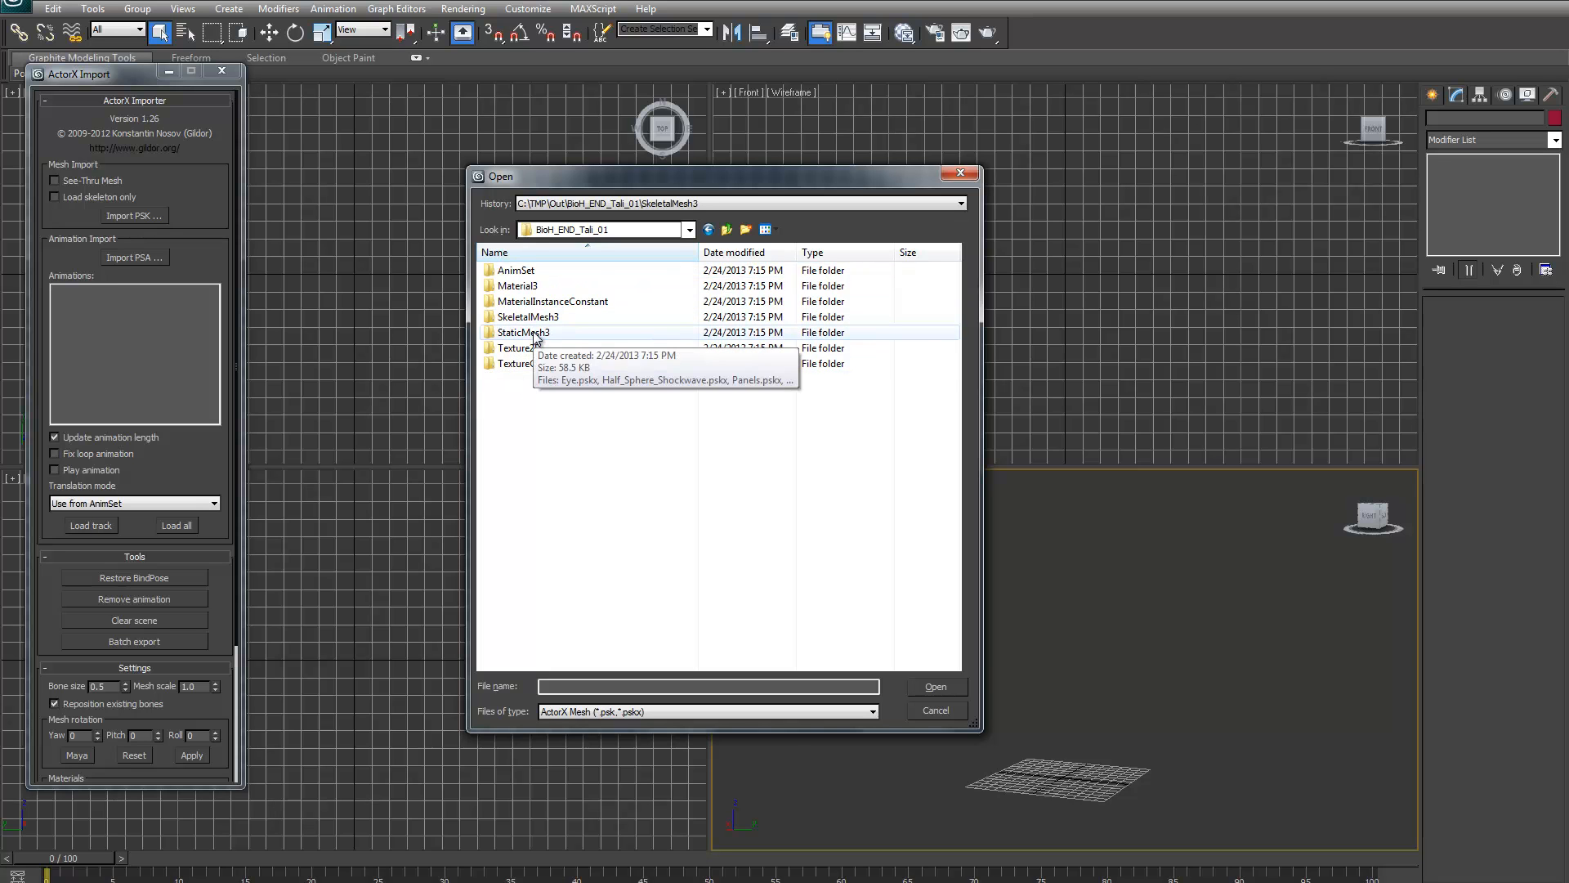
double_click(539, 317)
left_click(541, 276)
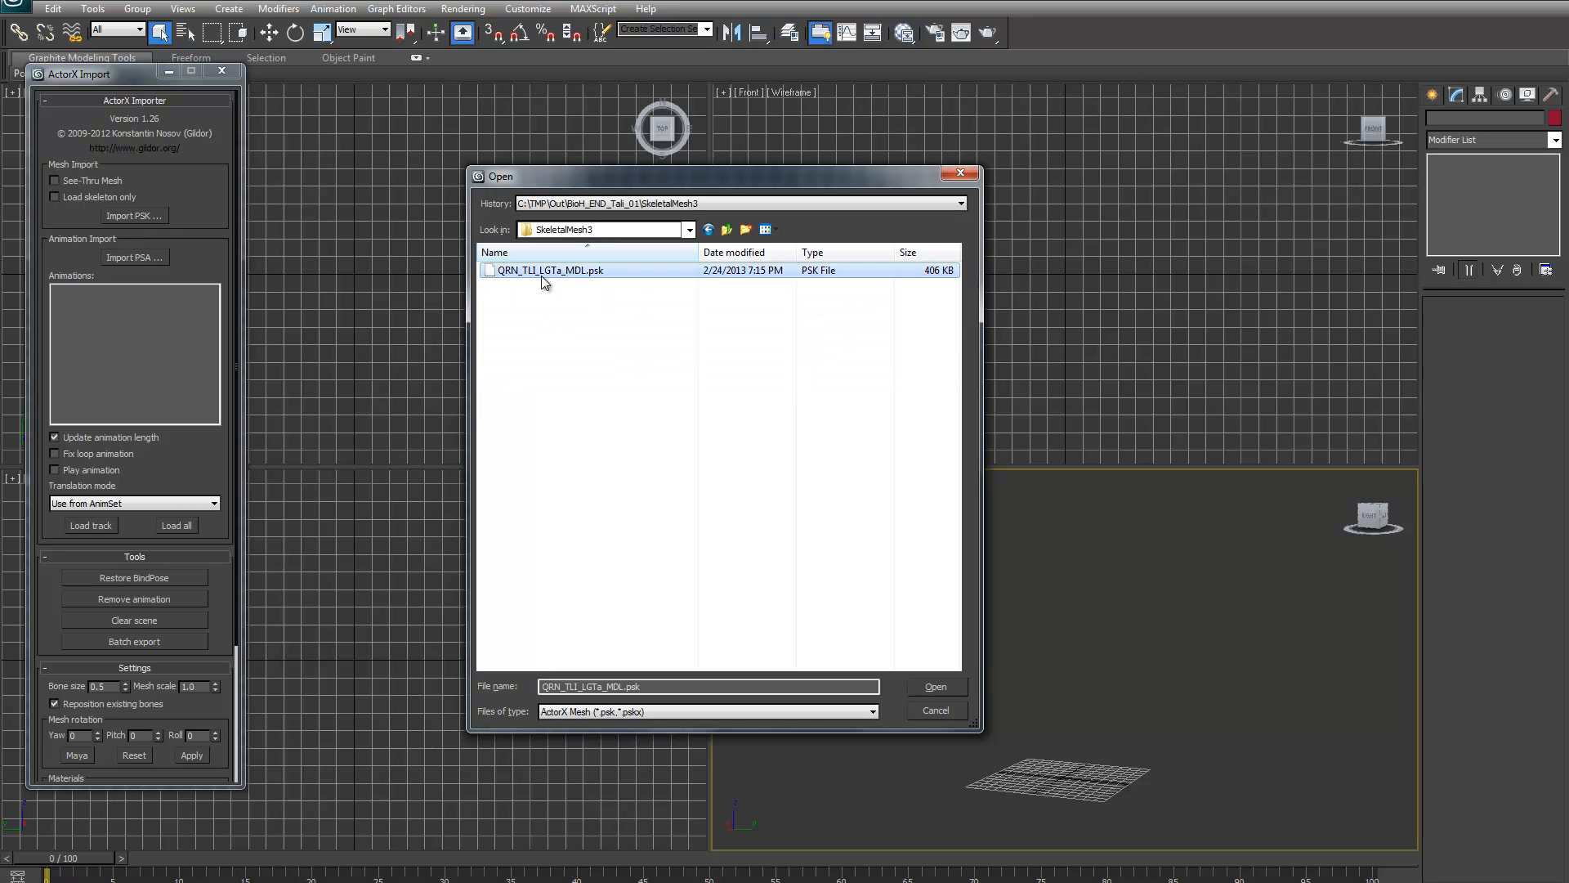
Reopen the SkeletalMesh3 folder of BioH_END_Tali_01 and import QRN_TLI_LGTa_MDL.psk
left_click(723, 232)
left_click(723, 233)
double_click(570, 270)
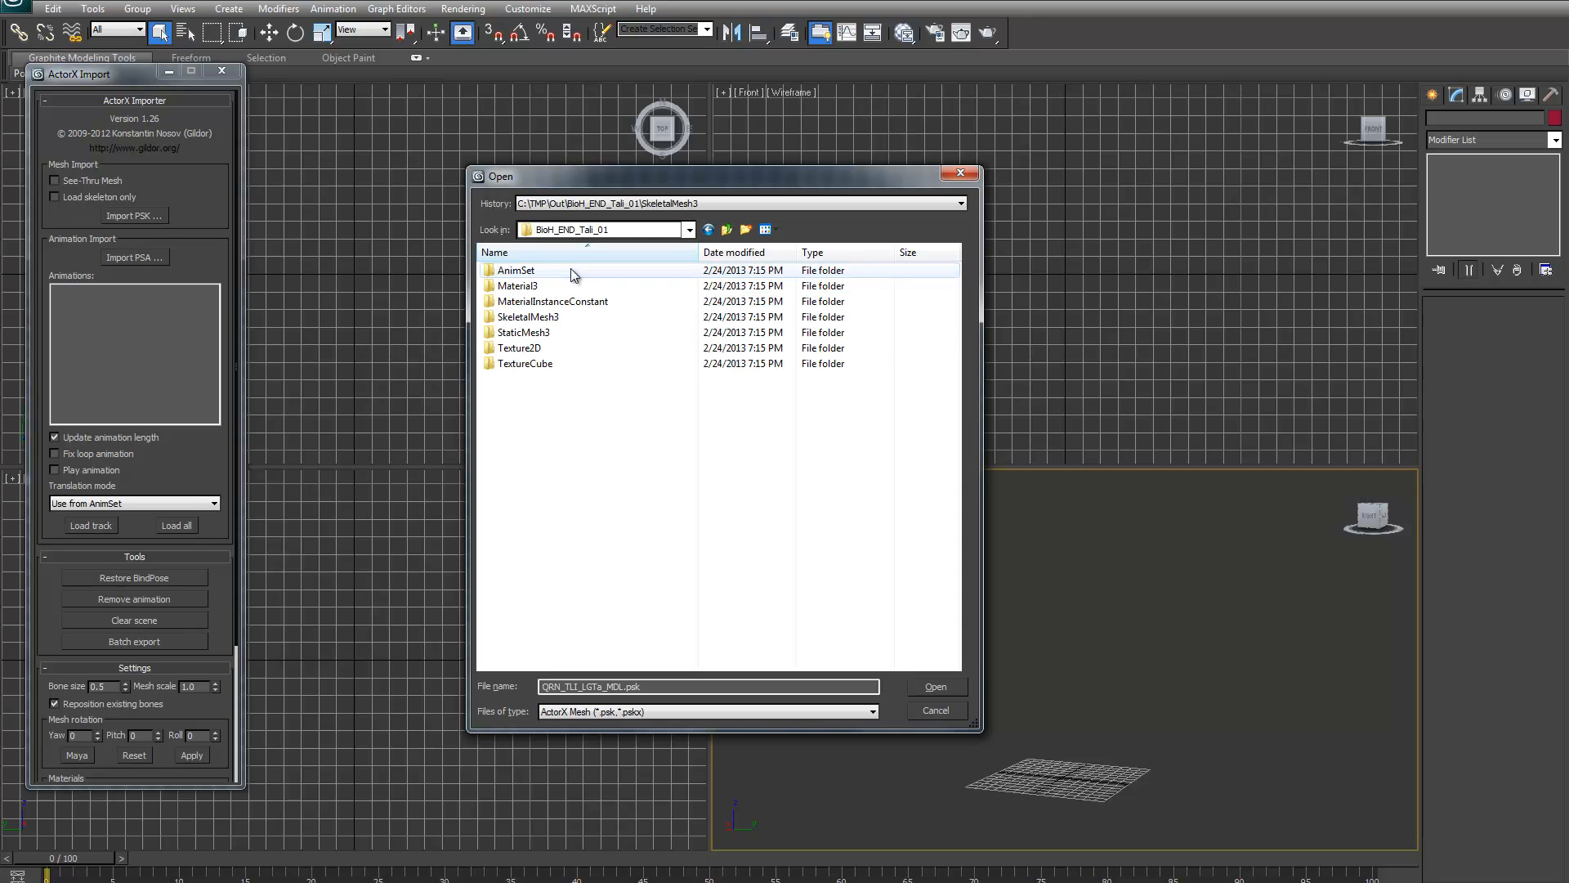
double_click(552, 319)
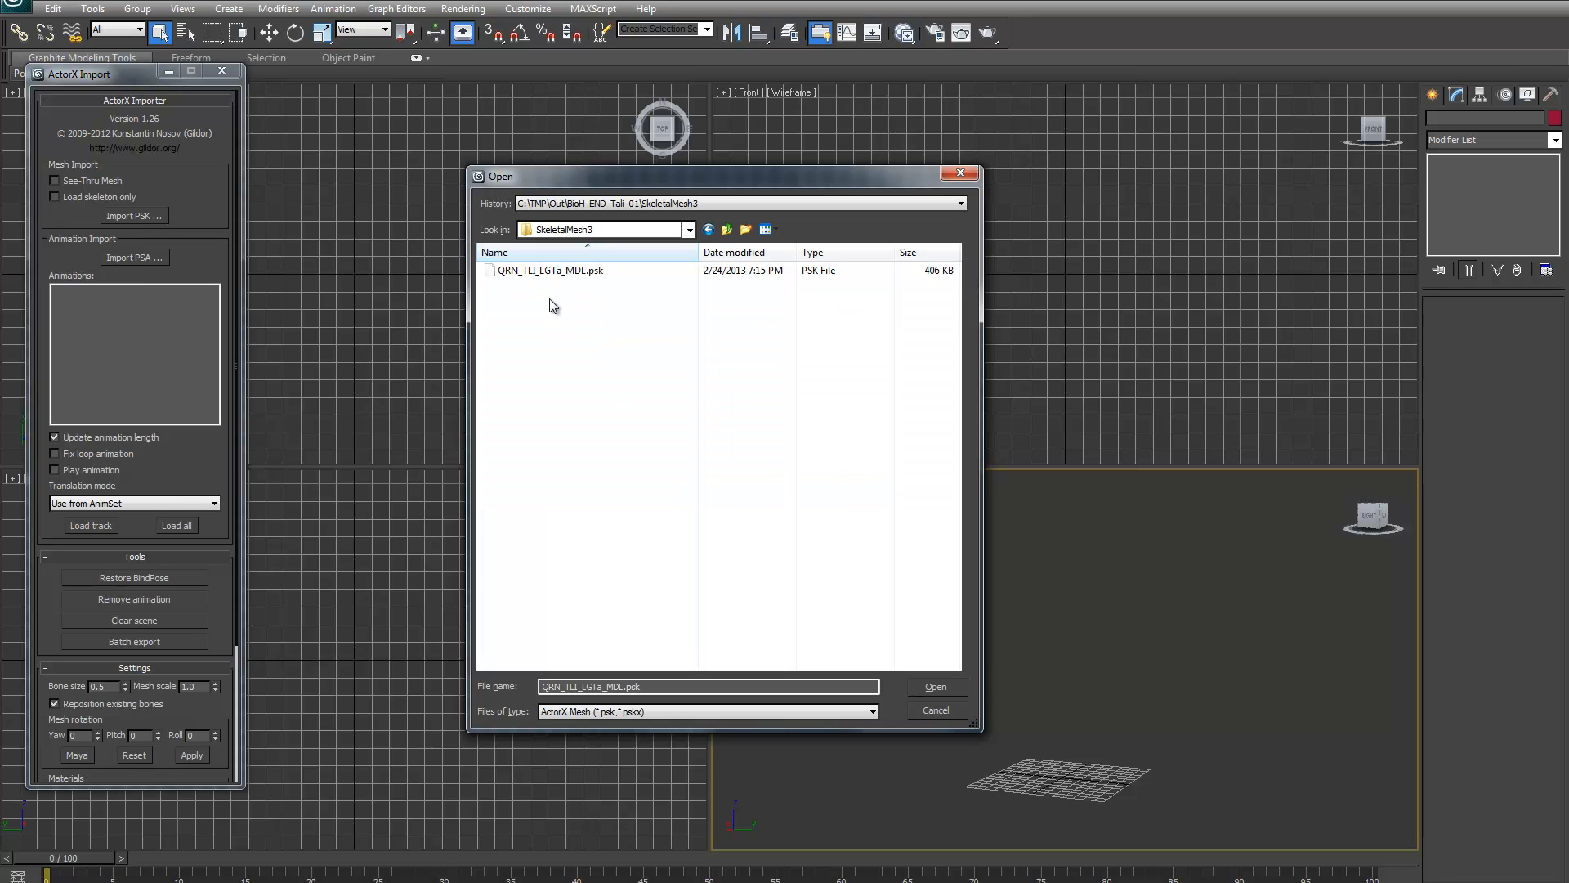
left_click(553, 273)
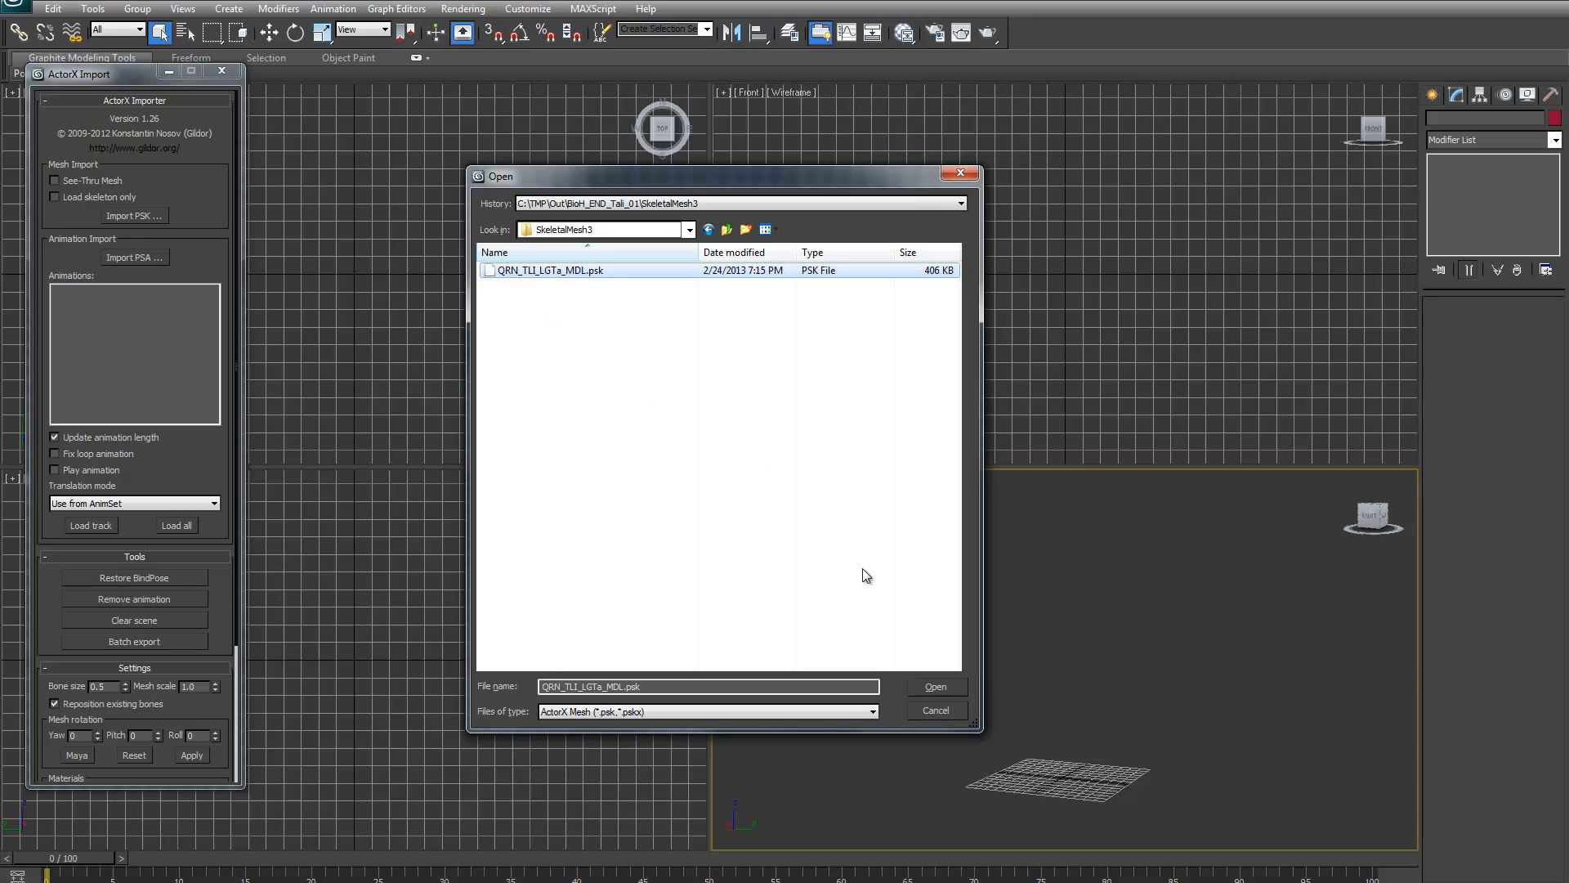
left_click(940, 689)
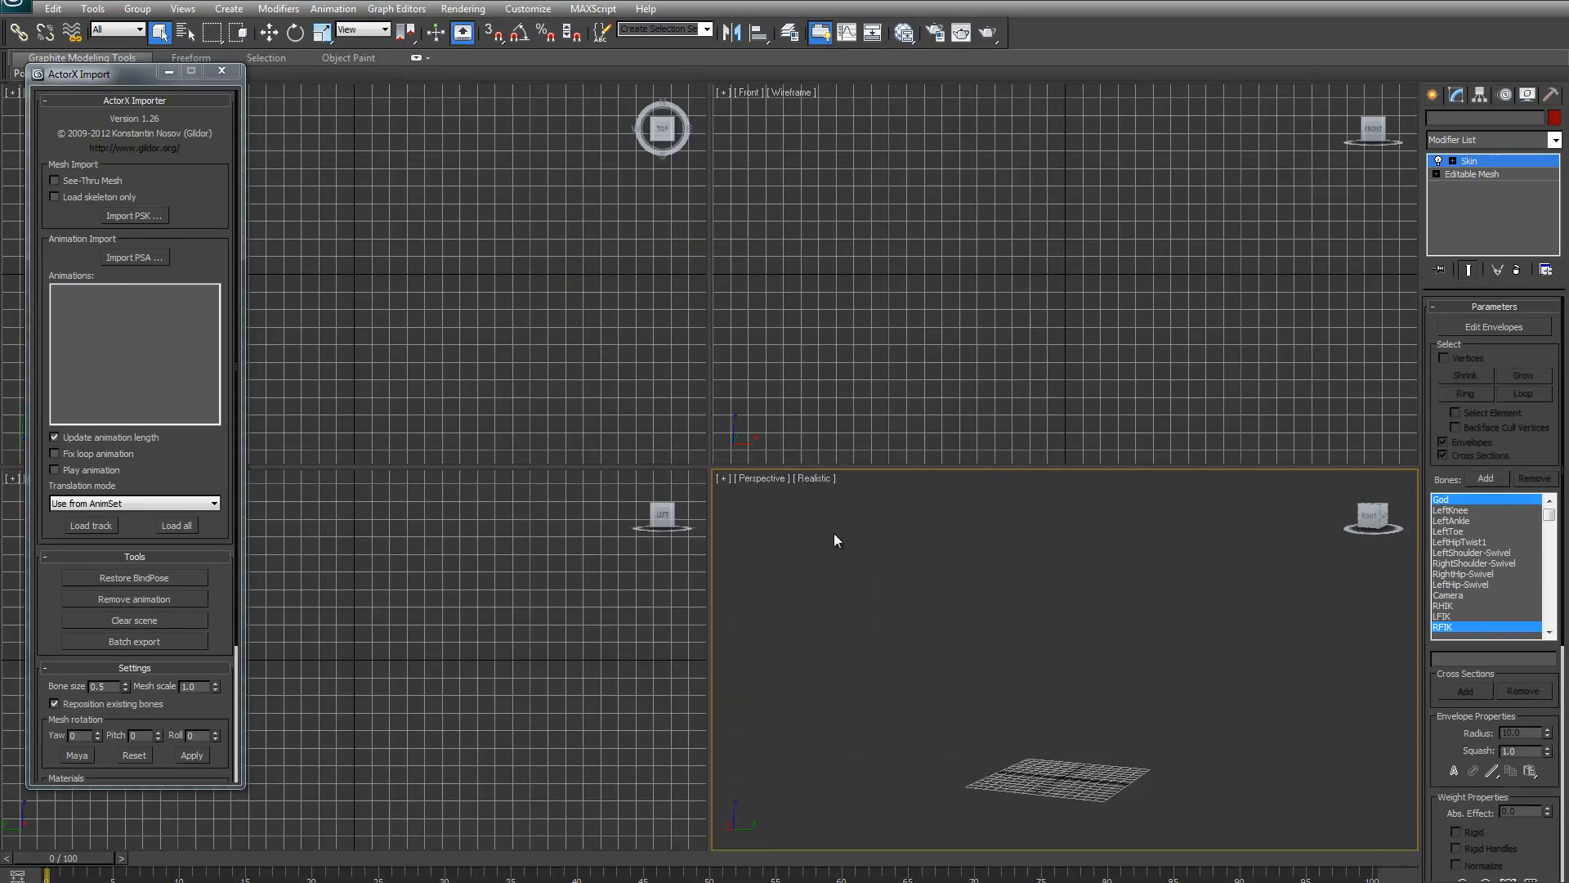
Deselect the imported character and inspect its textured model in the Perspective view
left_click(1152, 641)
scroll(1165, 644, "up", 6)
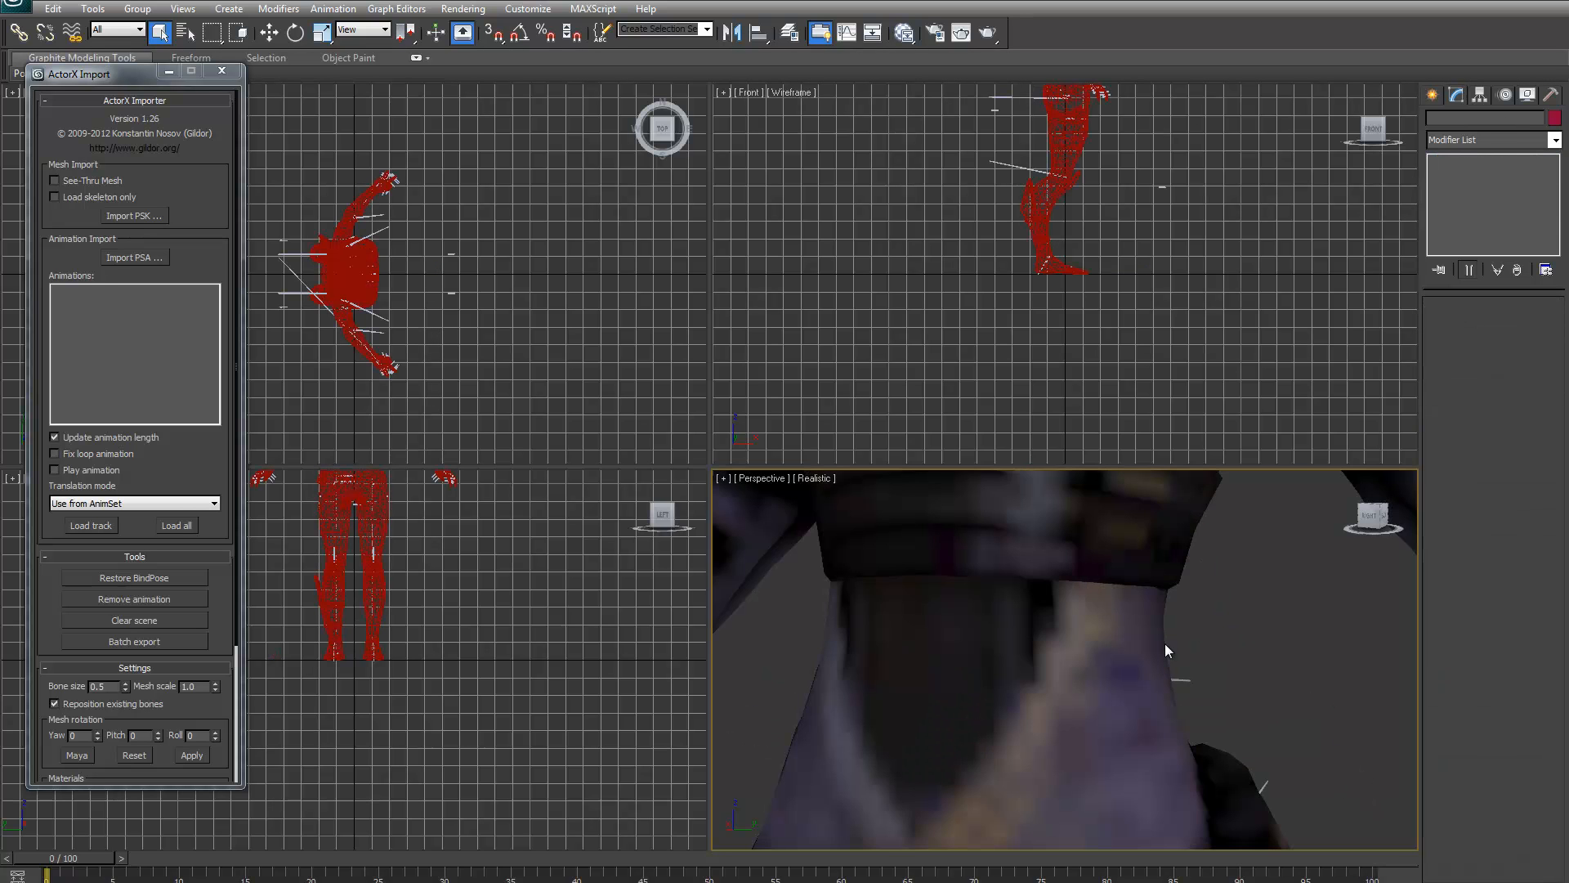
scroll(1165, 644, "down", 3)
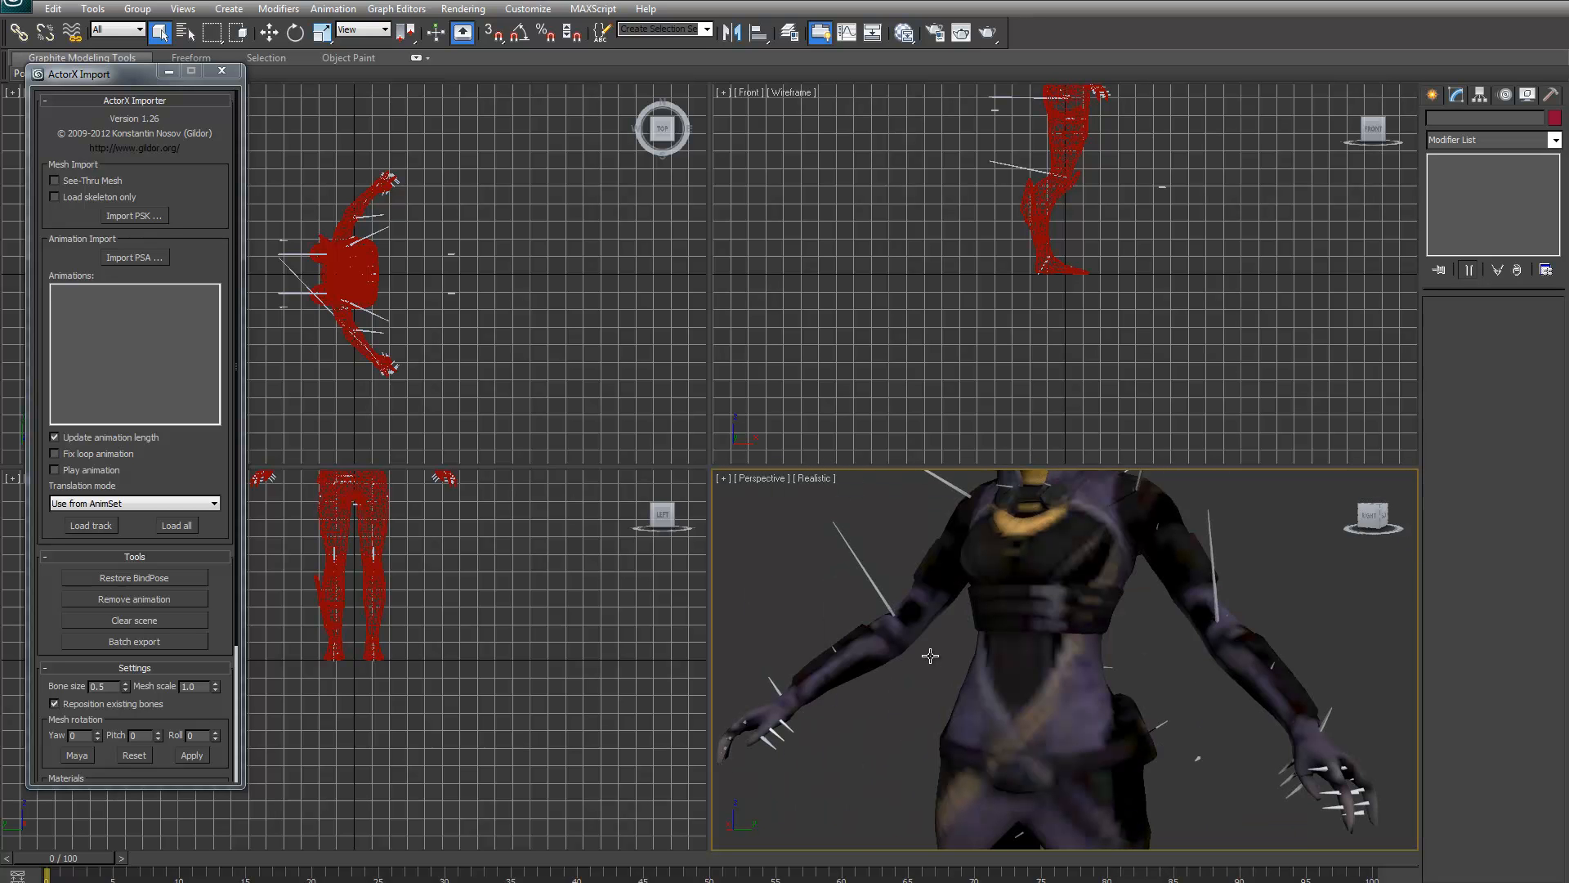
scroll(931, 656, "down", 5)
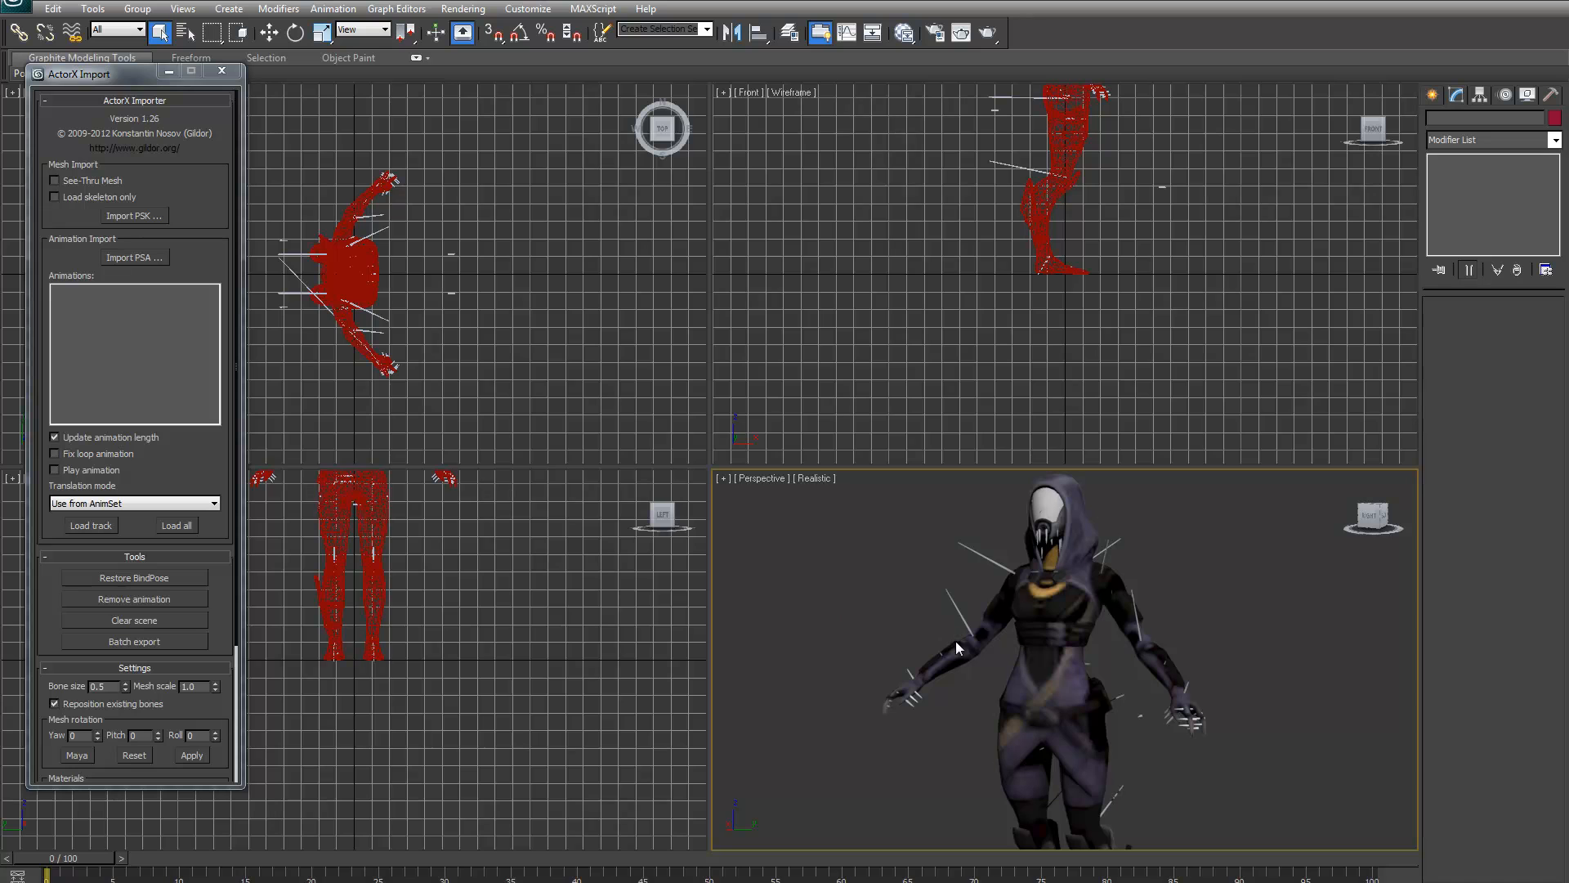
Select the character mesh and export it in Autodesk FBX format over the existing new_tali.FBX in the TMP folder
left_click(23, 5)
left_click(1058, 598)
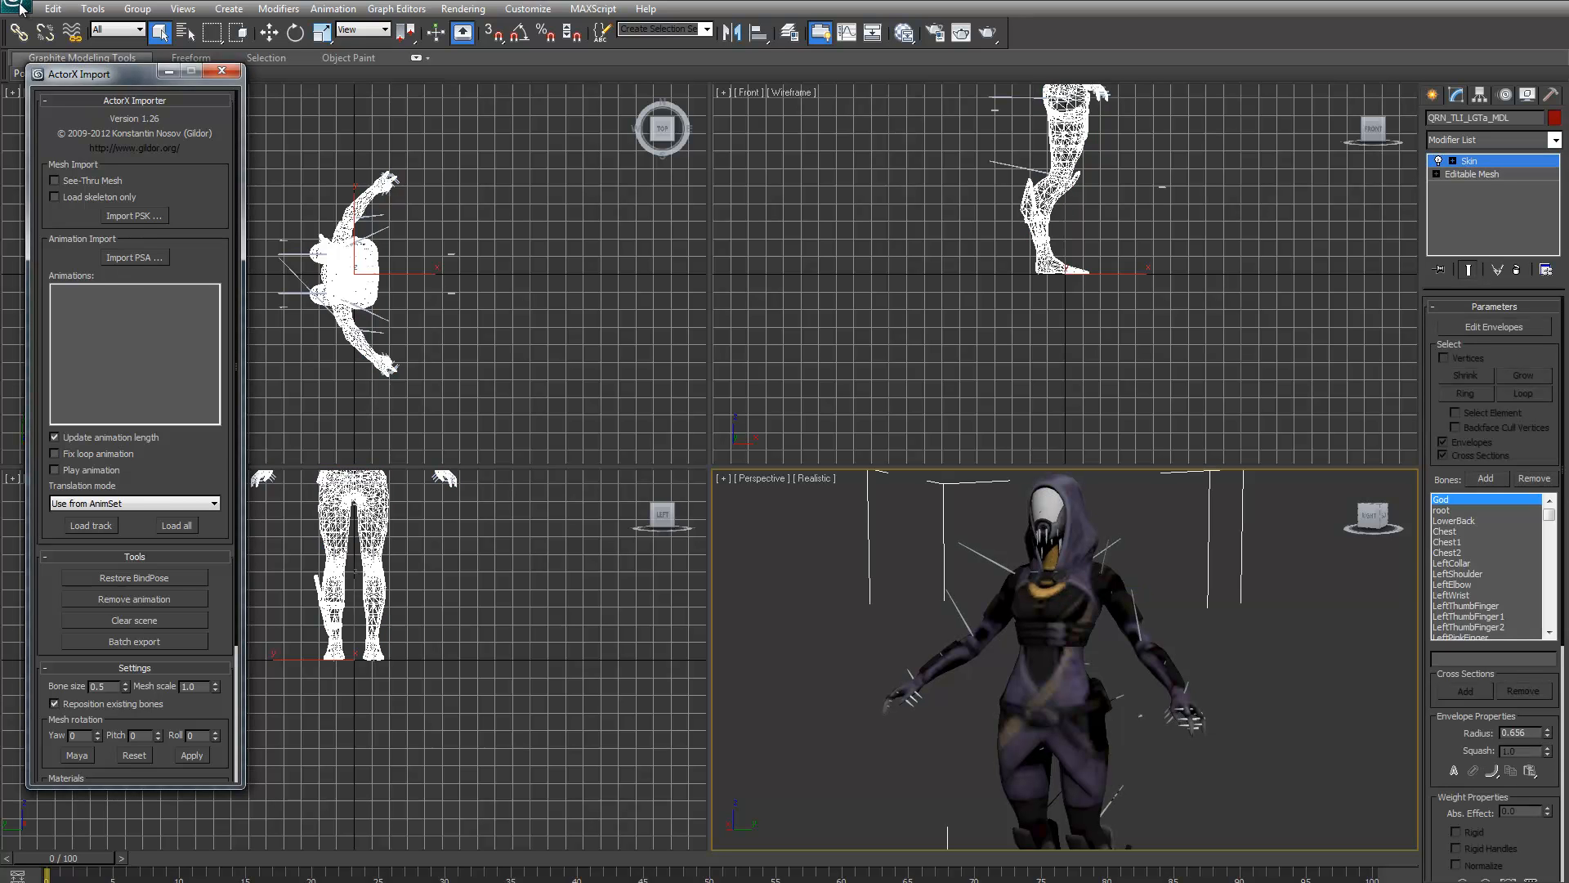
left_click(23, 6)
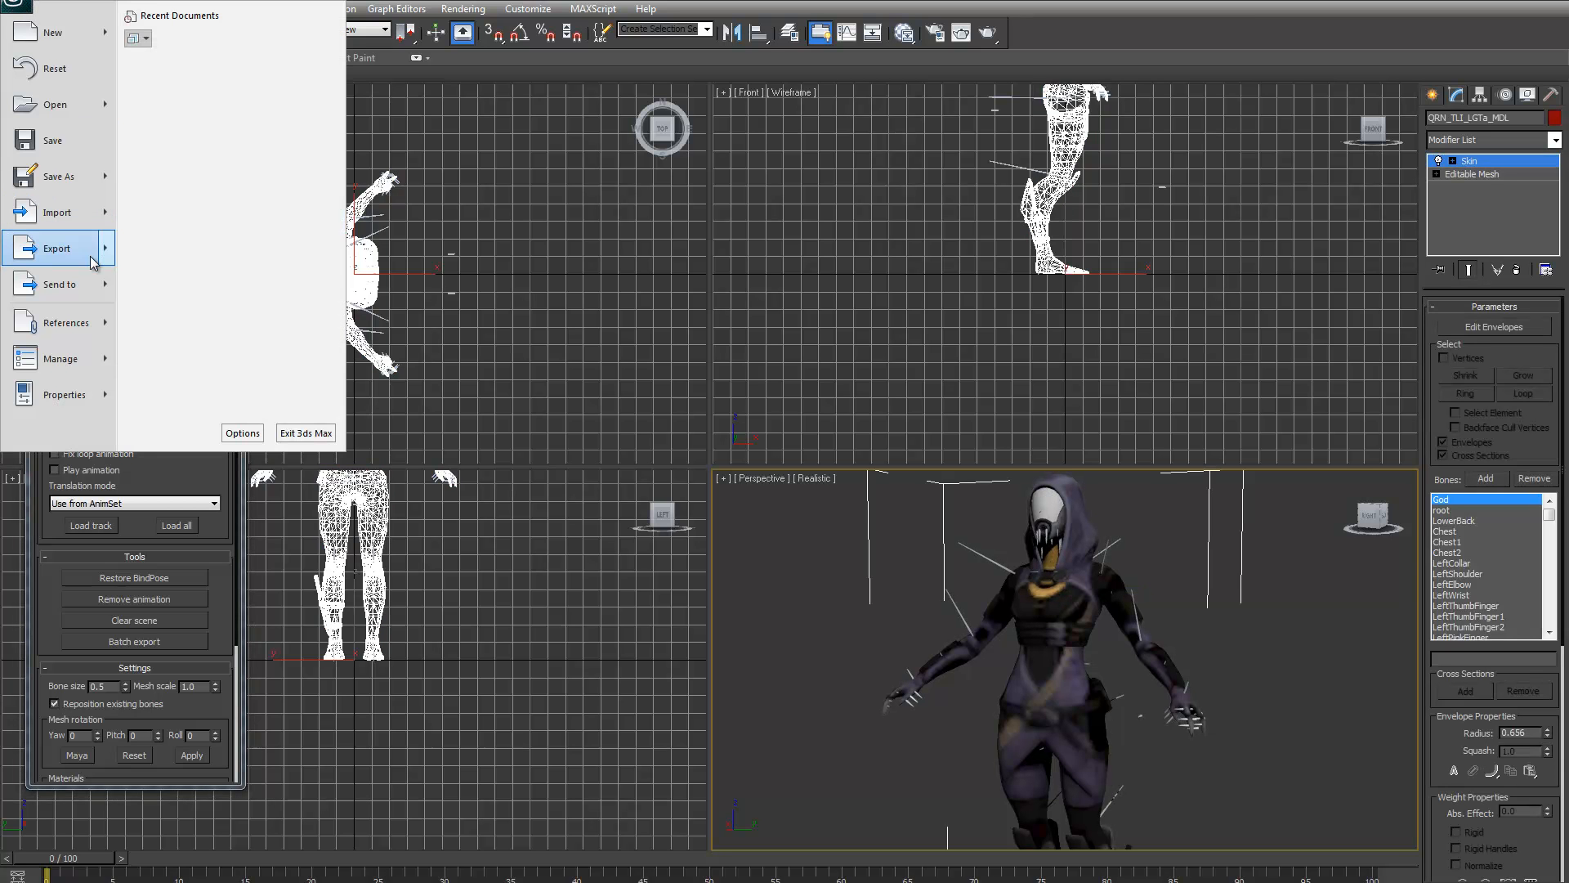
mouse_move(89, 247)
left_click(241, 121)
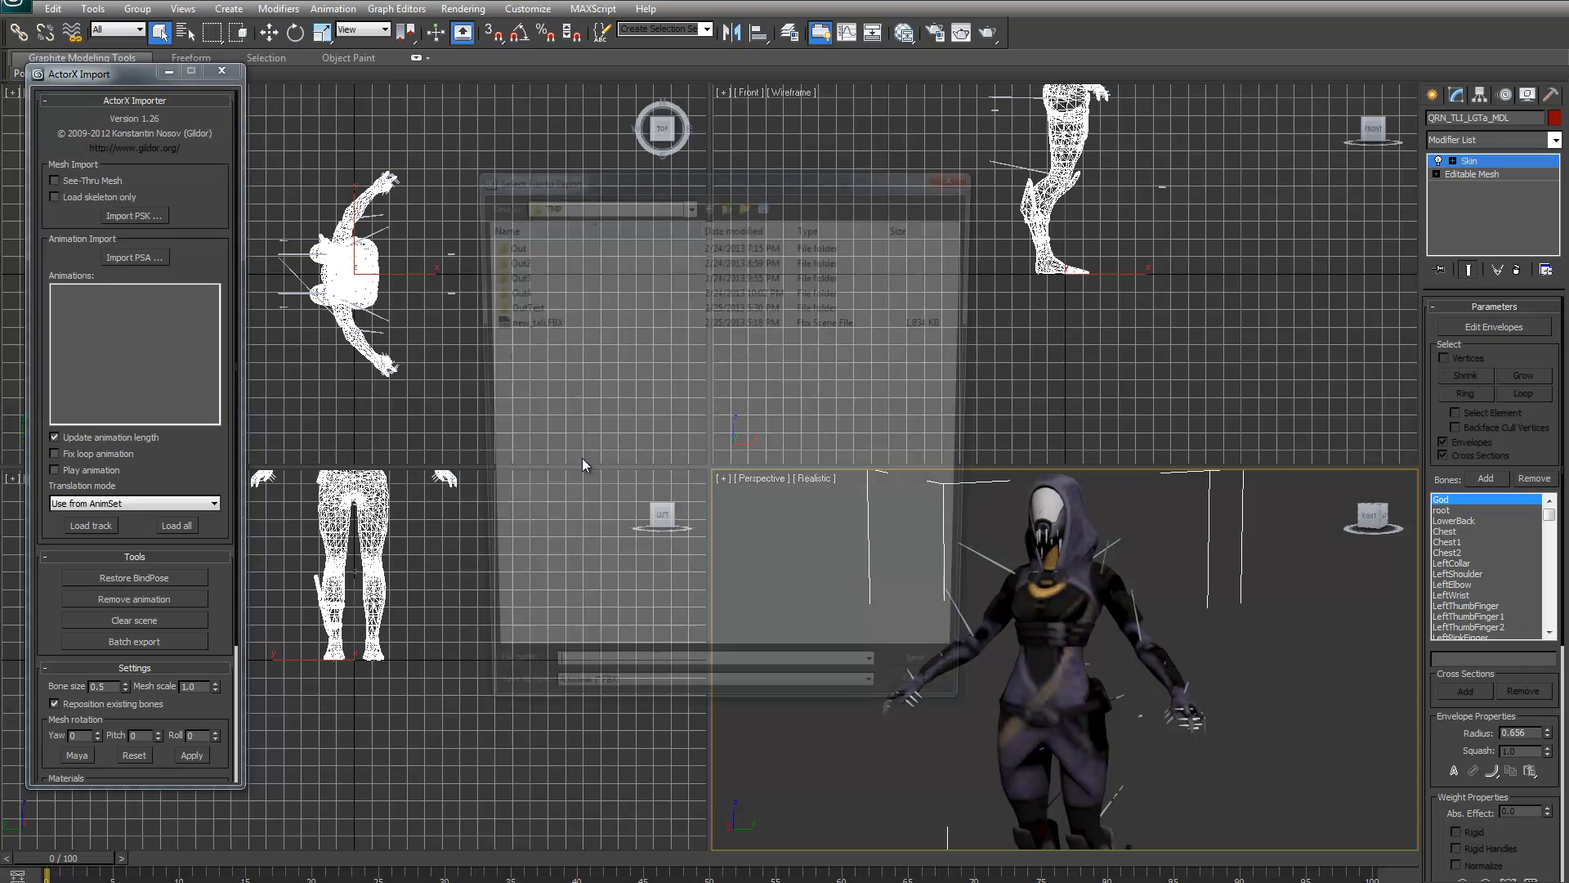
left_click(870, 713)
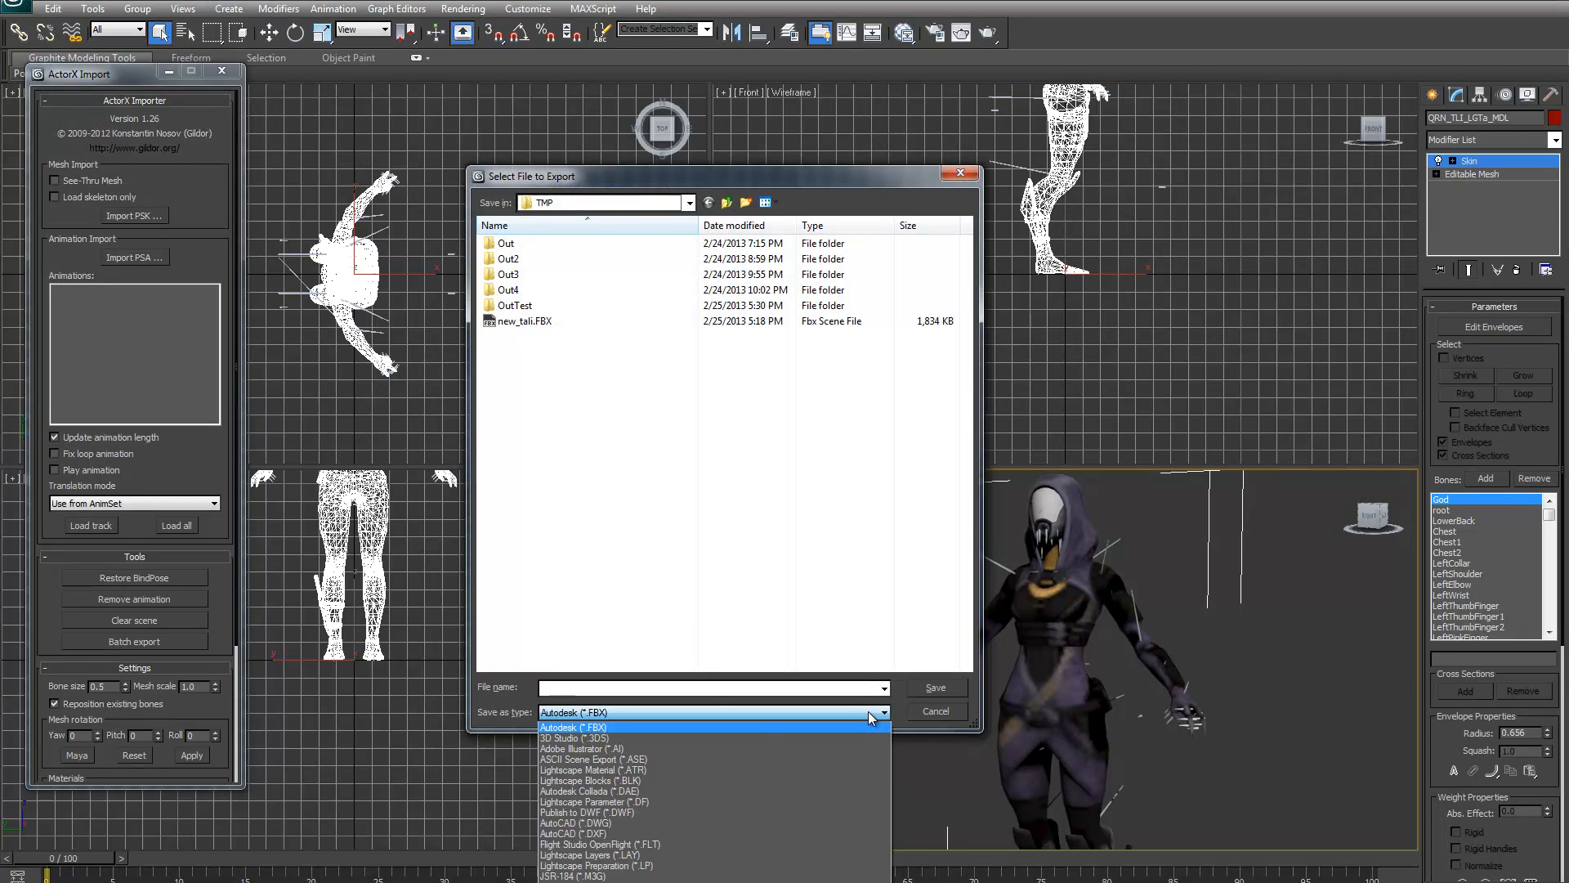
left_click(871, 714)
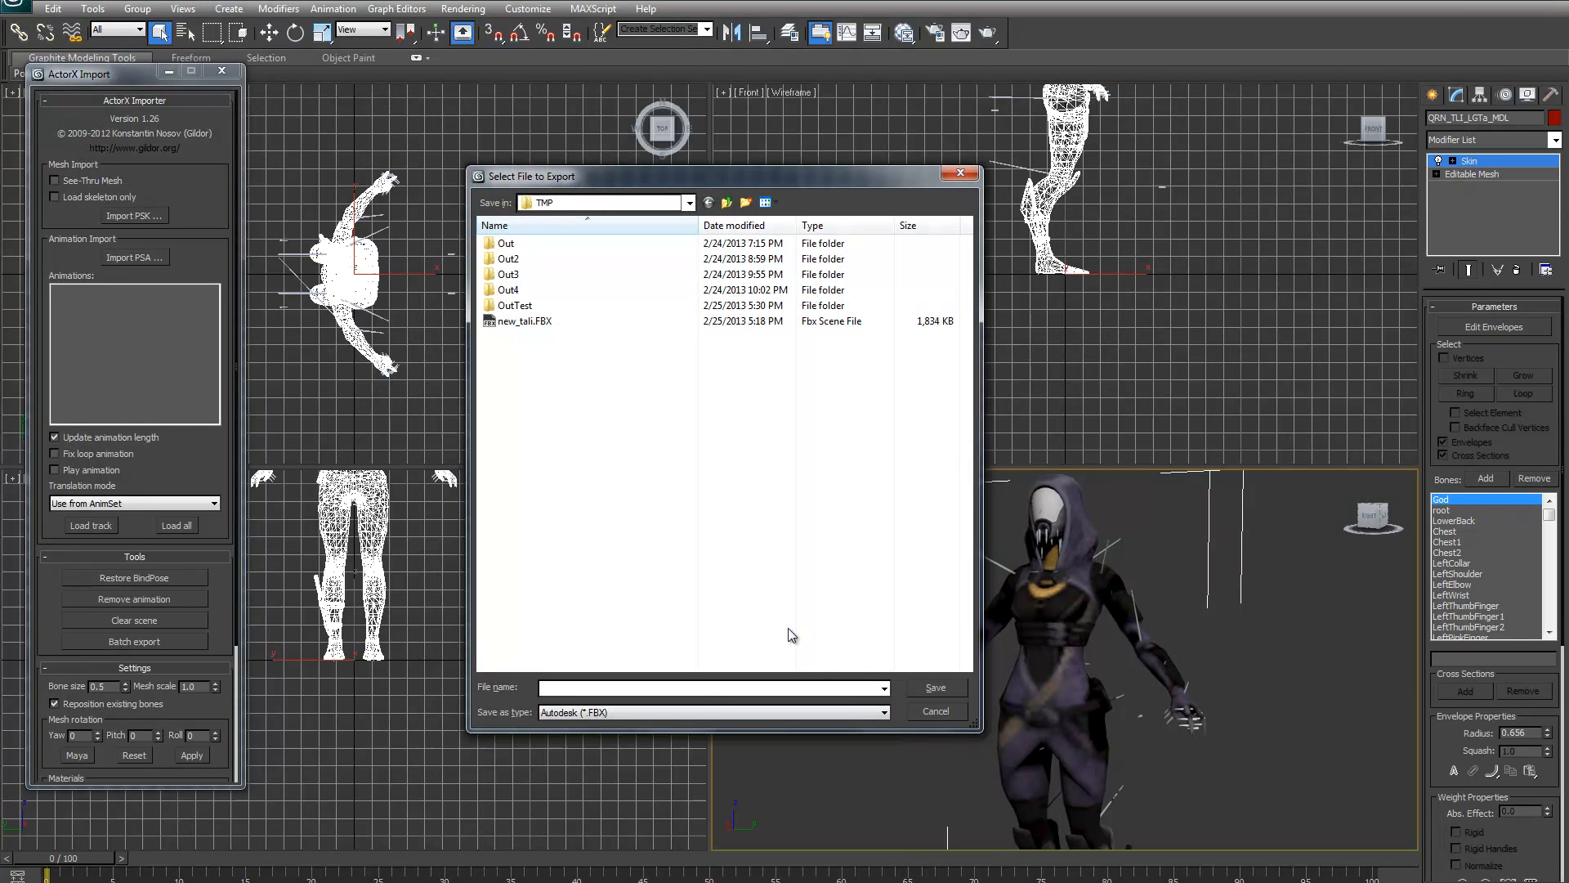
left_click(524, 321)
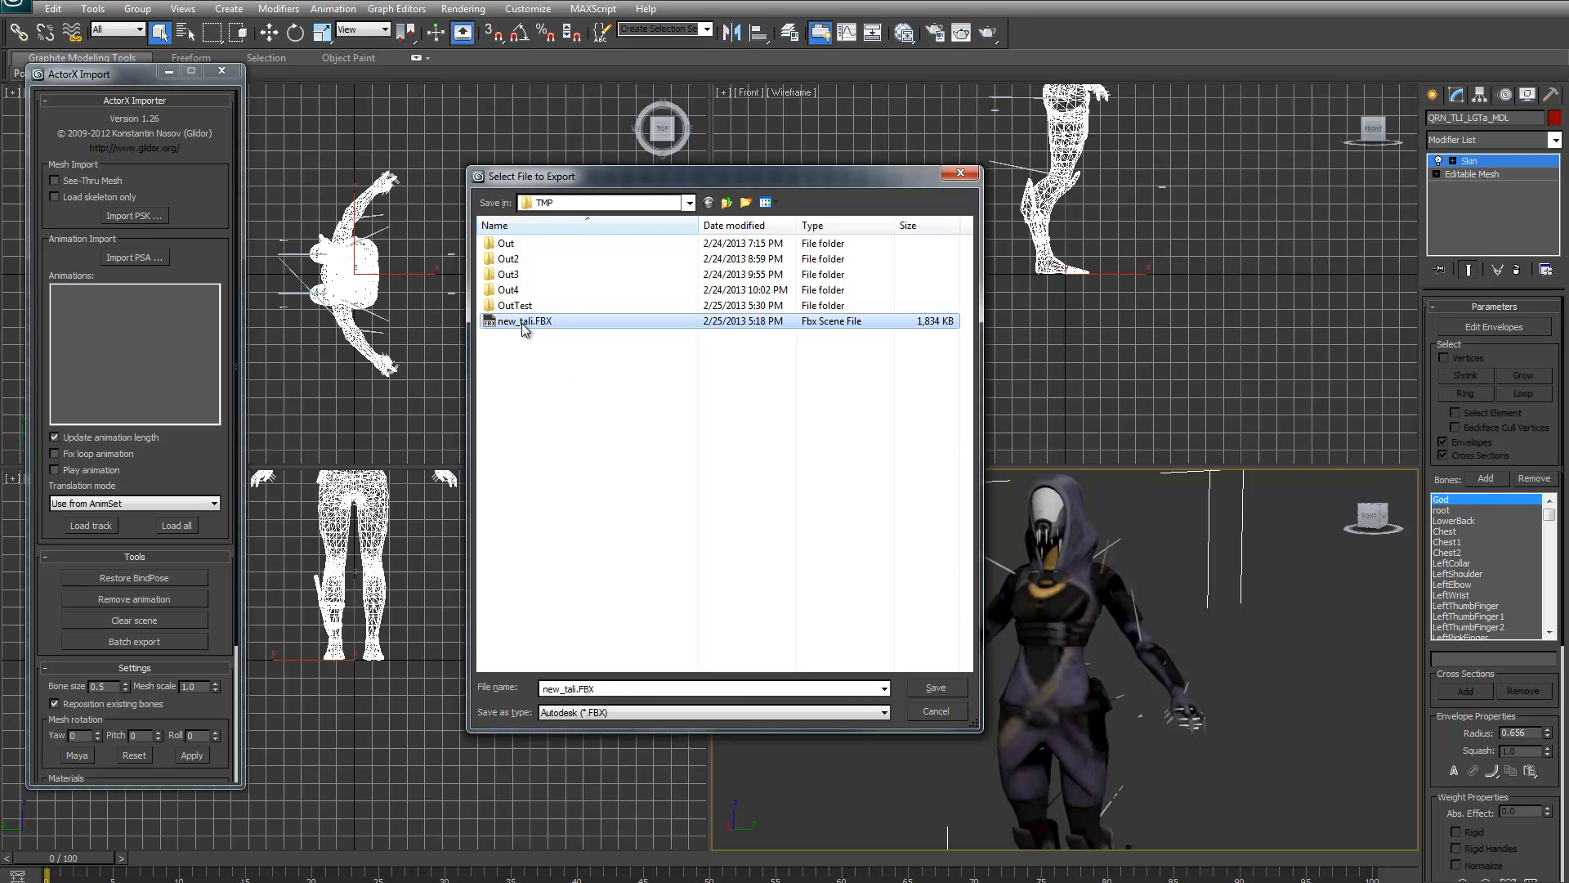
left_click(949, 688)
left_click(784, 517)
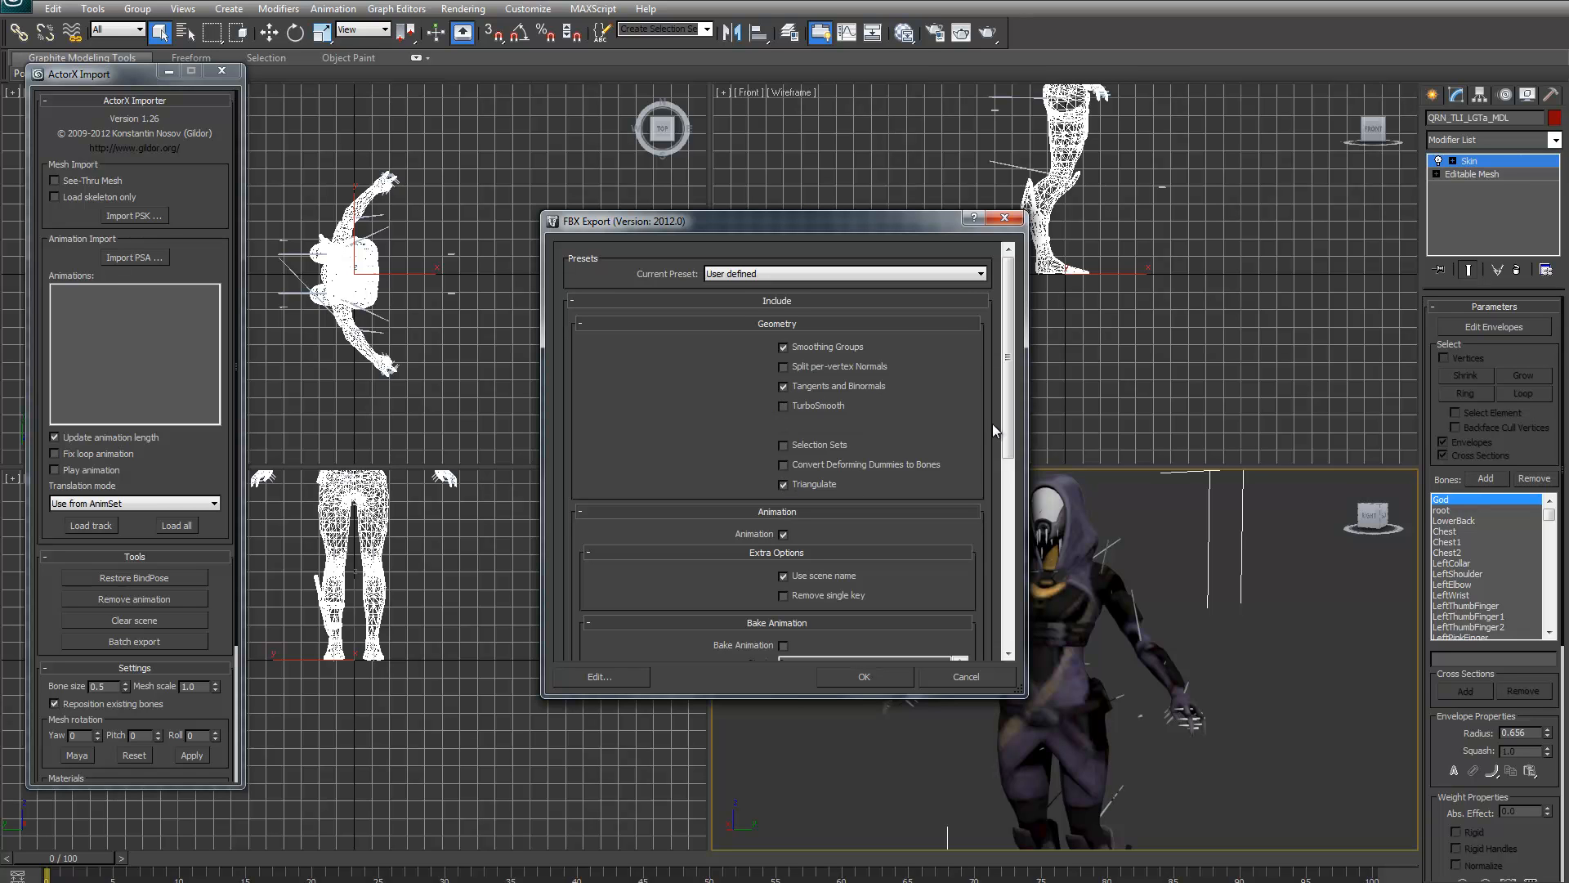
Turn off Animation in the FBX export options, check the remaining settings and complete the export
scroll(1005, 395, "down", 2)
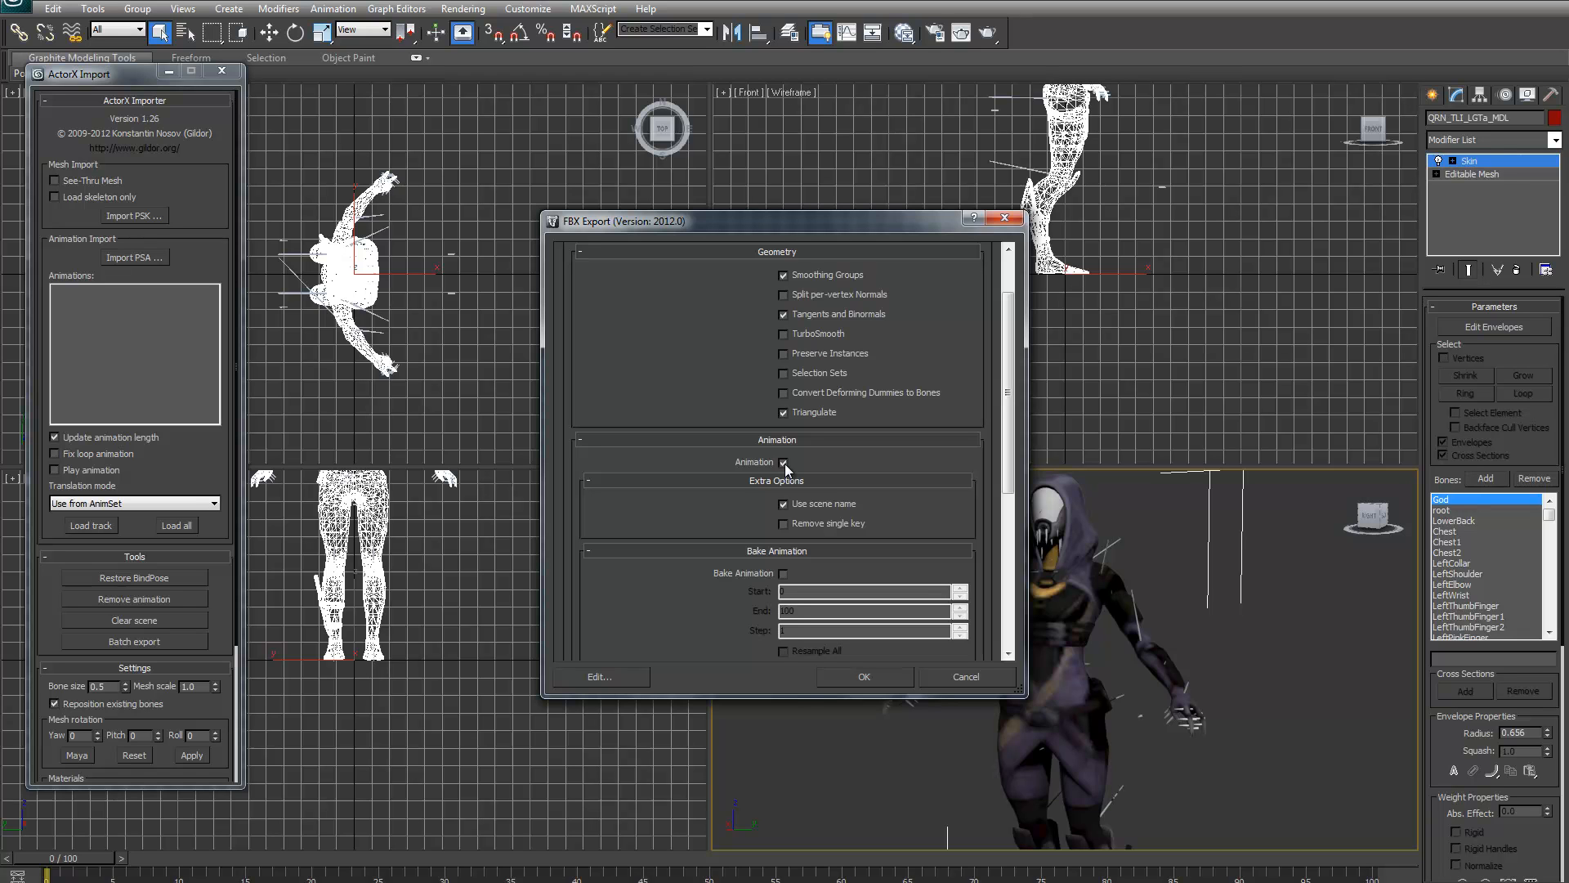
left_click(784, 463)
left_click_drag(1006, 379, 992, 566)
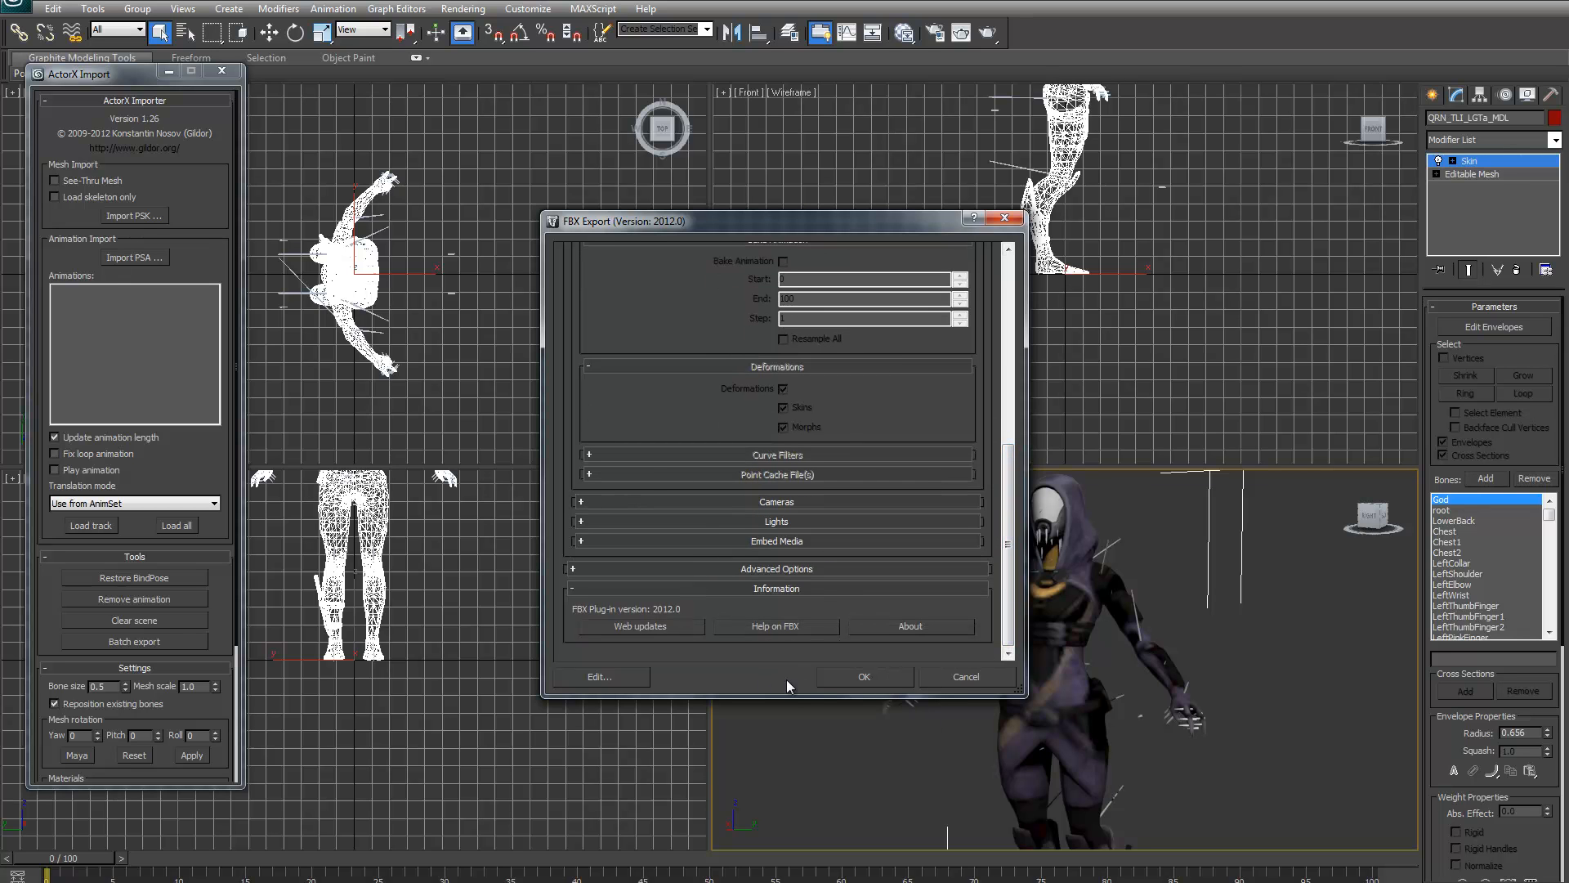
left_click(881, 678)
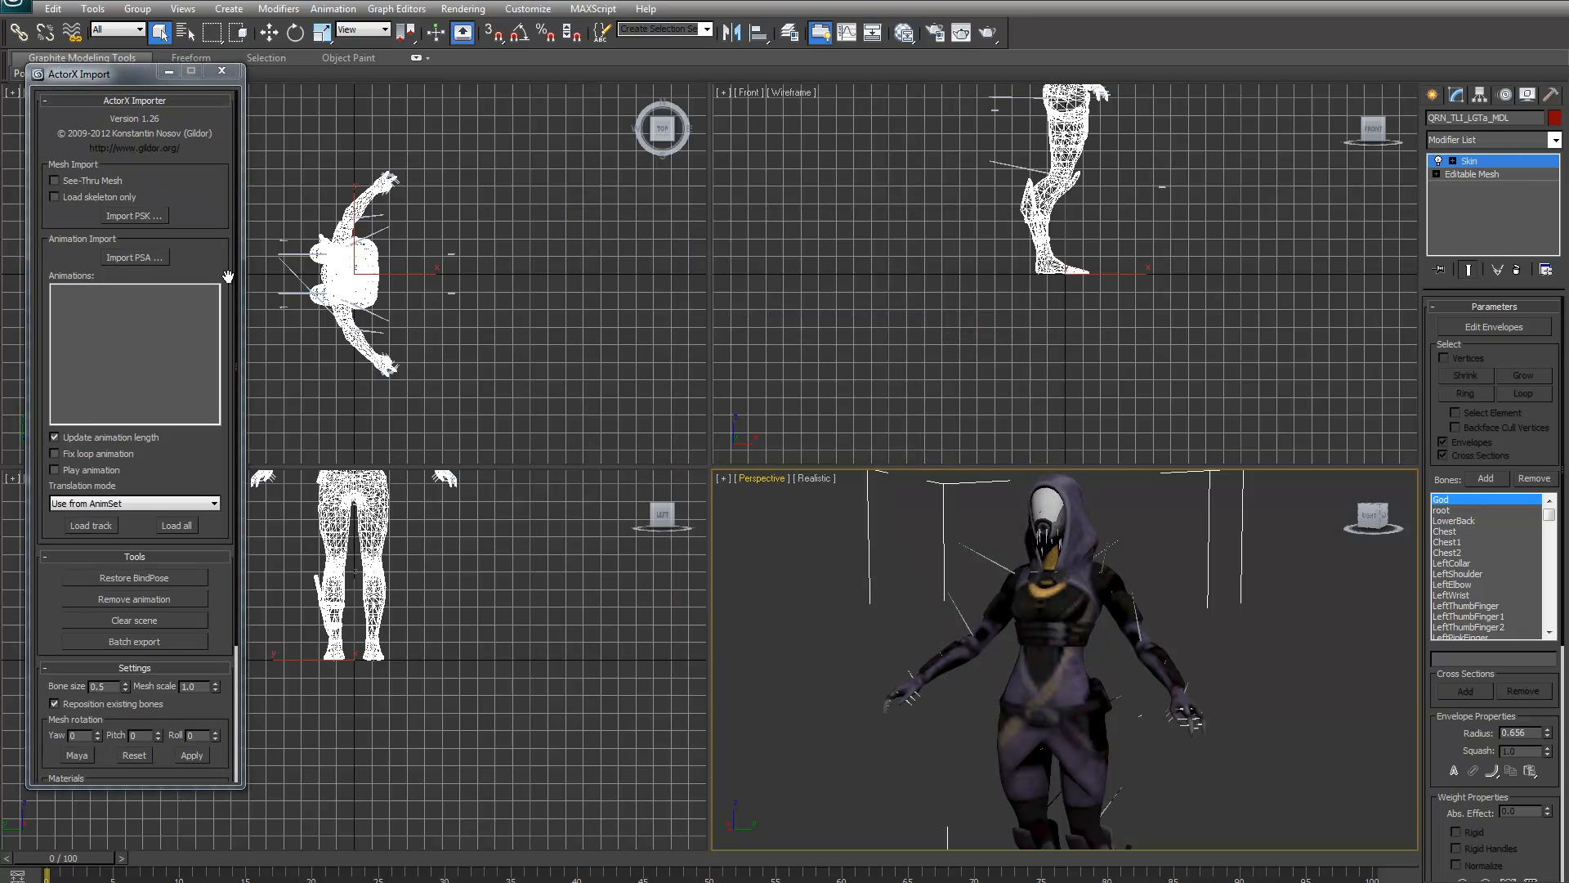
Import the PTY_EX_Quarian.psa animation set from the AnimSet folder of BioH_END_Tali_01 in TMP\Out
left_click(149, 263)
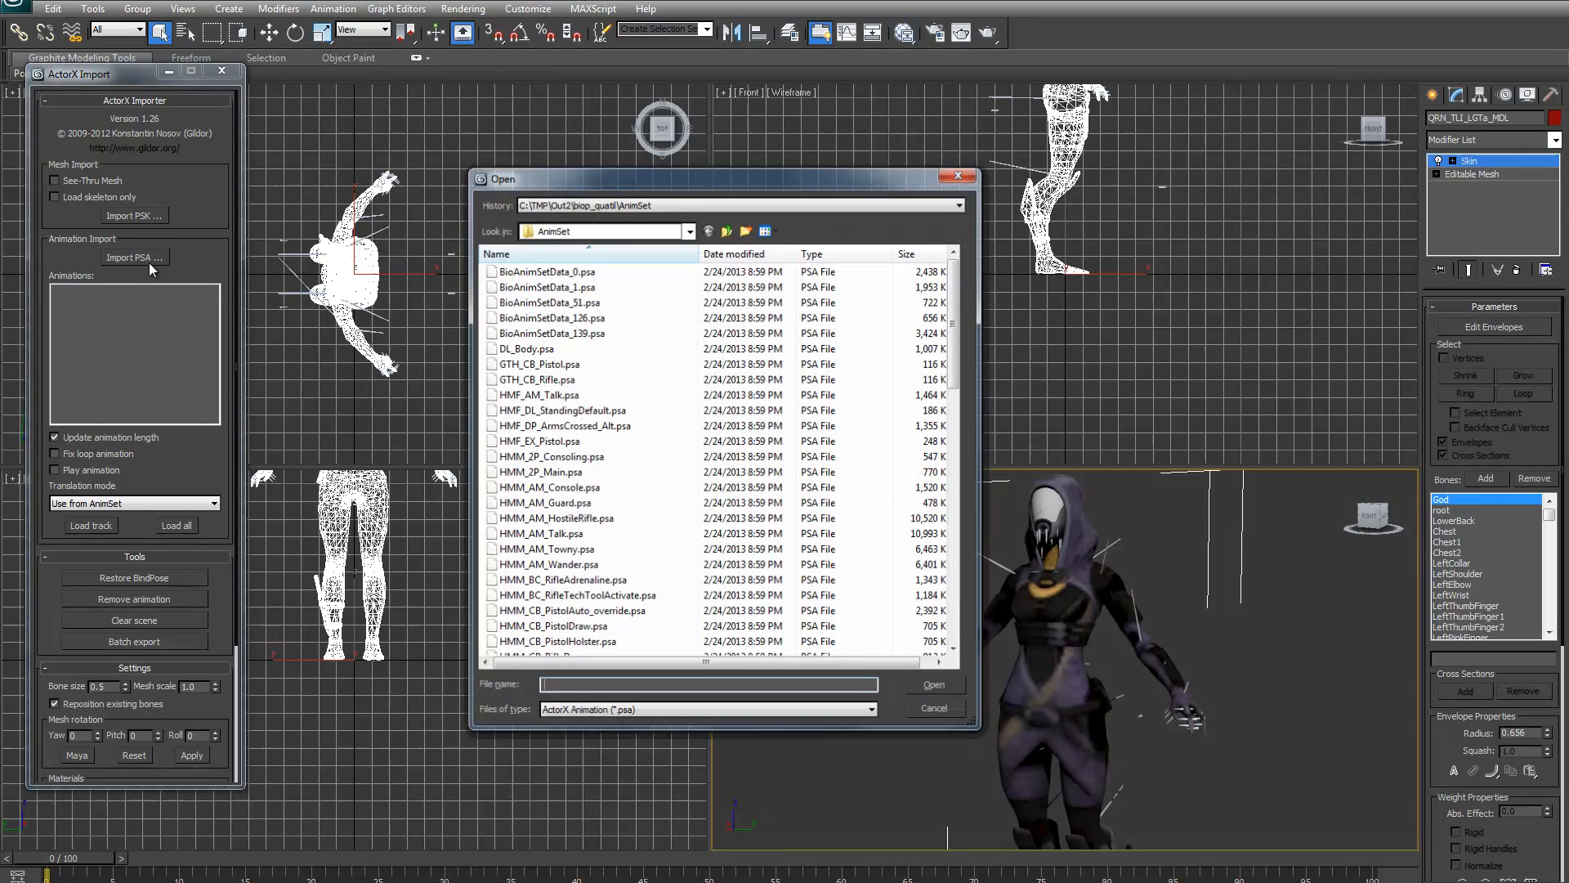
left_click(726, 232)
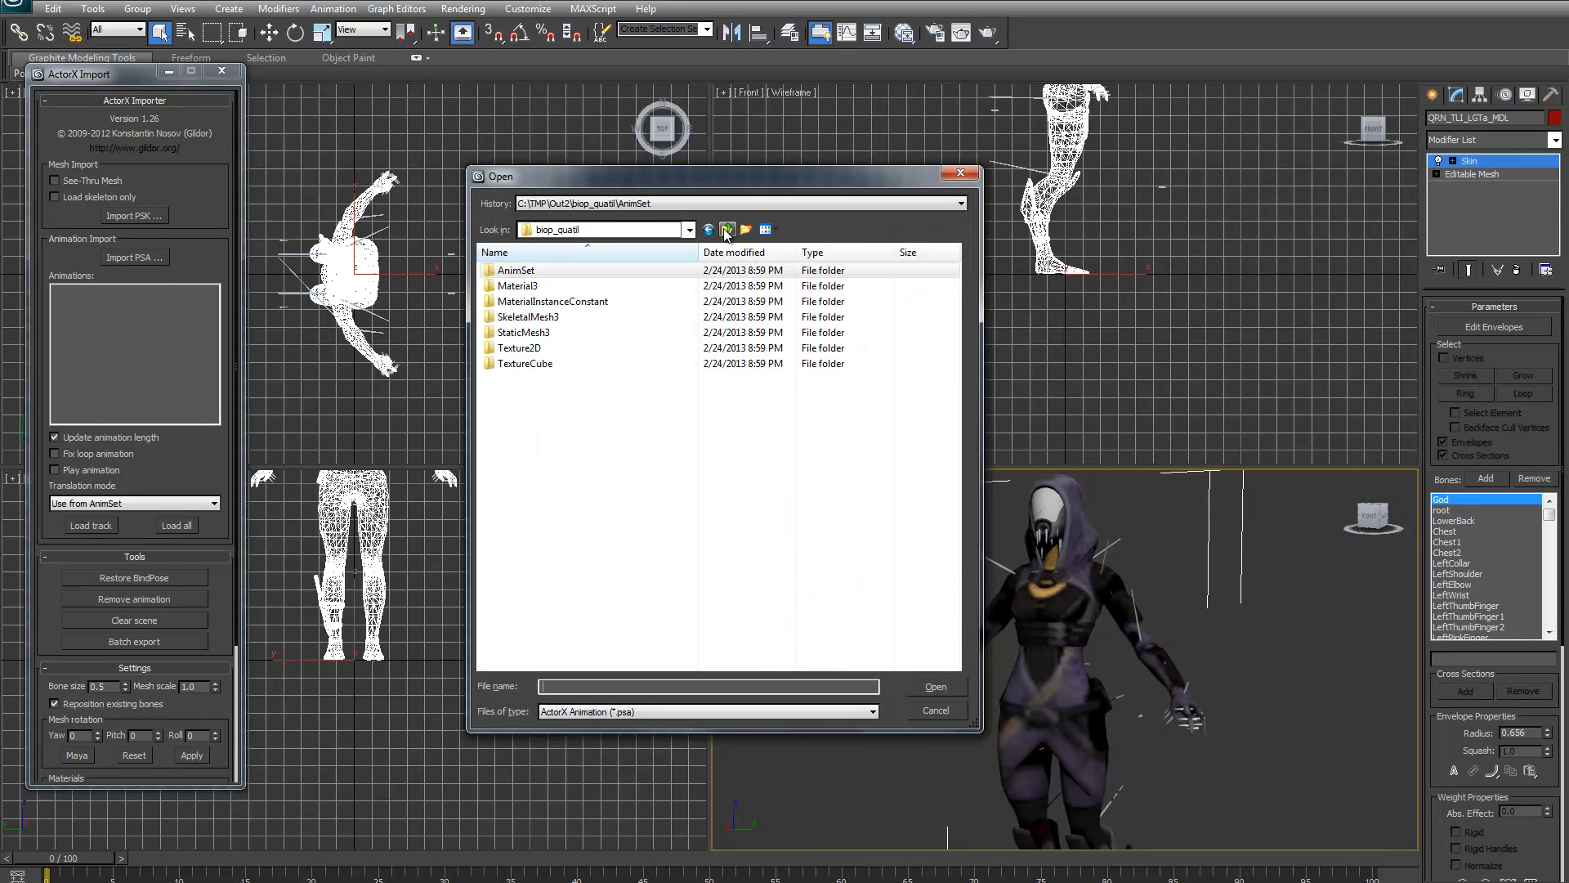
left_click(726, 232)
left_click(726, 232)
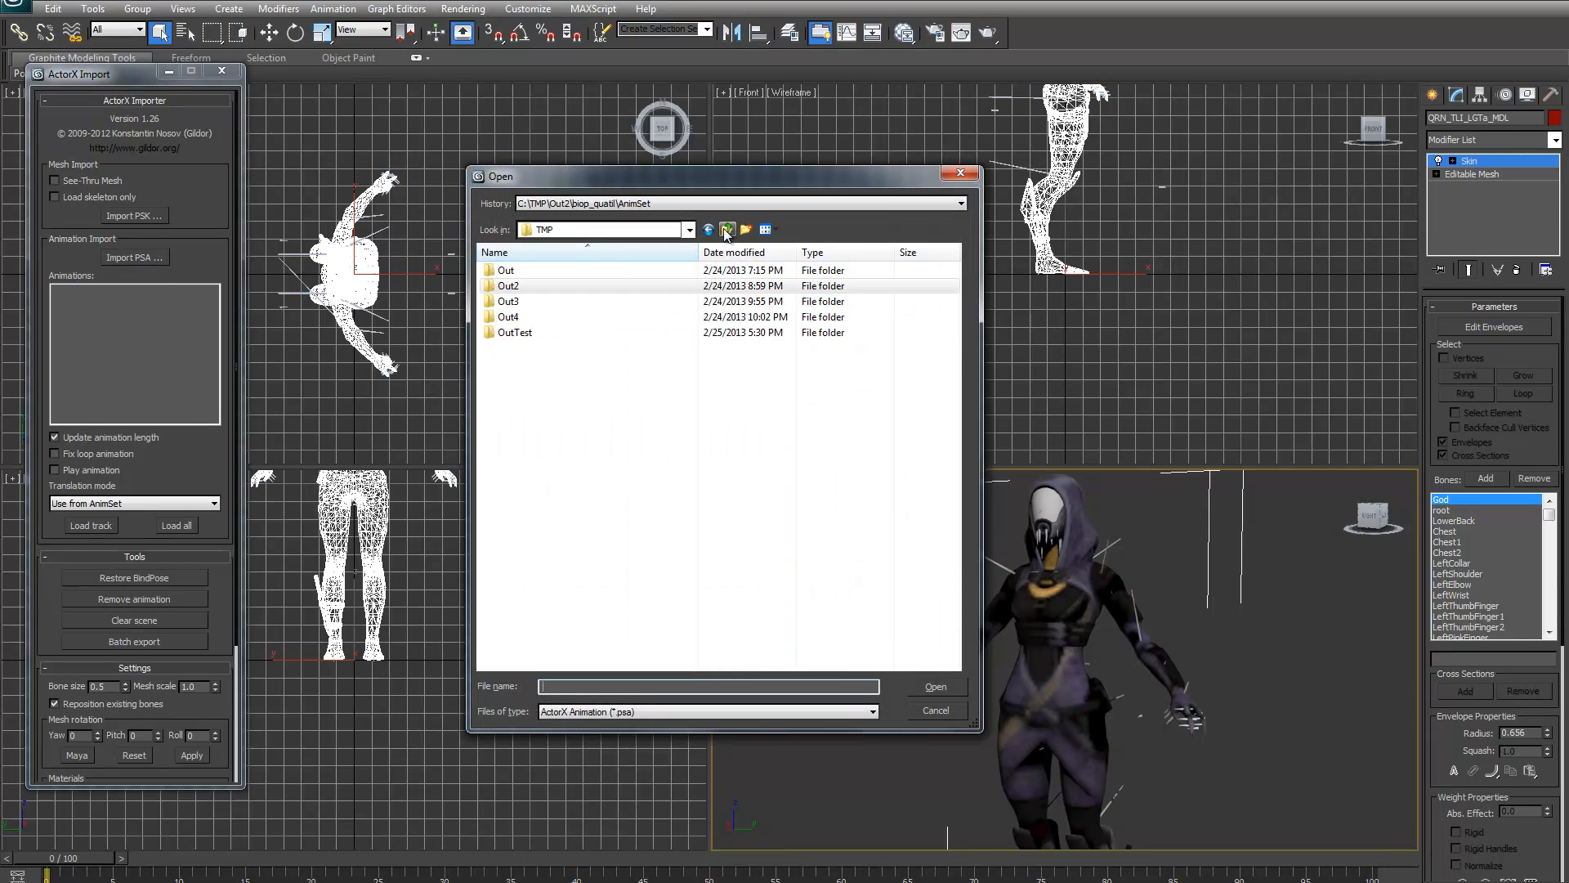
left_click(726, 233)
double_click(508, 363)
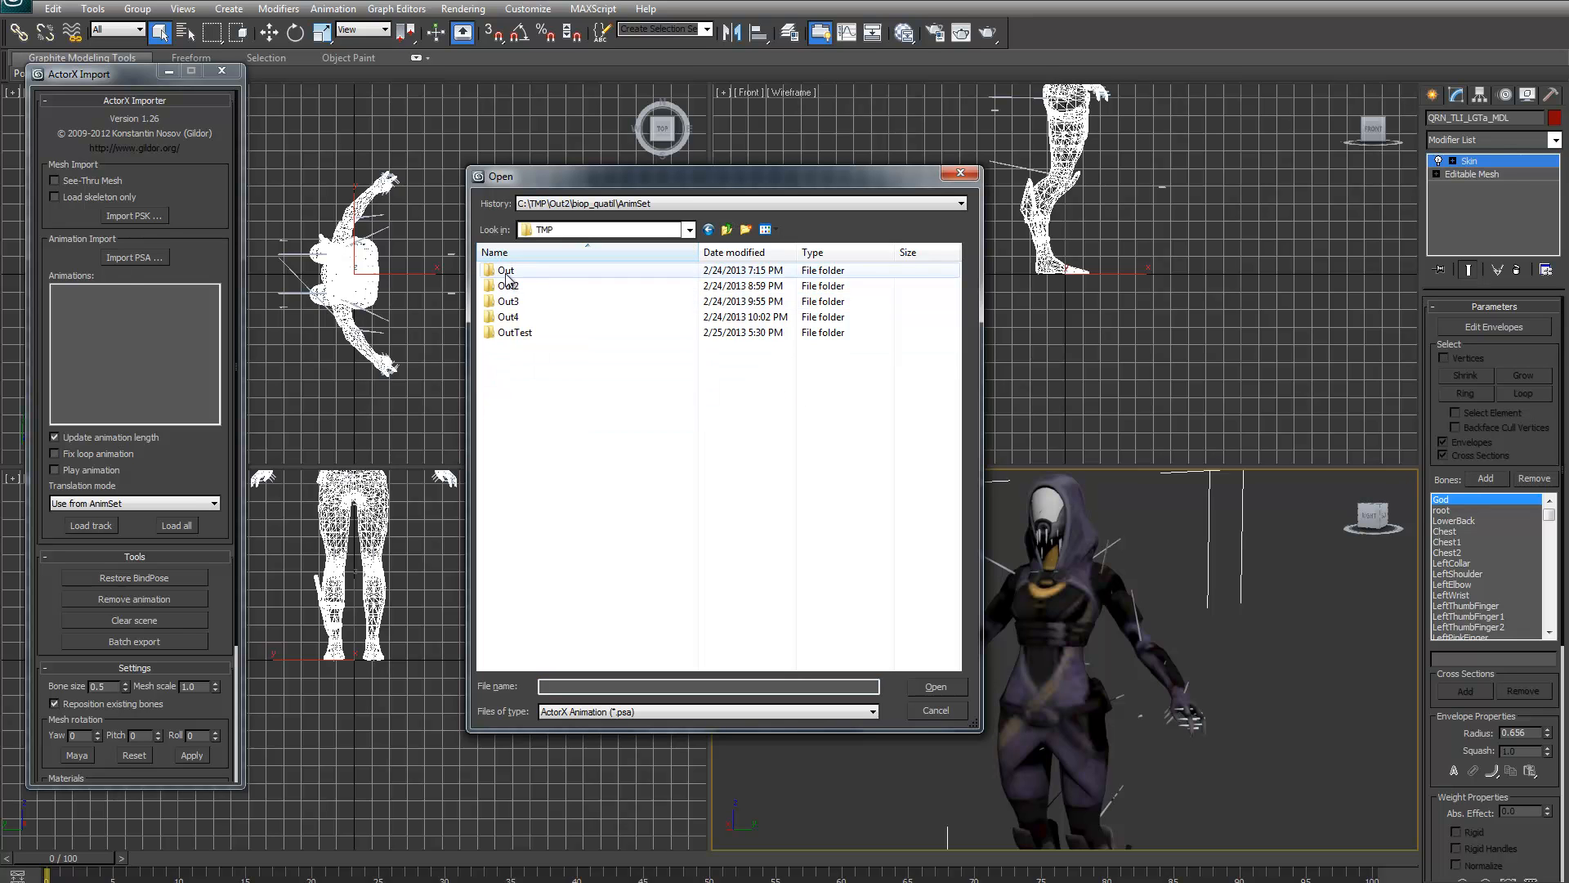
double_click(505, 272)
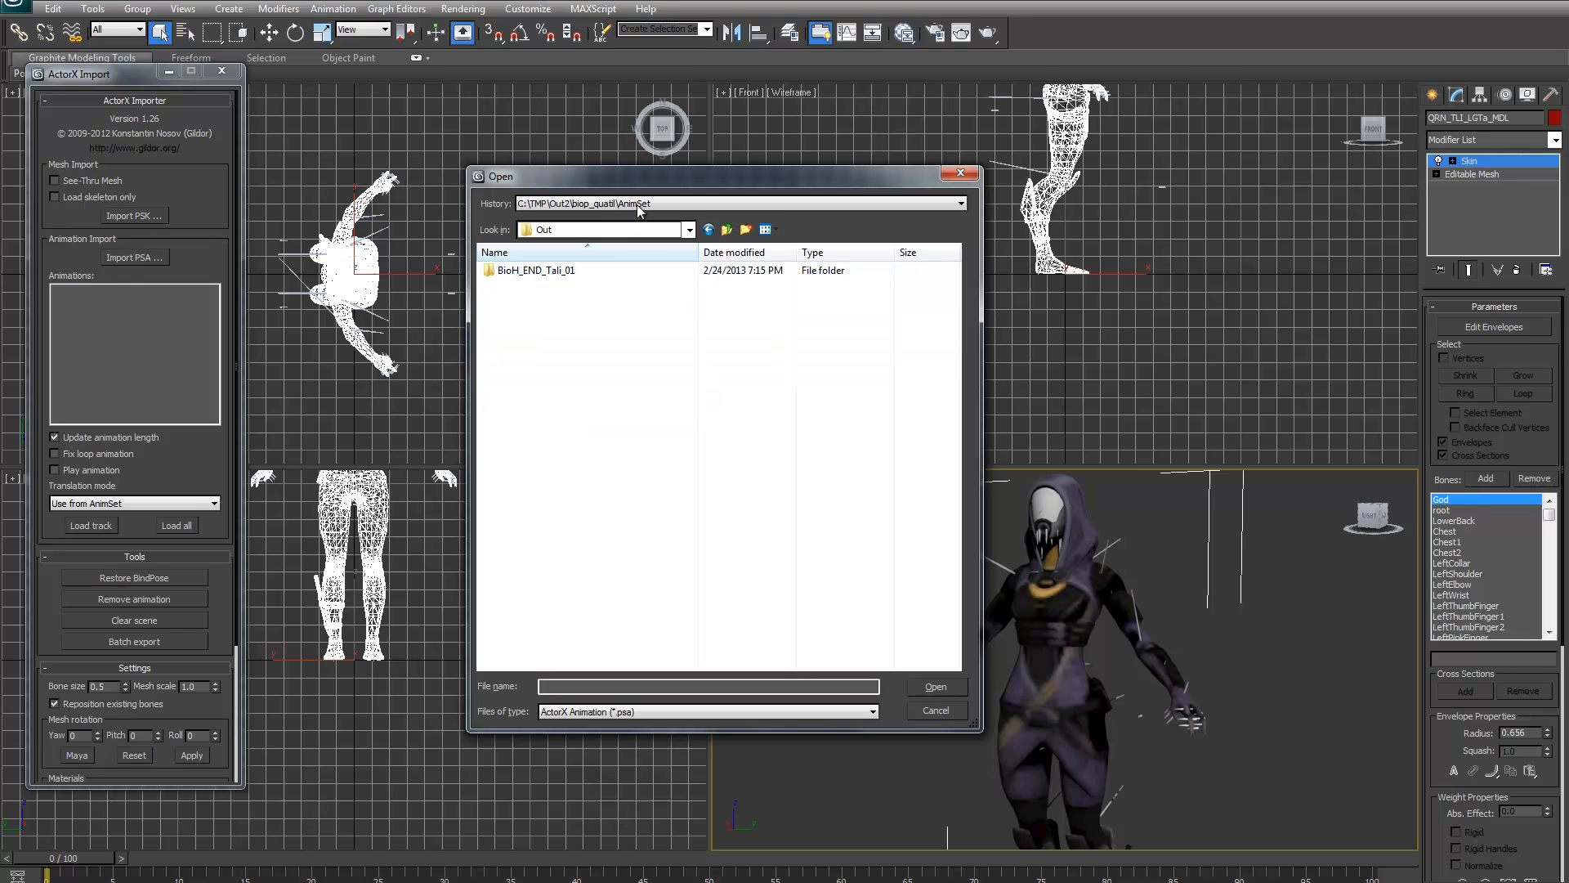
left_click_drag(584, 169, 389, 165)
double_click(396, 268)
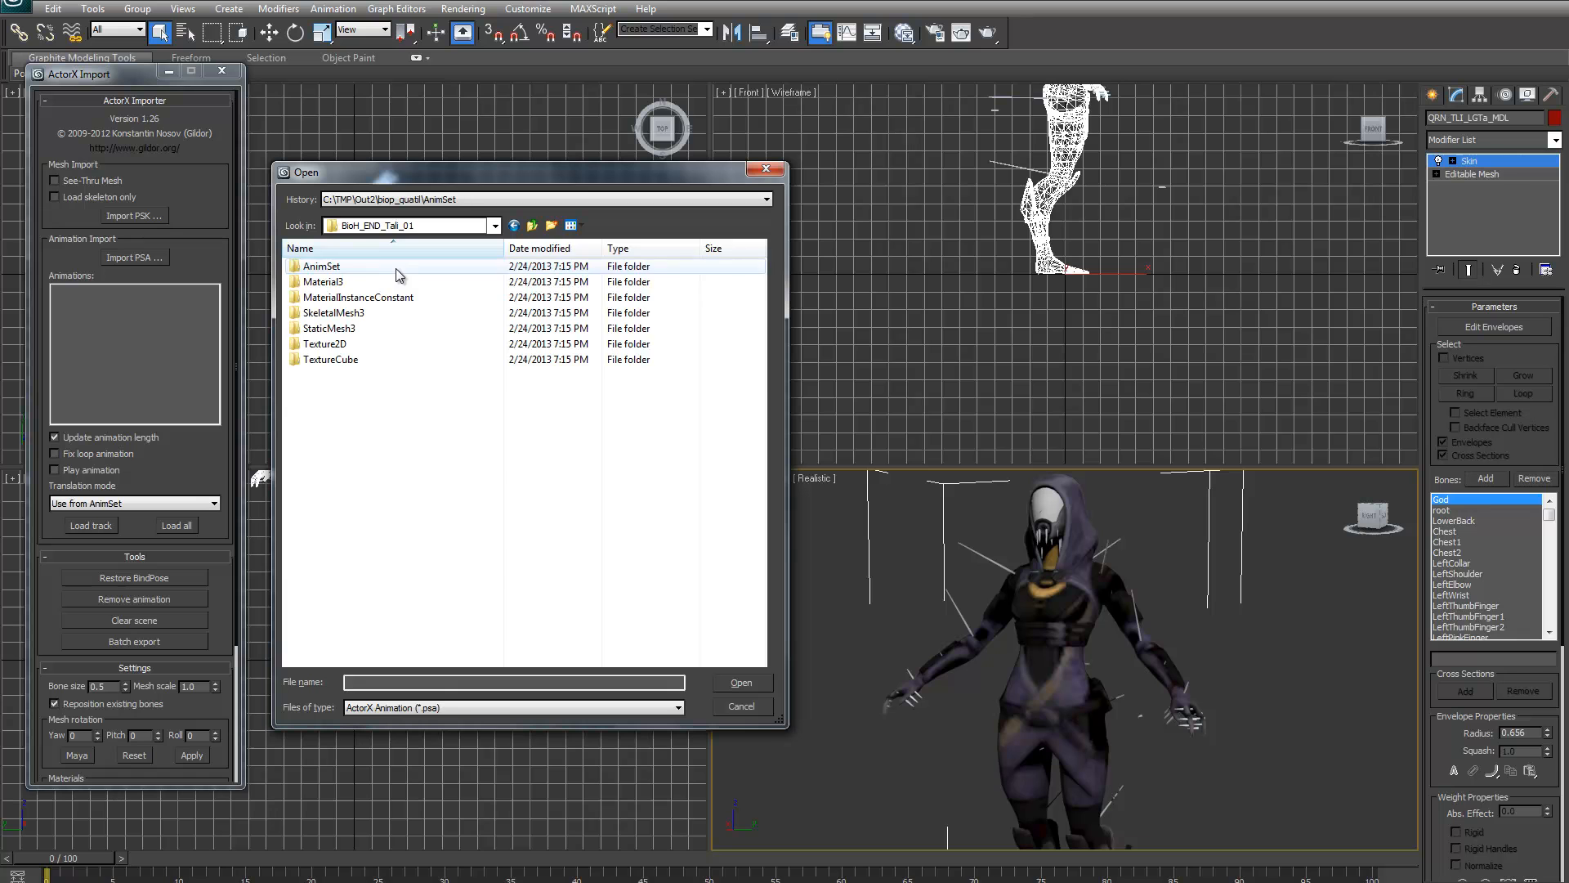
double_click(396, 270)
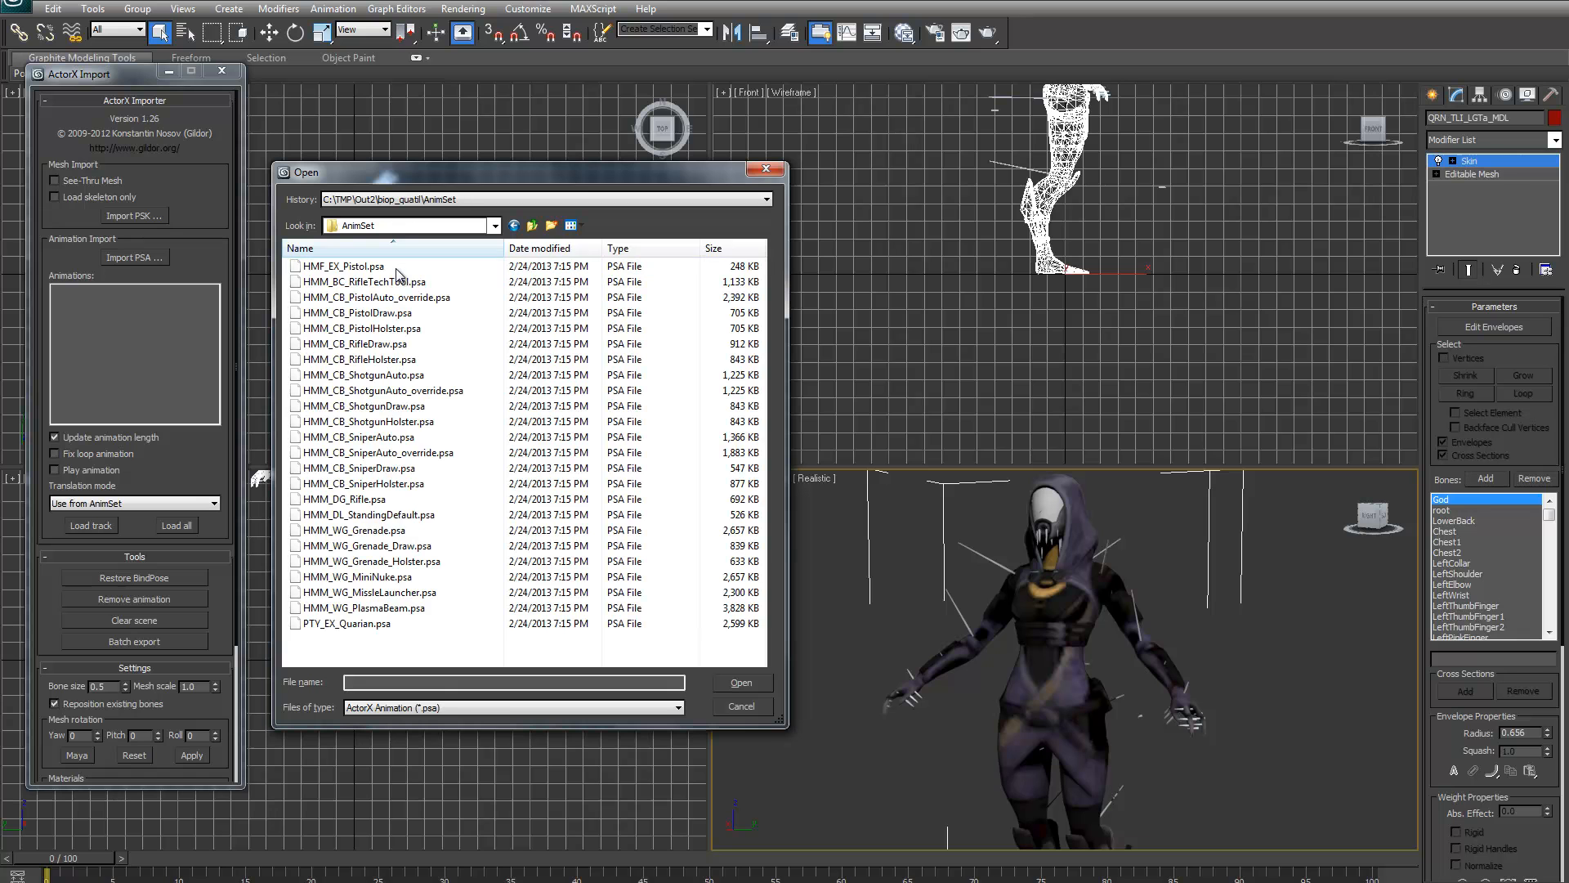
left_click(369, 624)
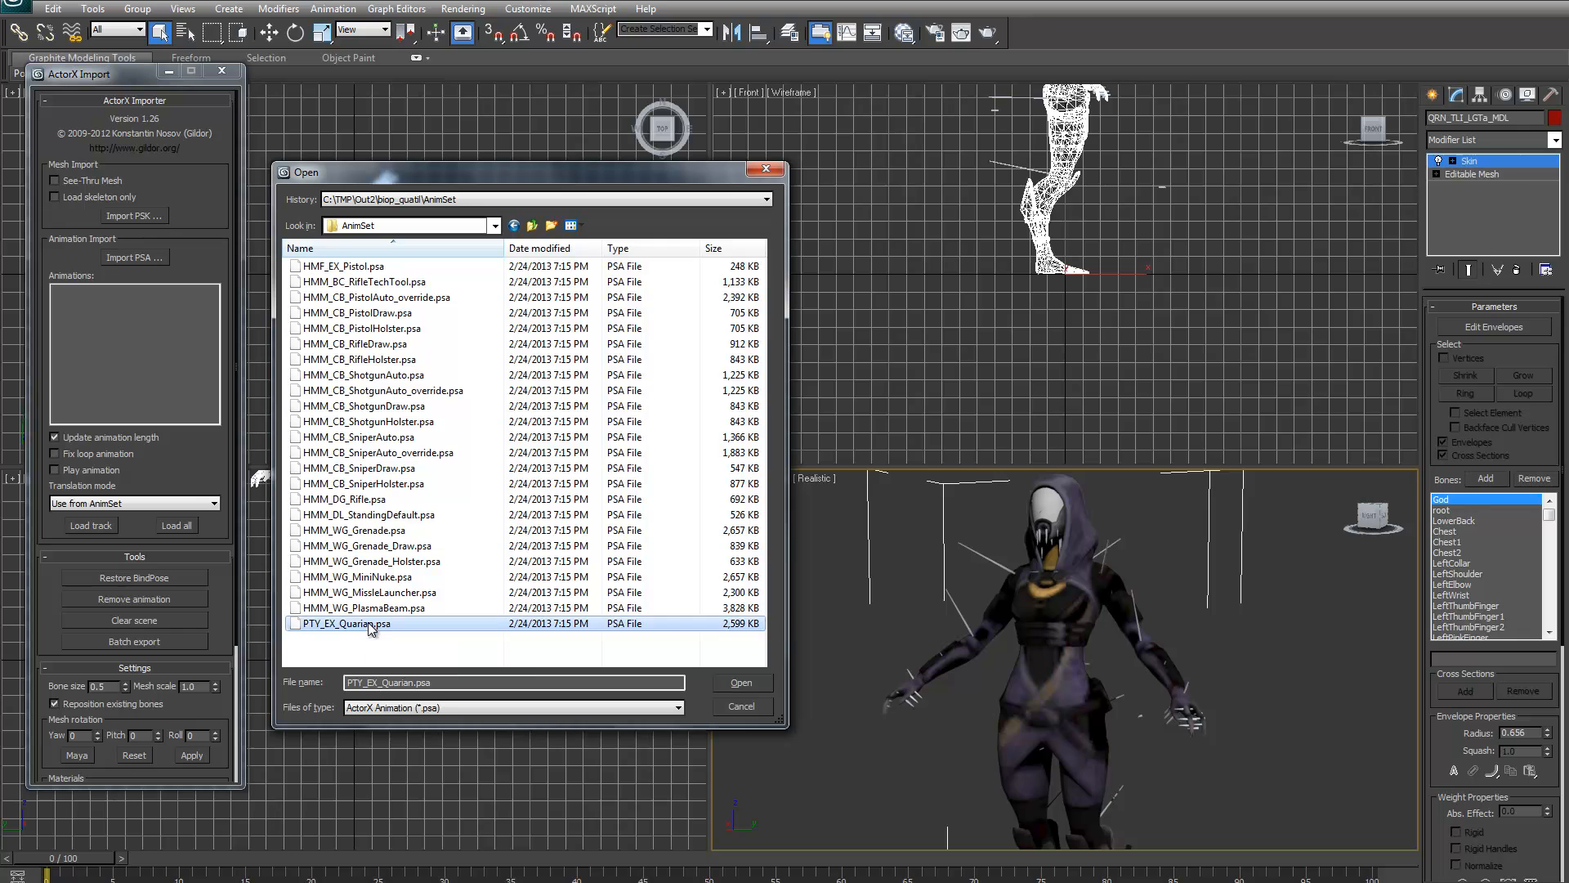
left_click(739, 681)
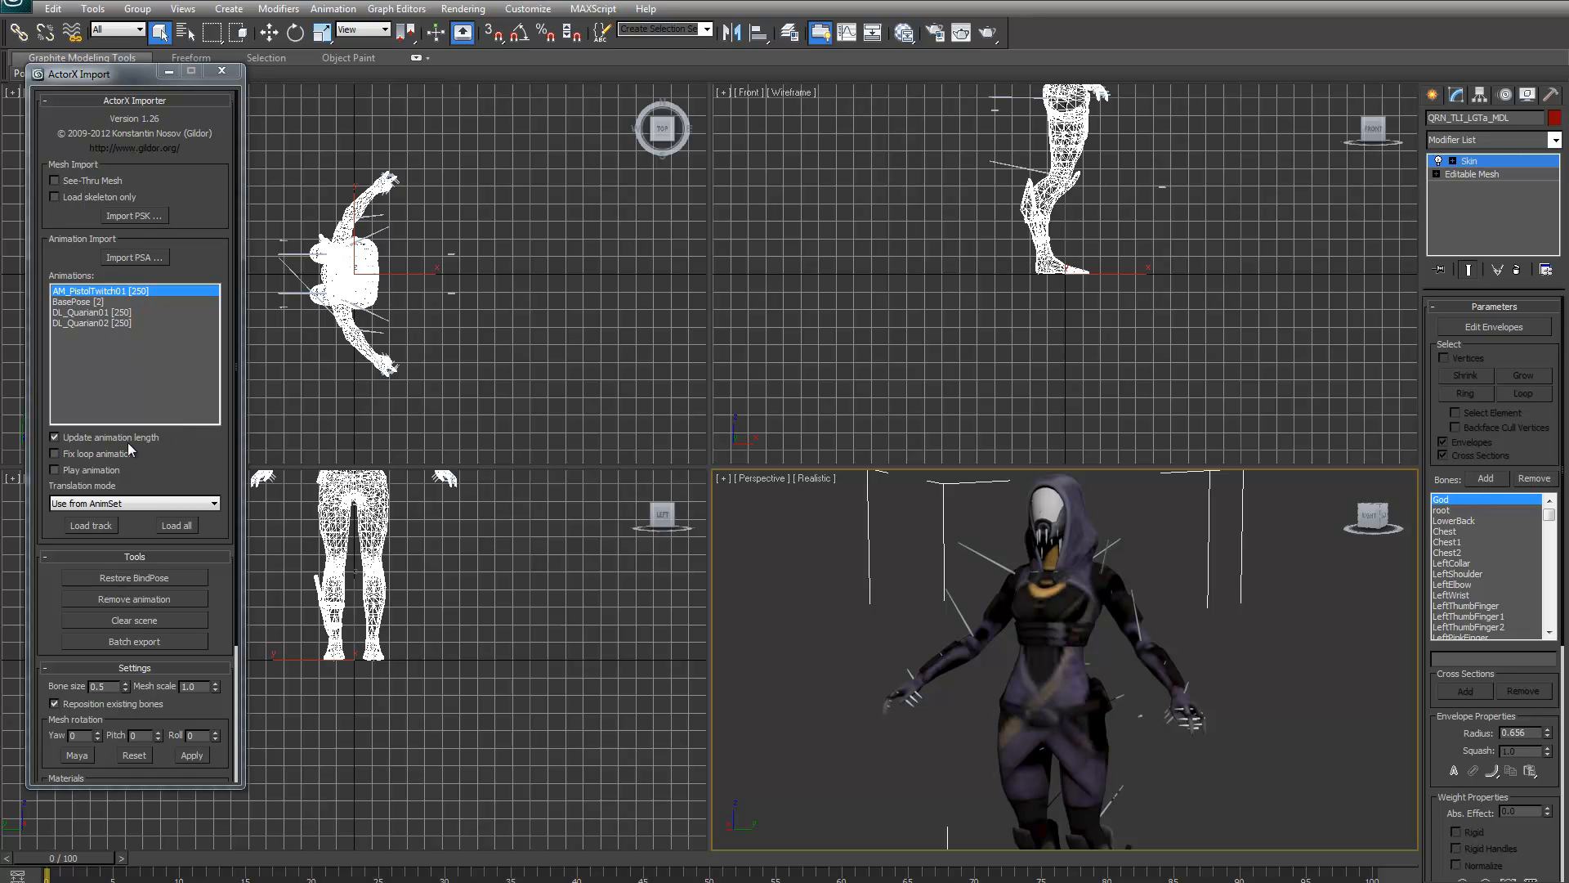
Load the AM_PistolTwitch01 track onto the character and play it back in the Perspective view with the mesh deselected
left_click(104, 526)
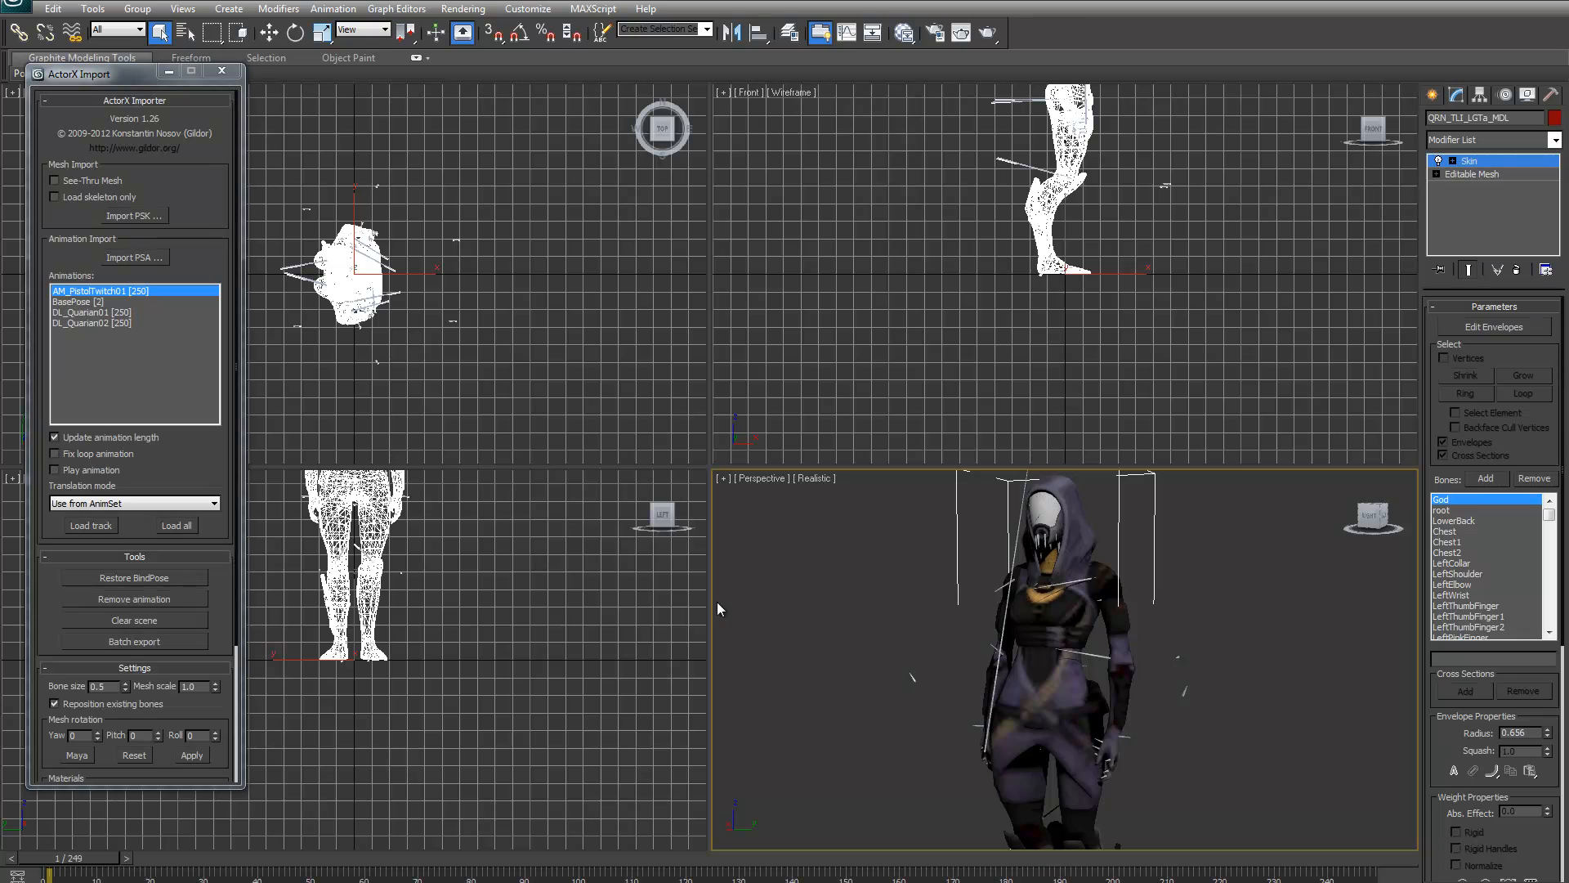
key("slash")
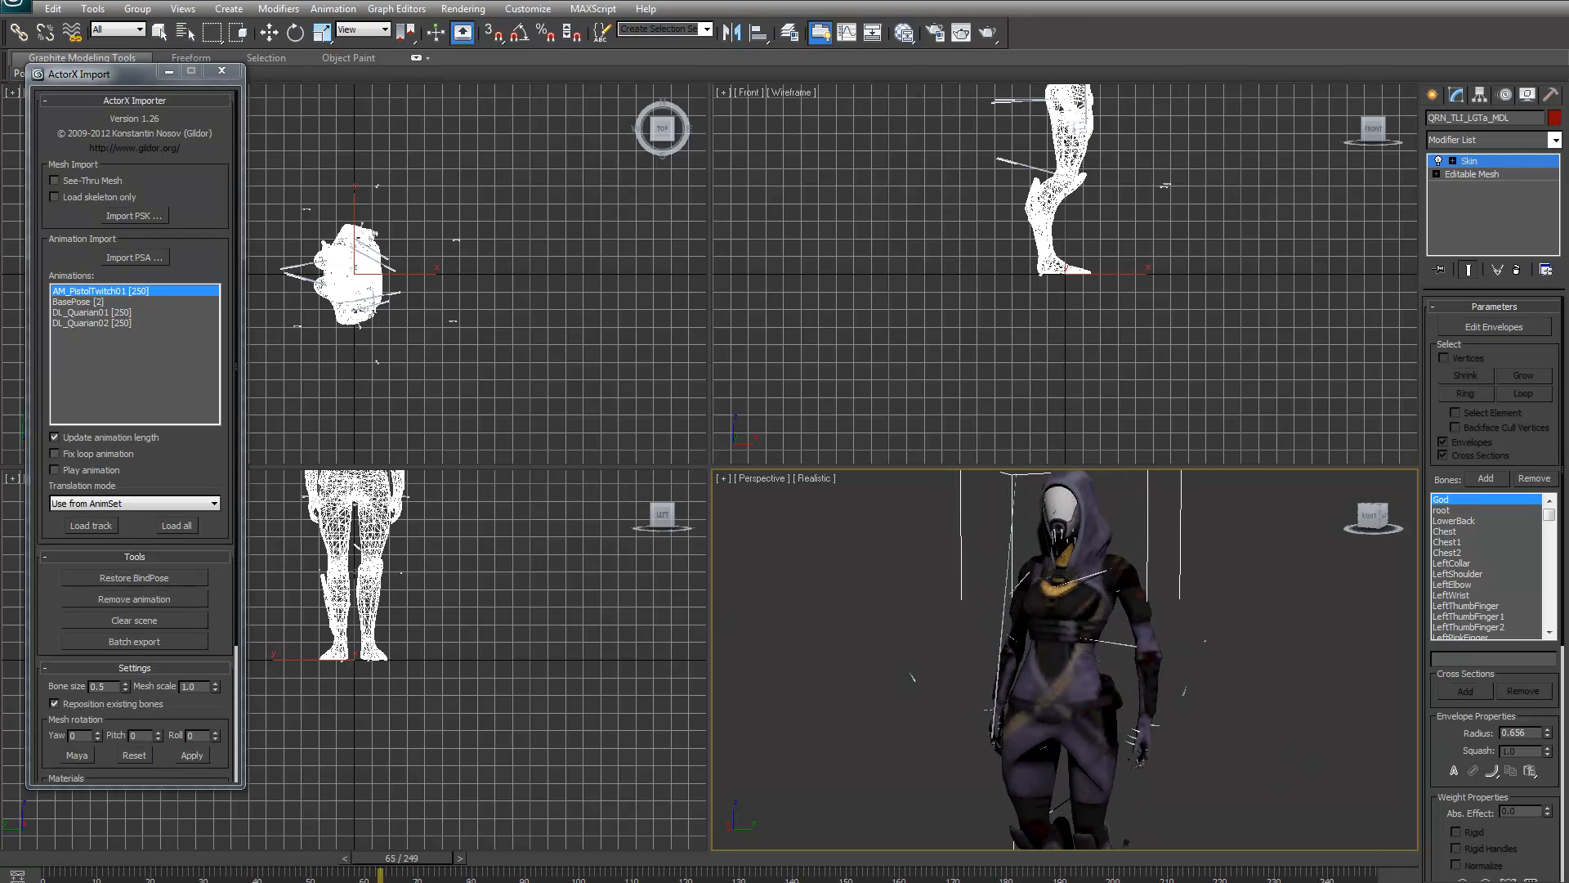
left_click(1308, 770)
scroll(1308, 768, "down", 3)
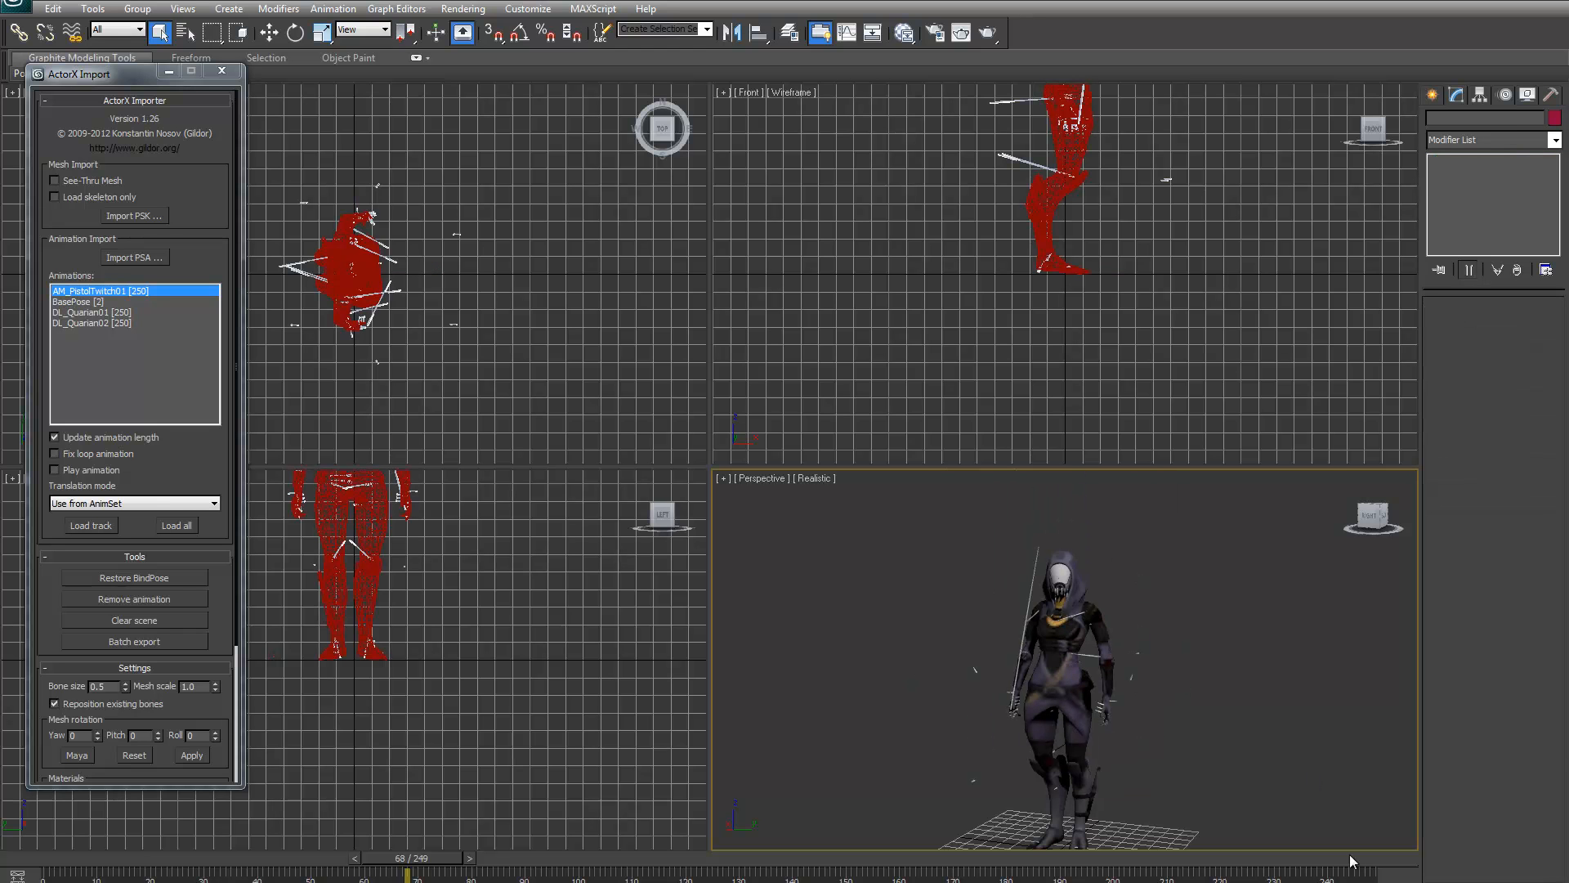
key("slash")
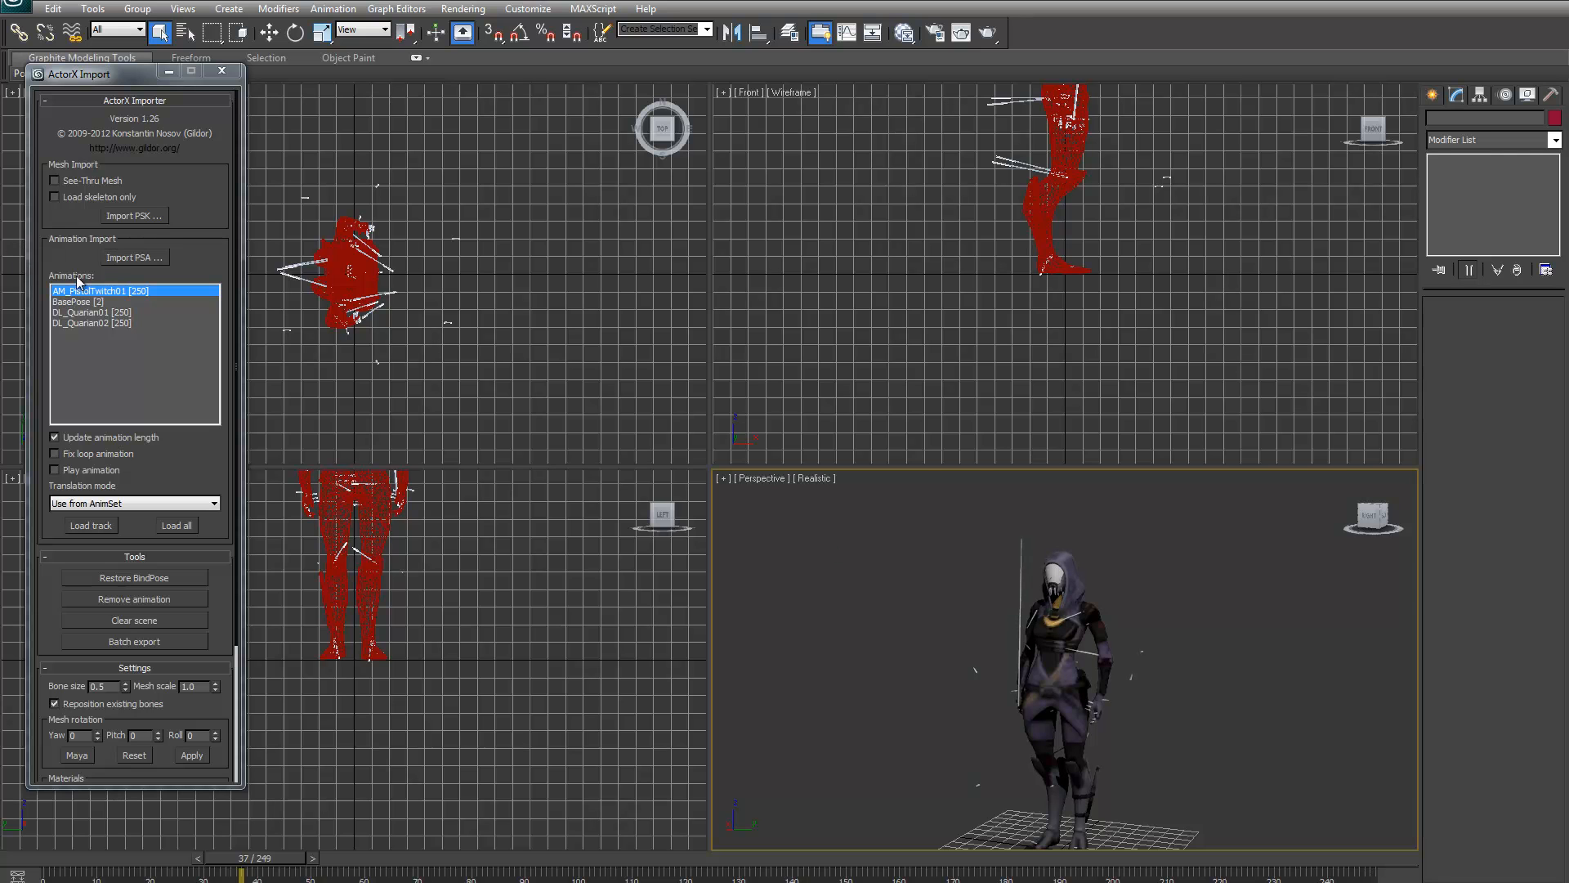
left_click(85, 529)
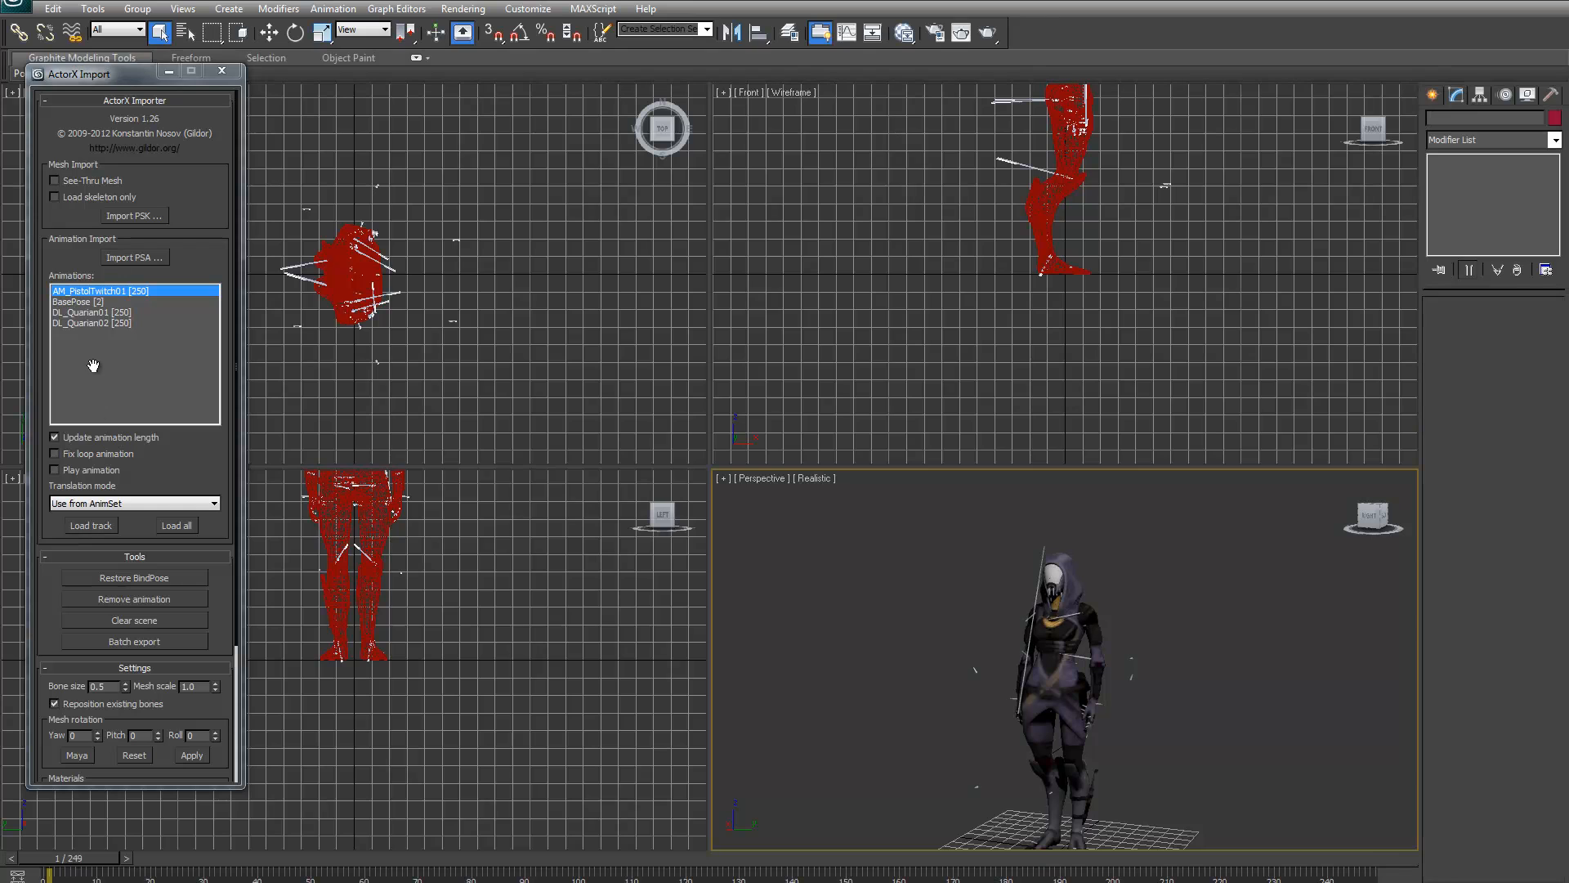
Import the HMM_CB_PistolDraw.psa animation set from the same AnimSet folder
left_click(136, 257)
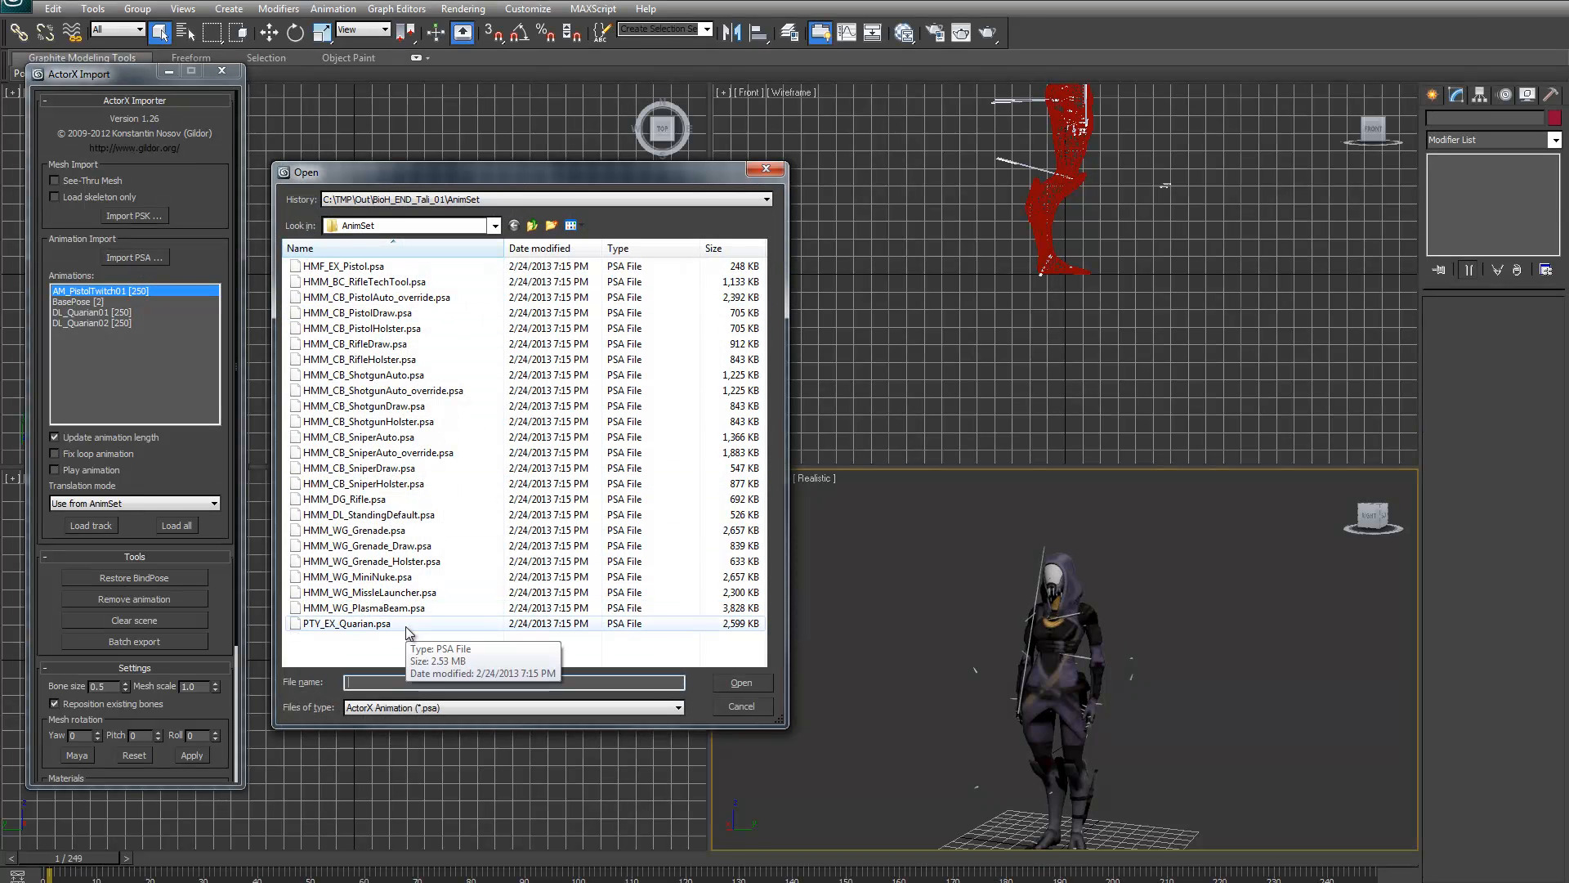
left_click(384, 313)
left_click(742, 685)
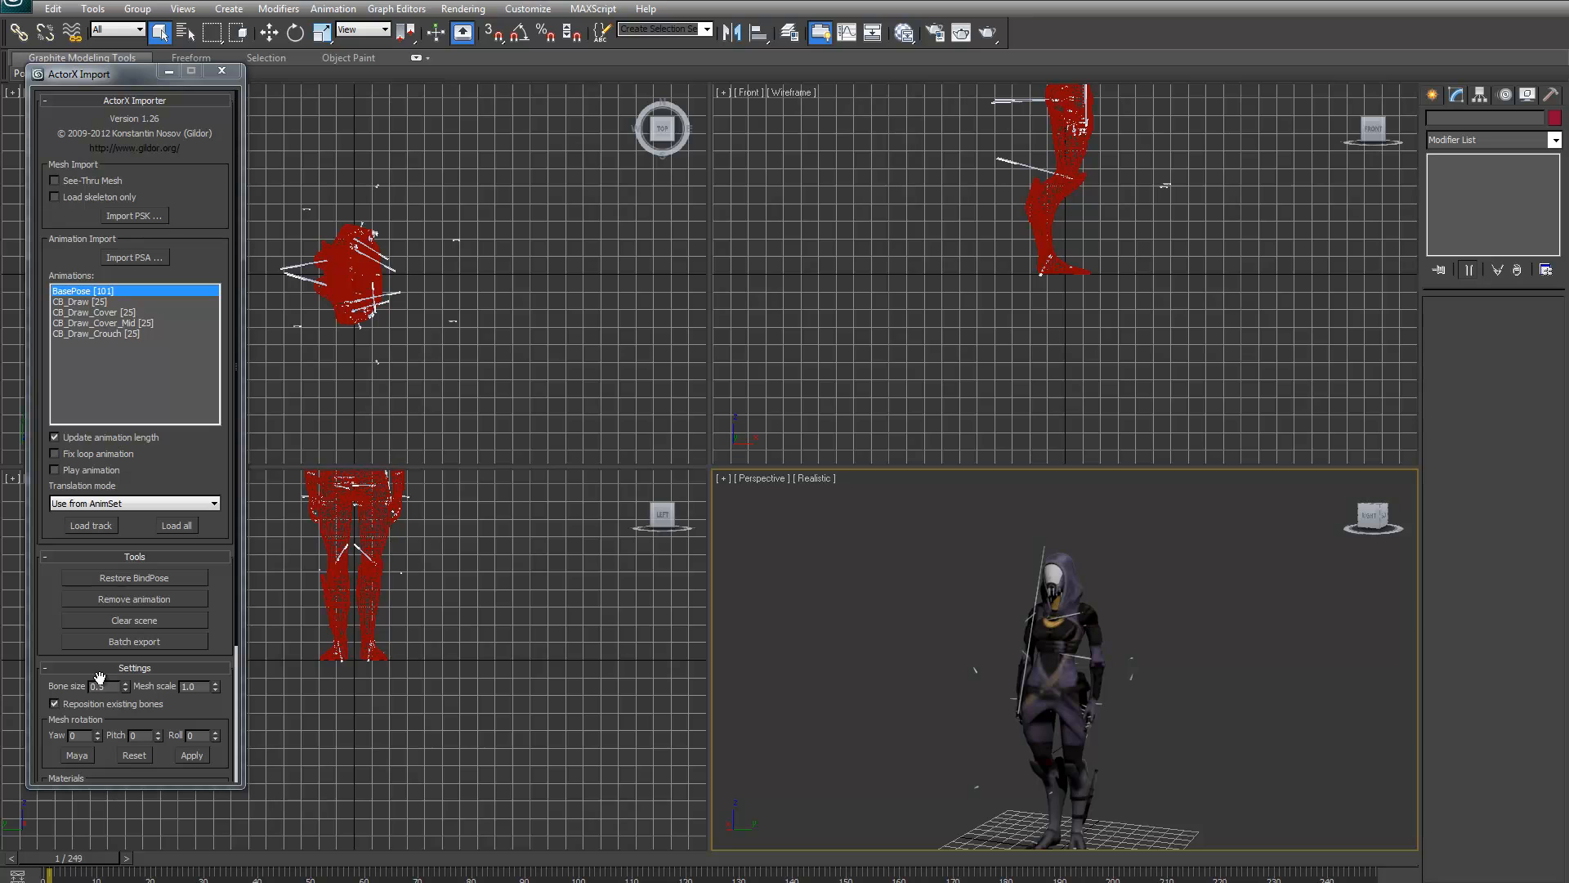
Load the BasePose track onto the character and preview its playback
left_click(96, 525)
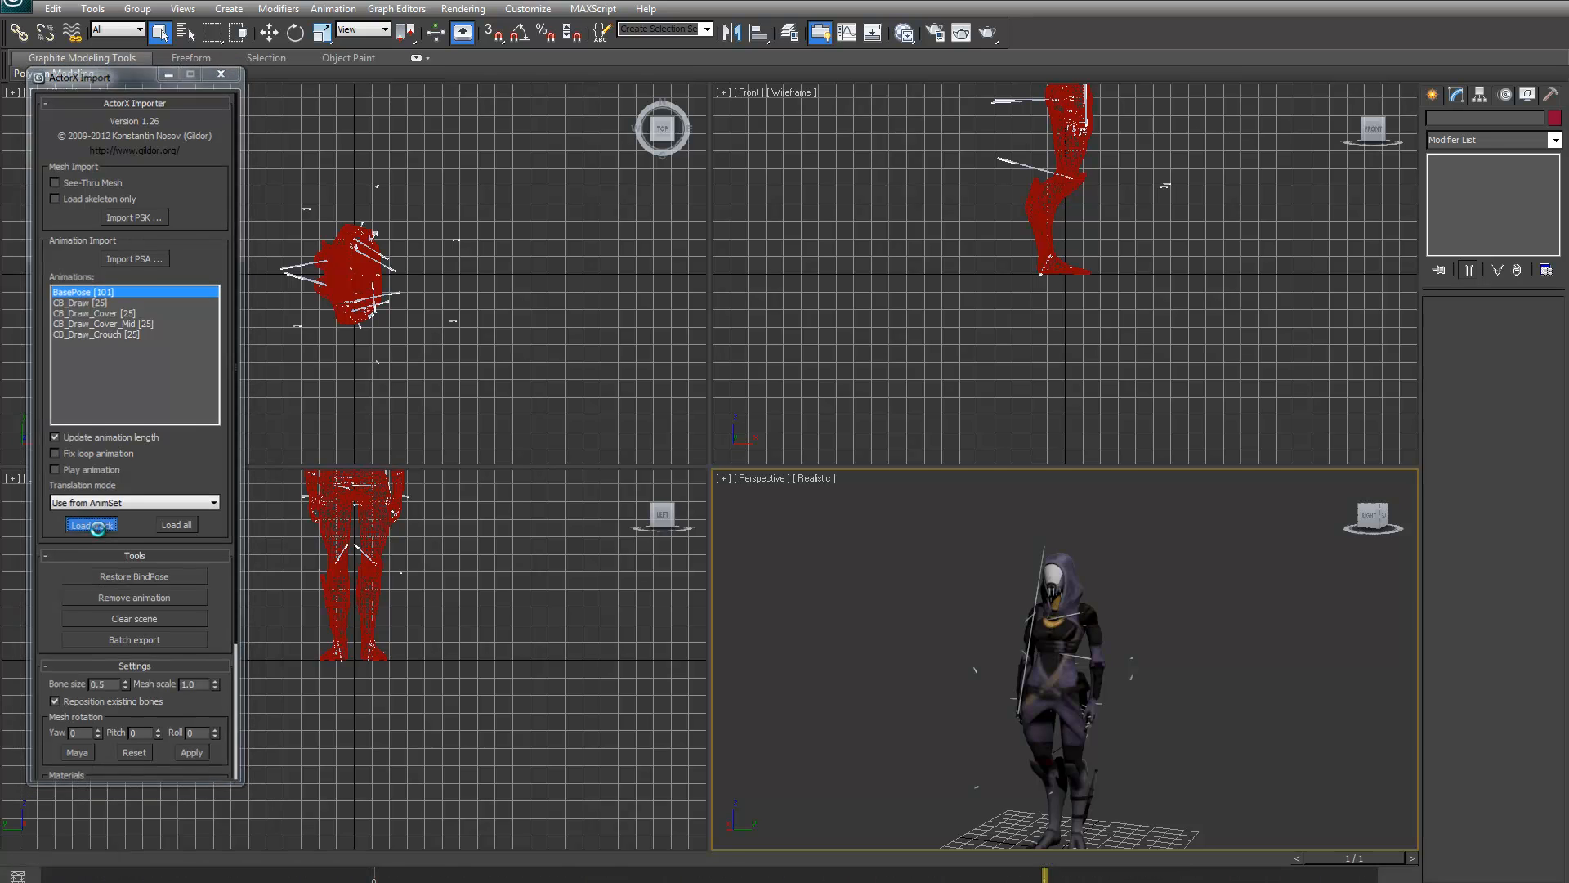
key("slash")
key("slash")
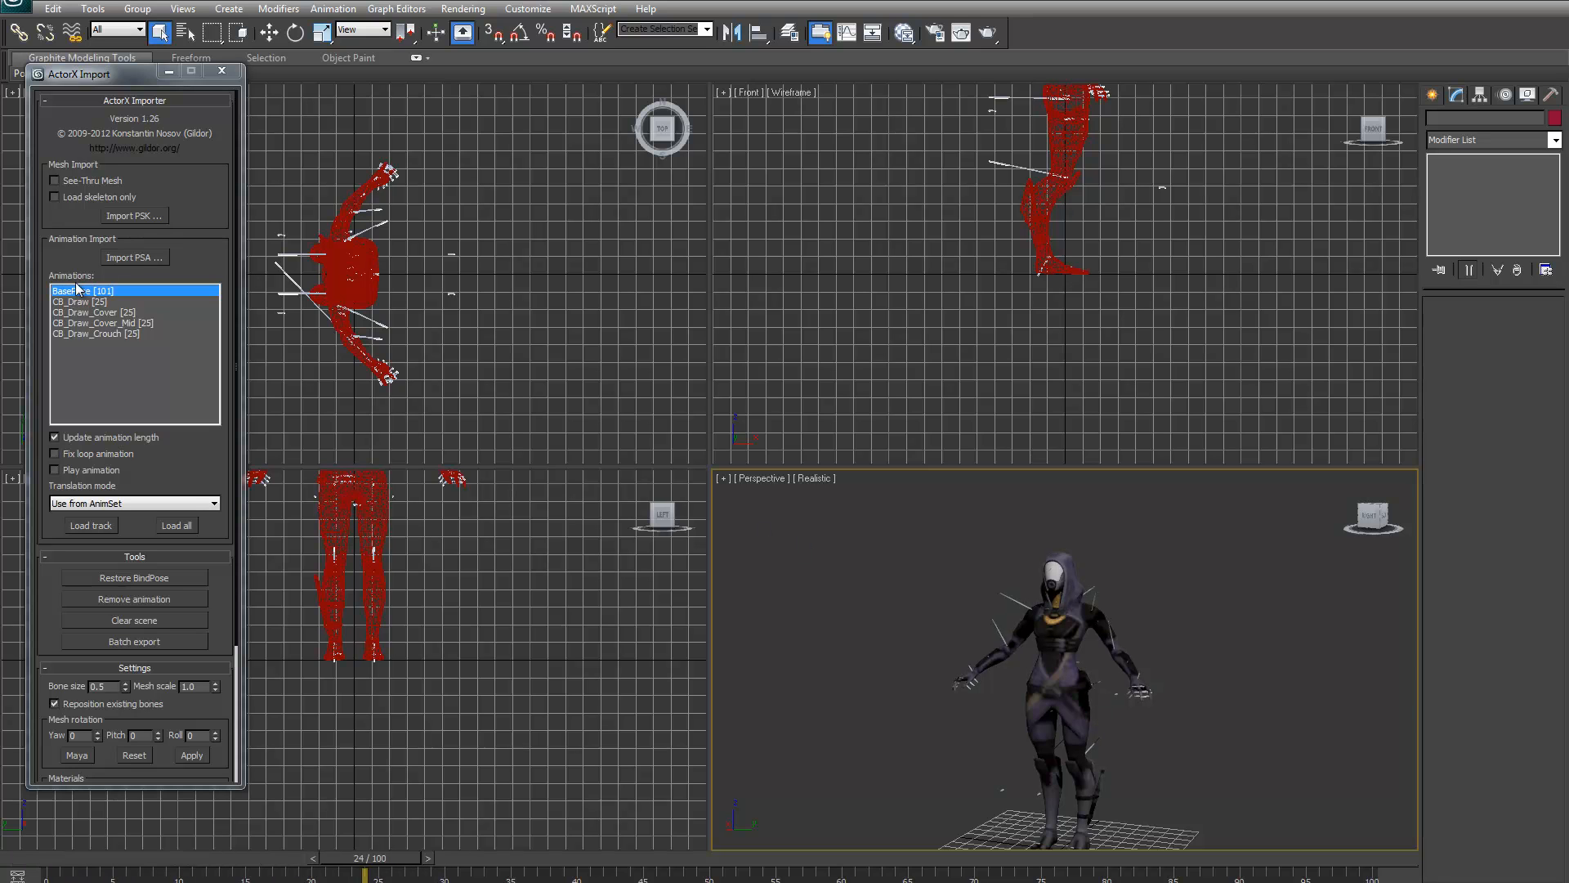
Load the CB_Draw_Cover track onto the character and play it while viewing the character from the front
left_click(81, 303)
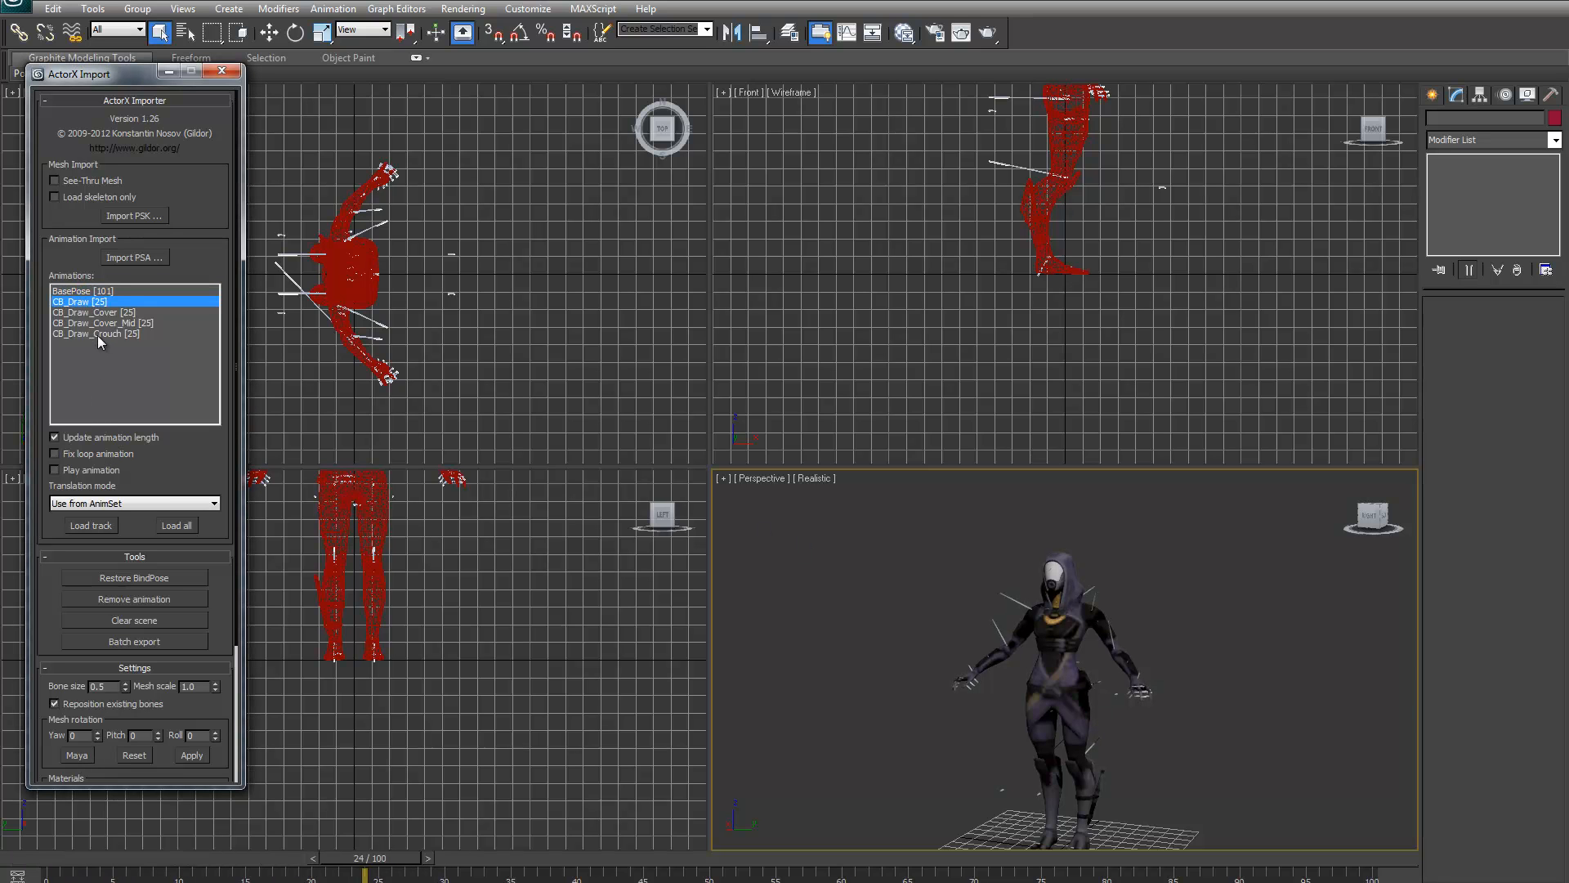
left_click(101, 311)
left_click(91, 526)
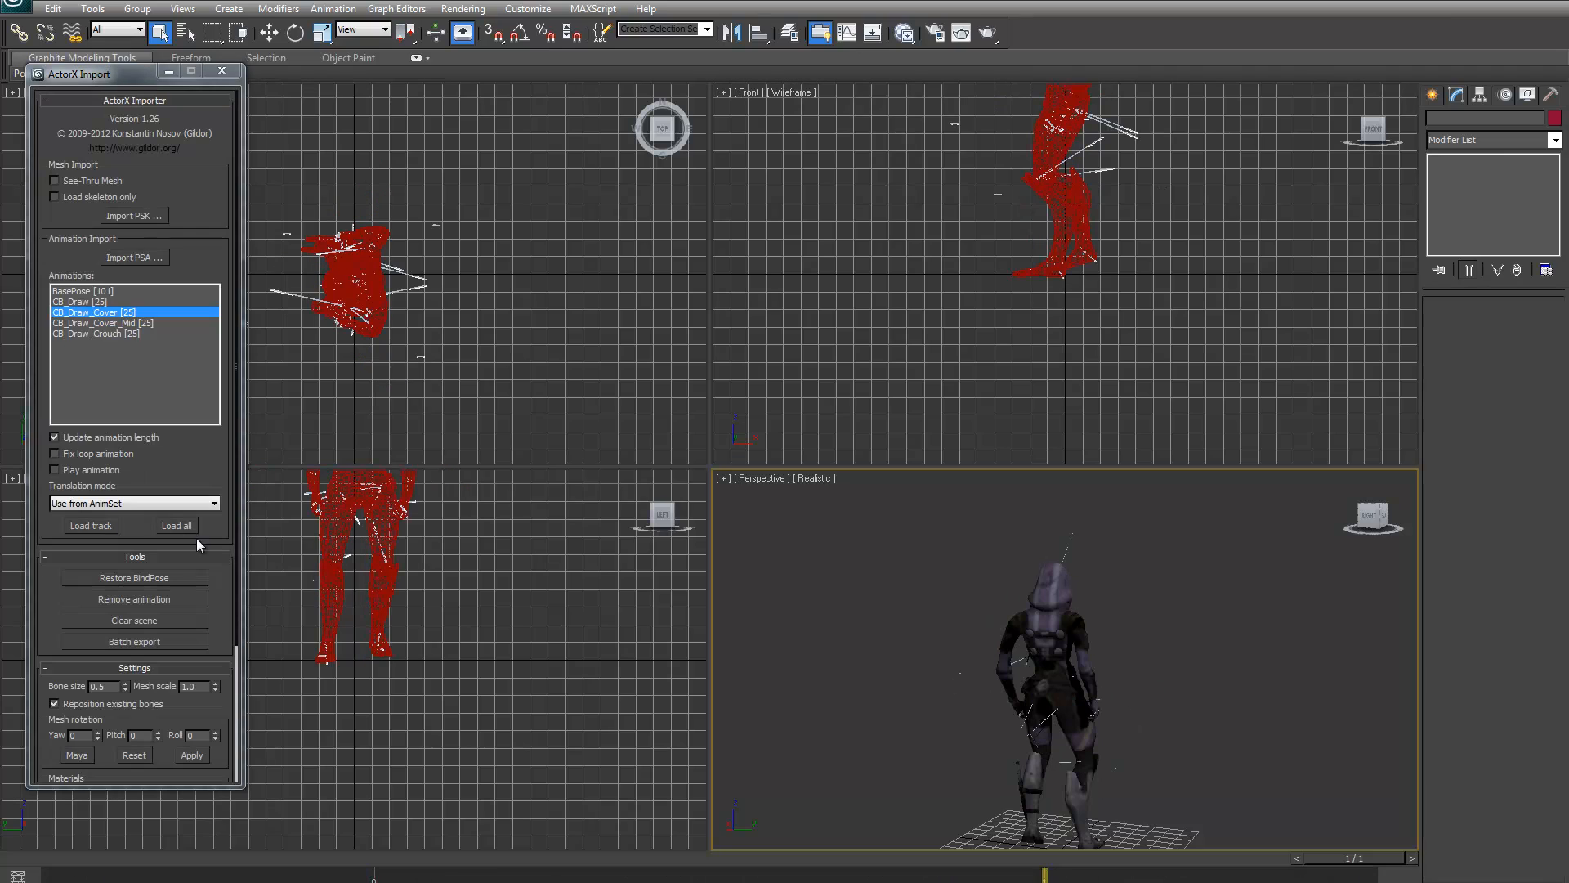
middle_click_drag(1361, 538, 1194, 511, "alt")
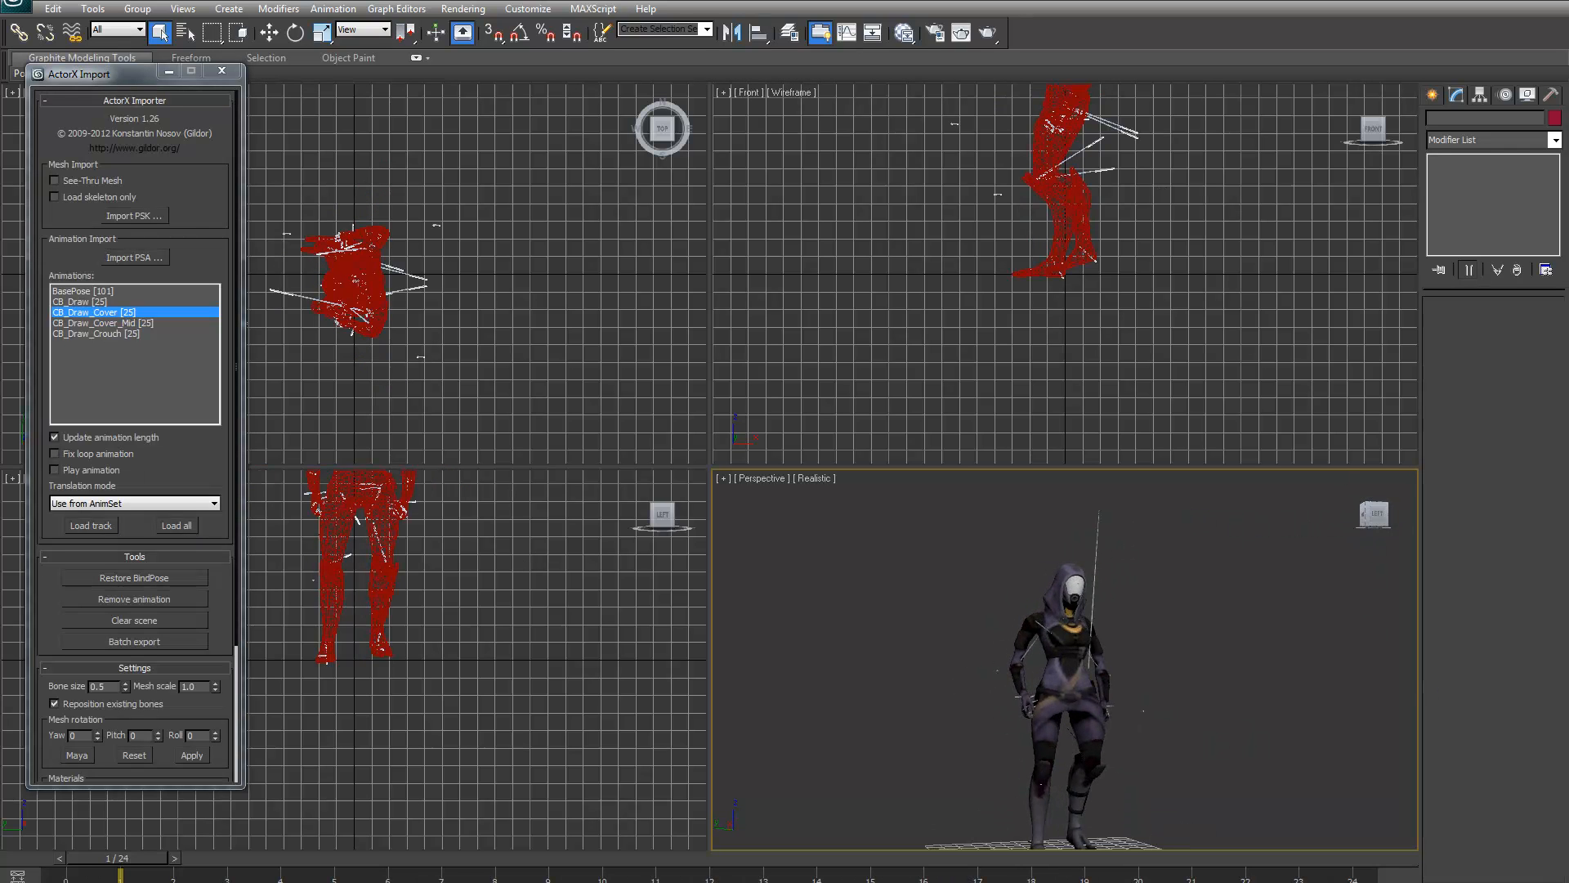
key("slash")
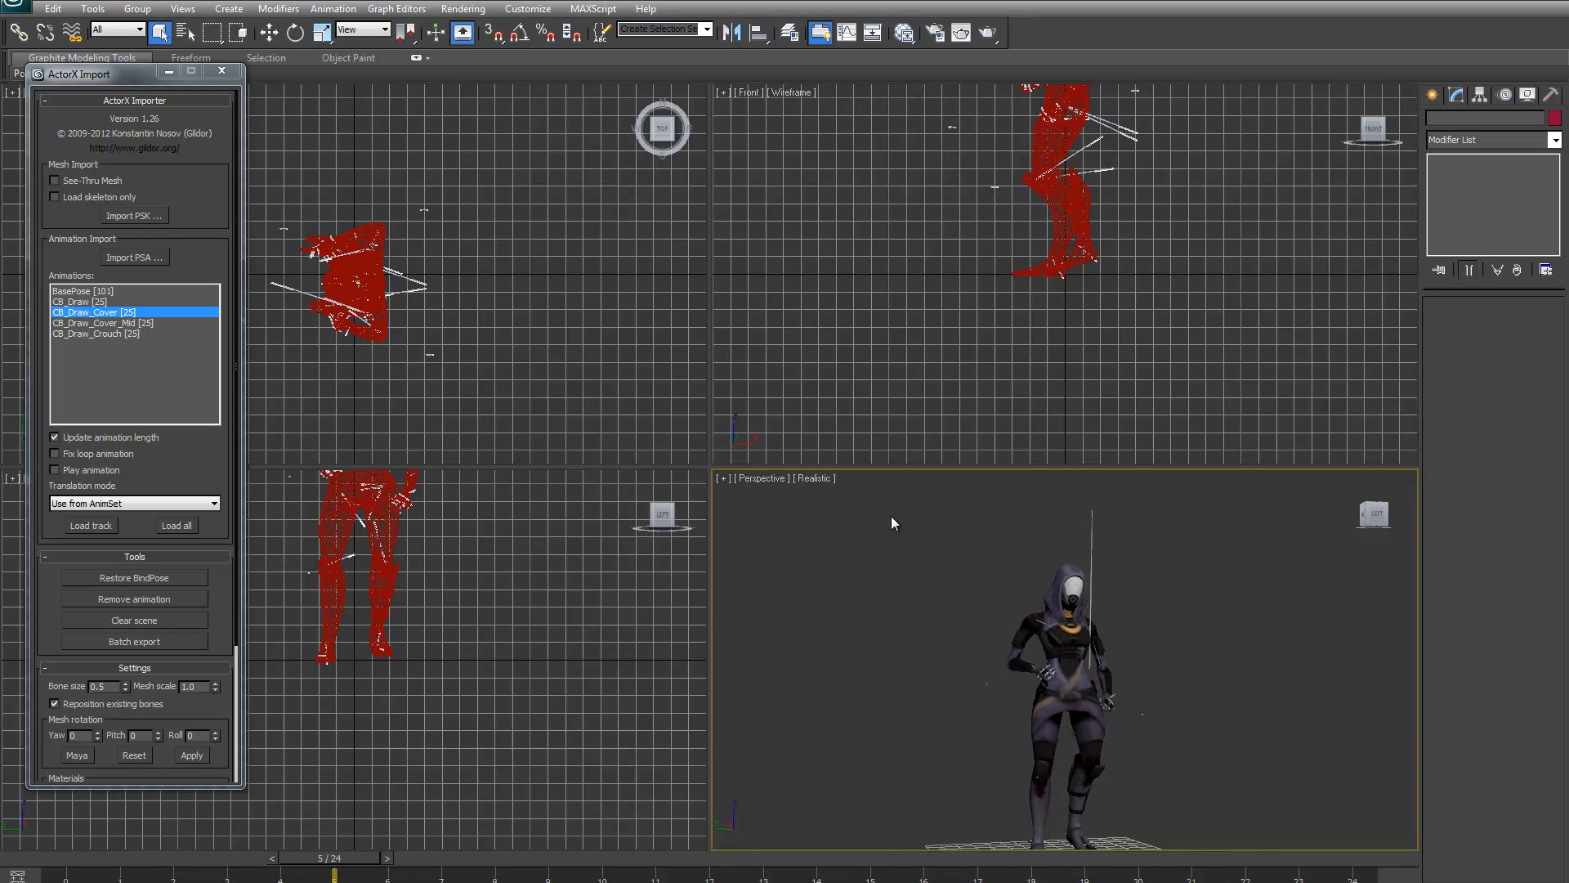
Load the CB_Draw_Crouch track onto the character and play it while viewing the crouching character from the front
left_click(72, 322)
left_click(72, 334)
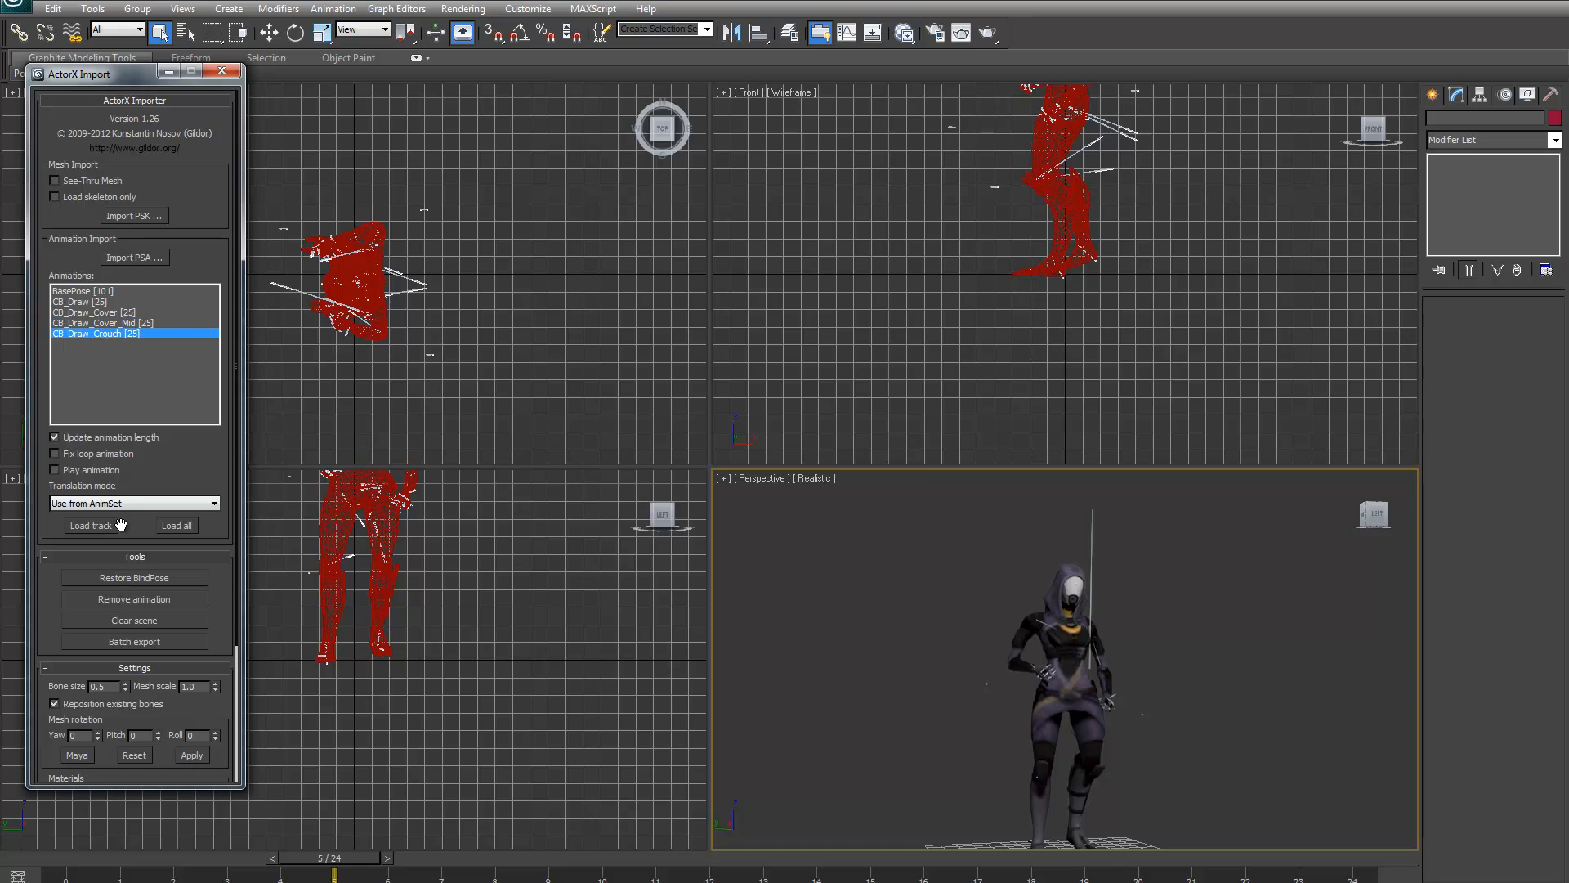
left_click(108, 528)
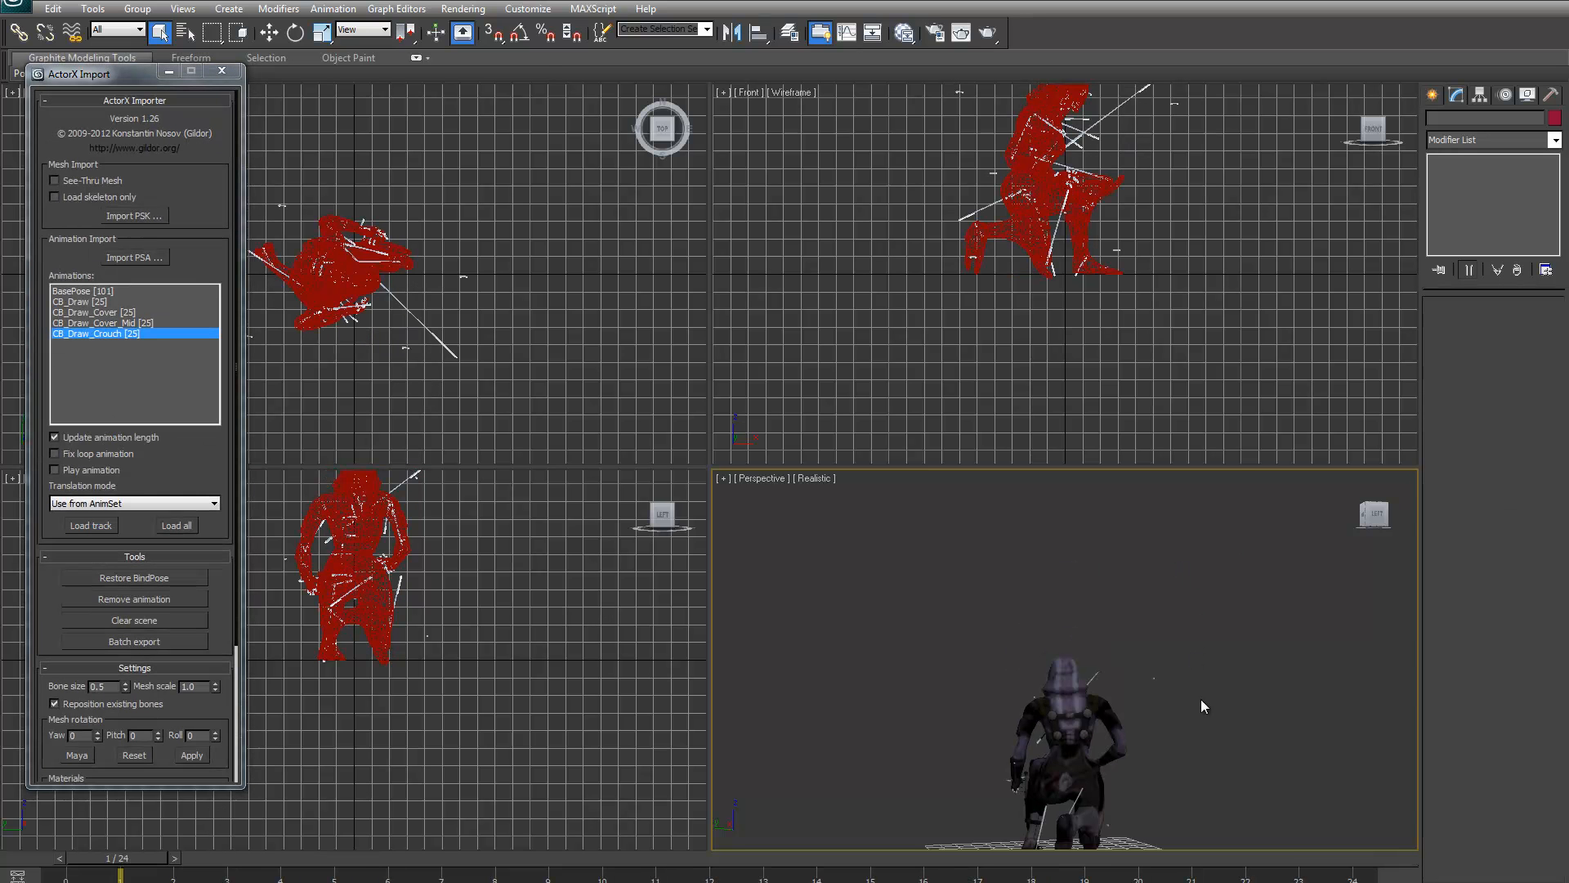
left_click_drag(1394, 497, 1161, 513)
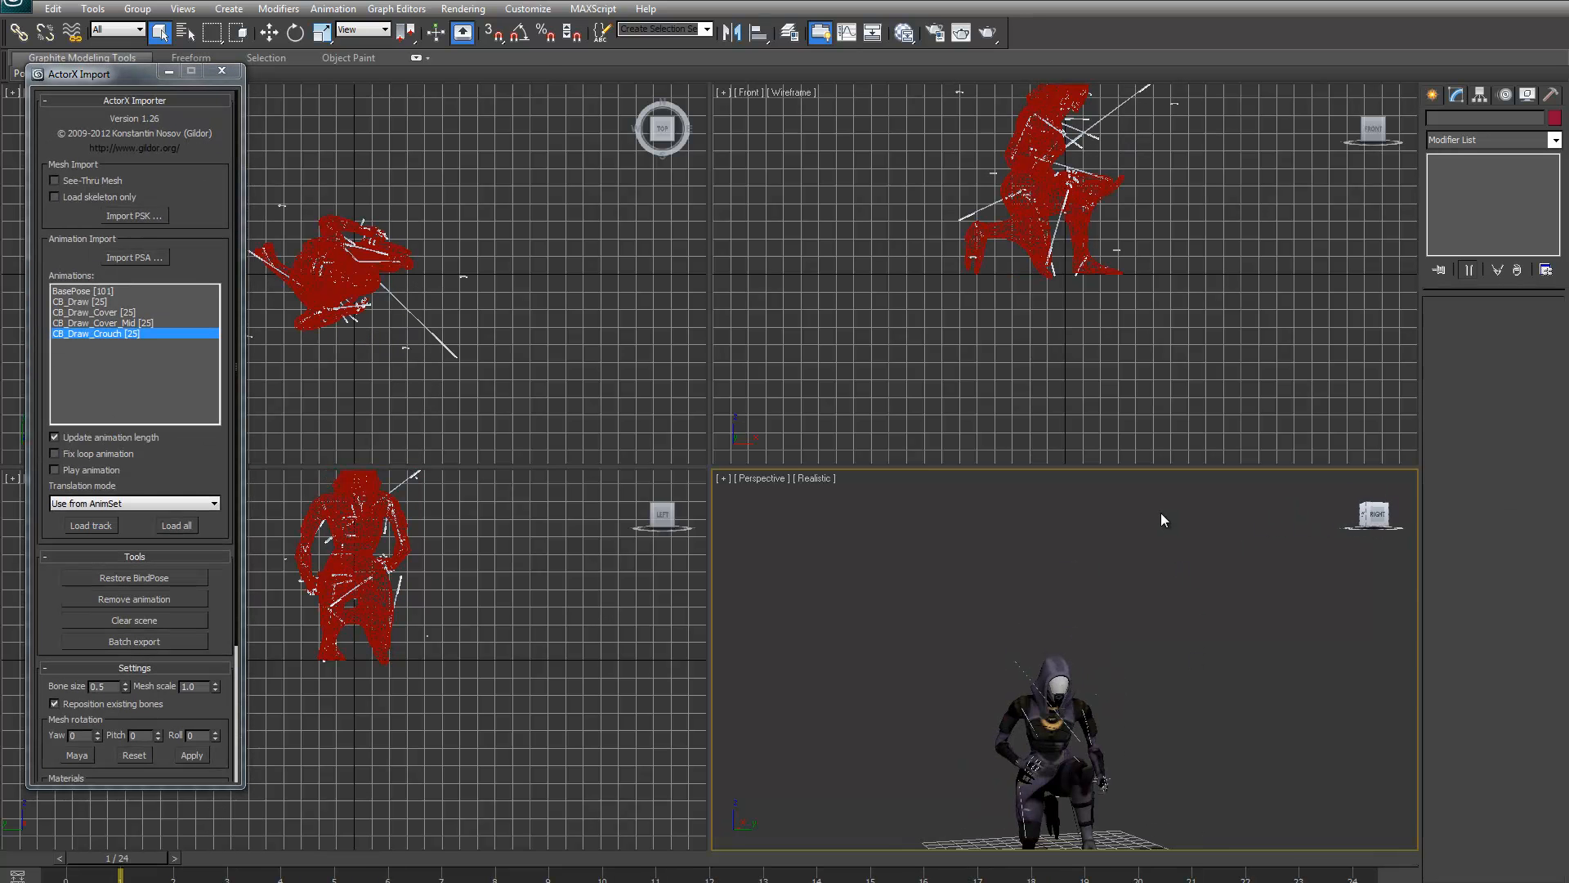
key("/")
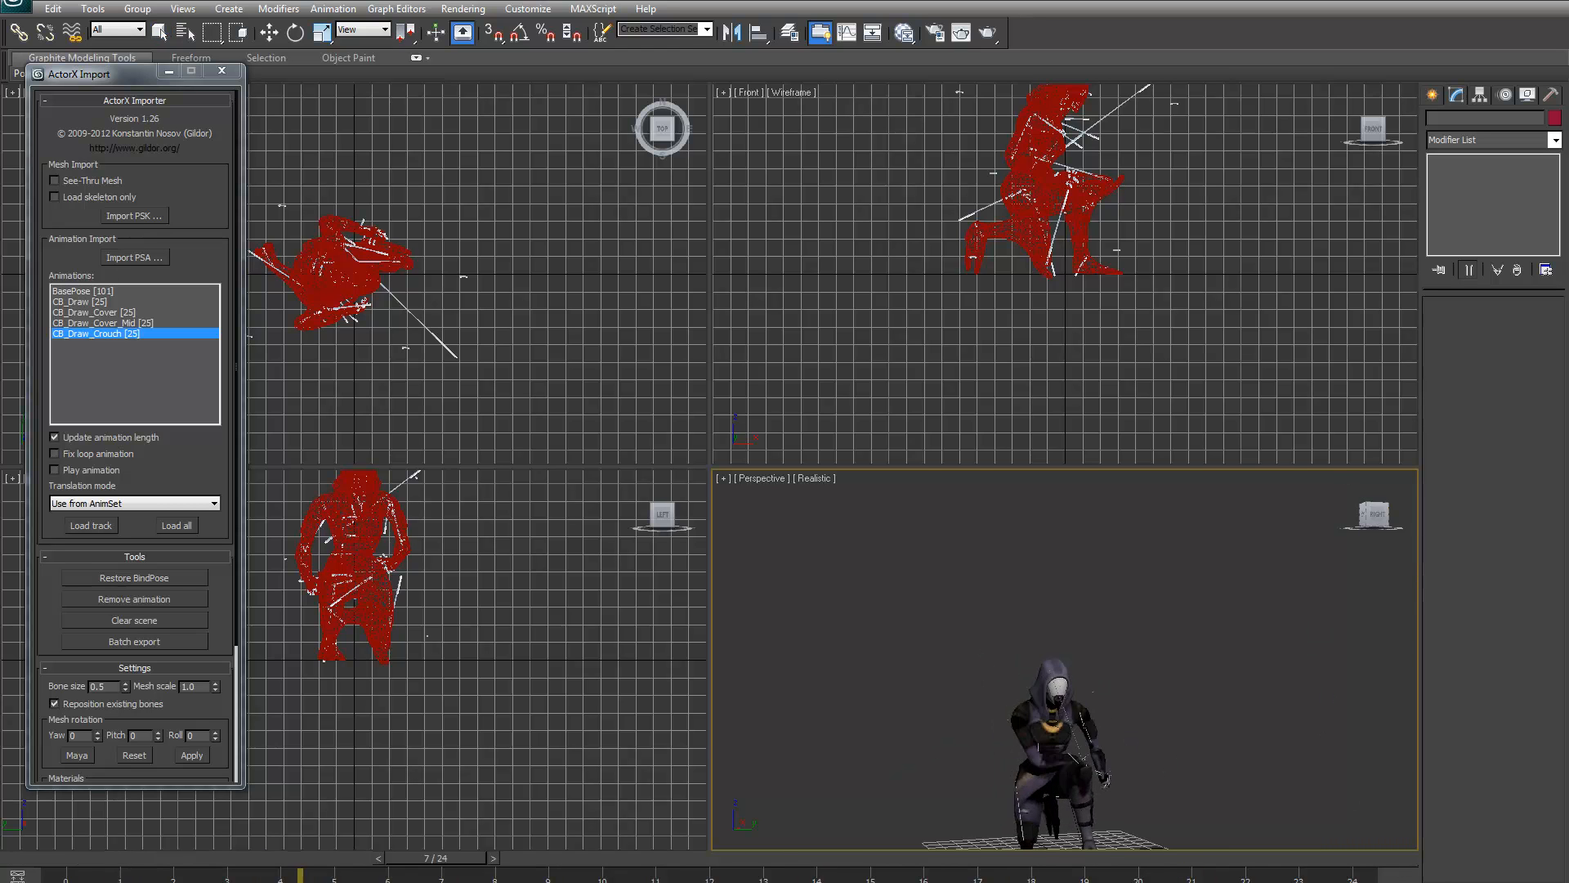
key("/")
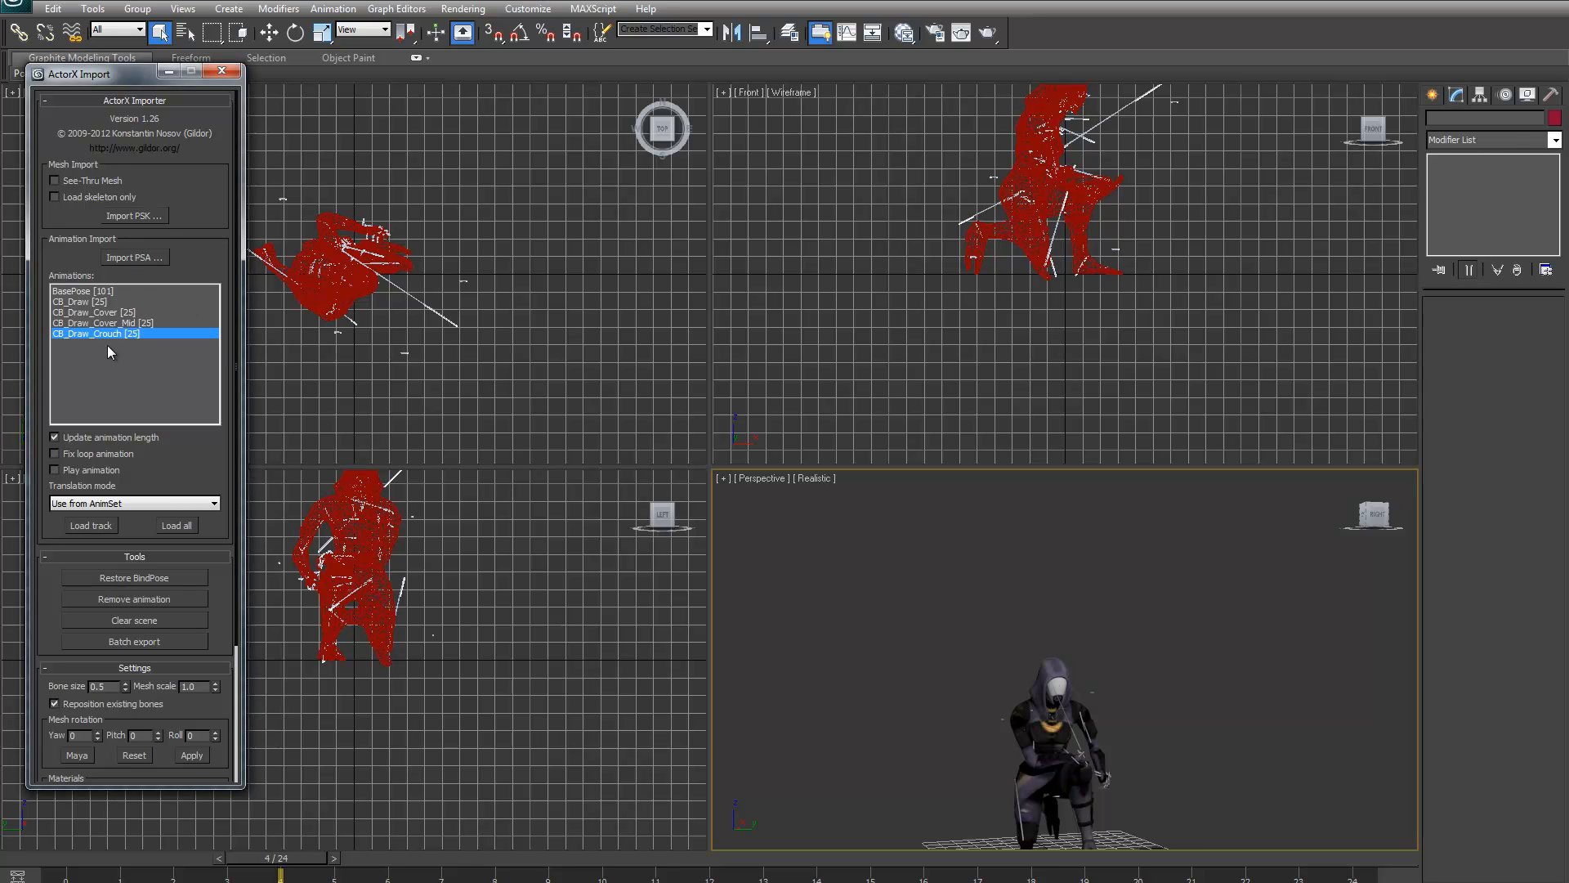
Select the character mesh and export only the selection in Autodesk FBX format as new_tali_draw.FBX in the TMP folder
left_click(1024, 704)
left_click(16, 5)
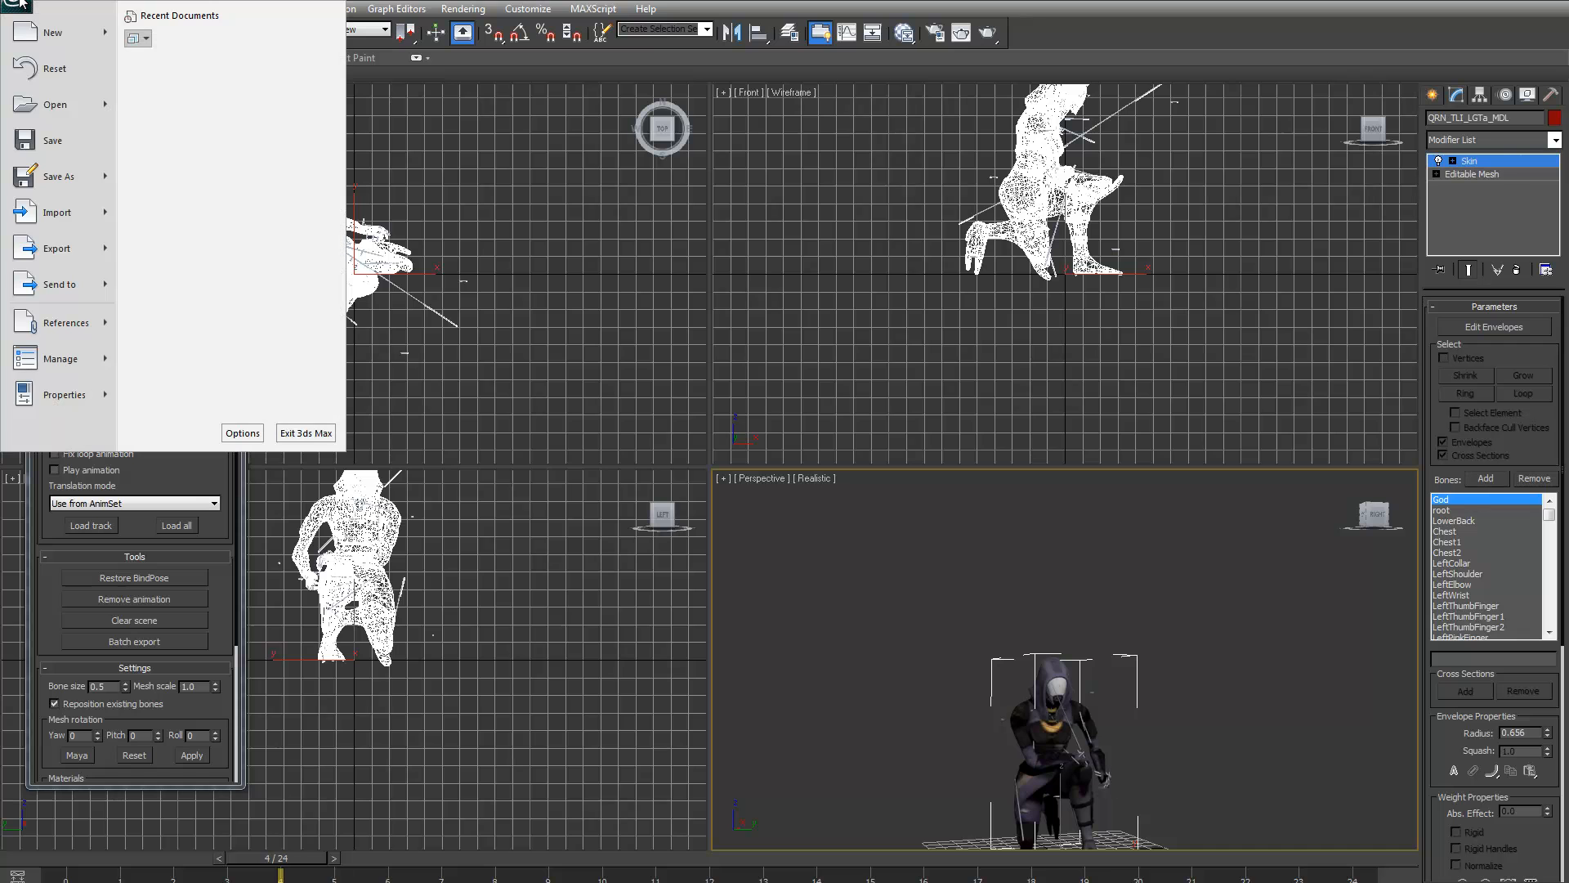
mouse_move(105, 250)
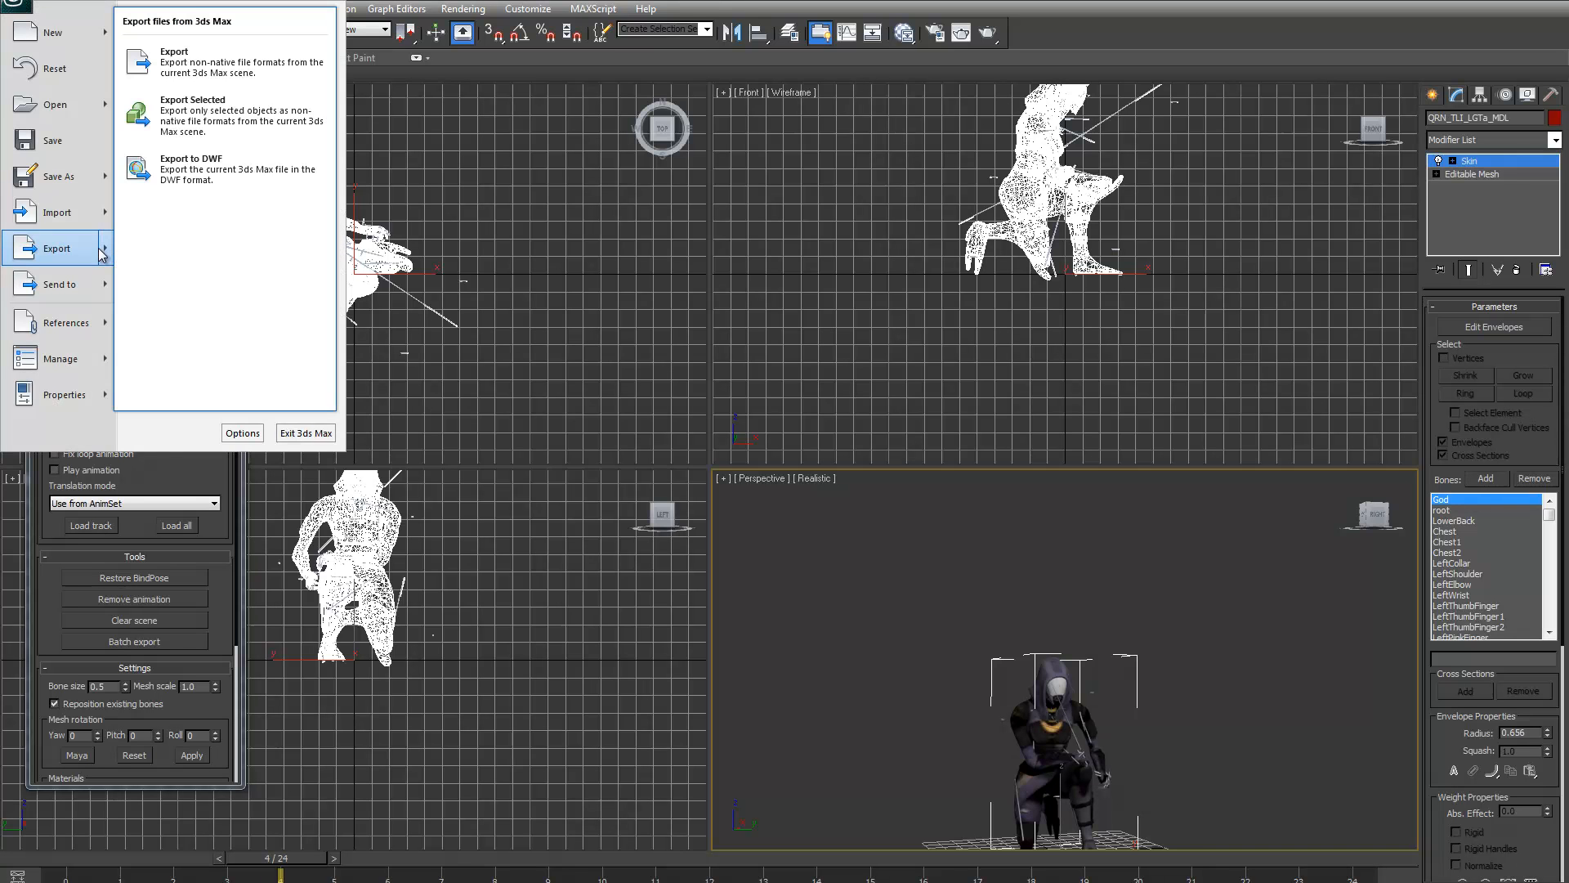
left_click(207, 105)
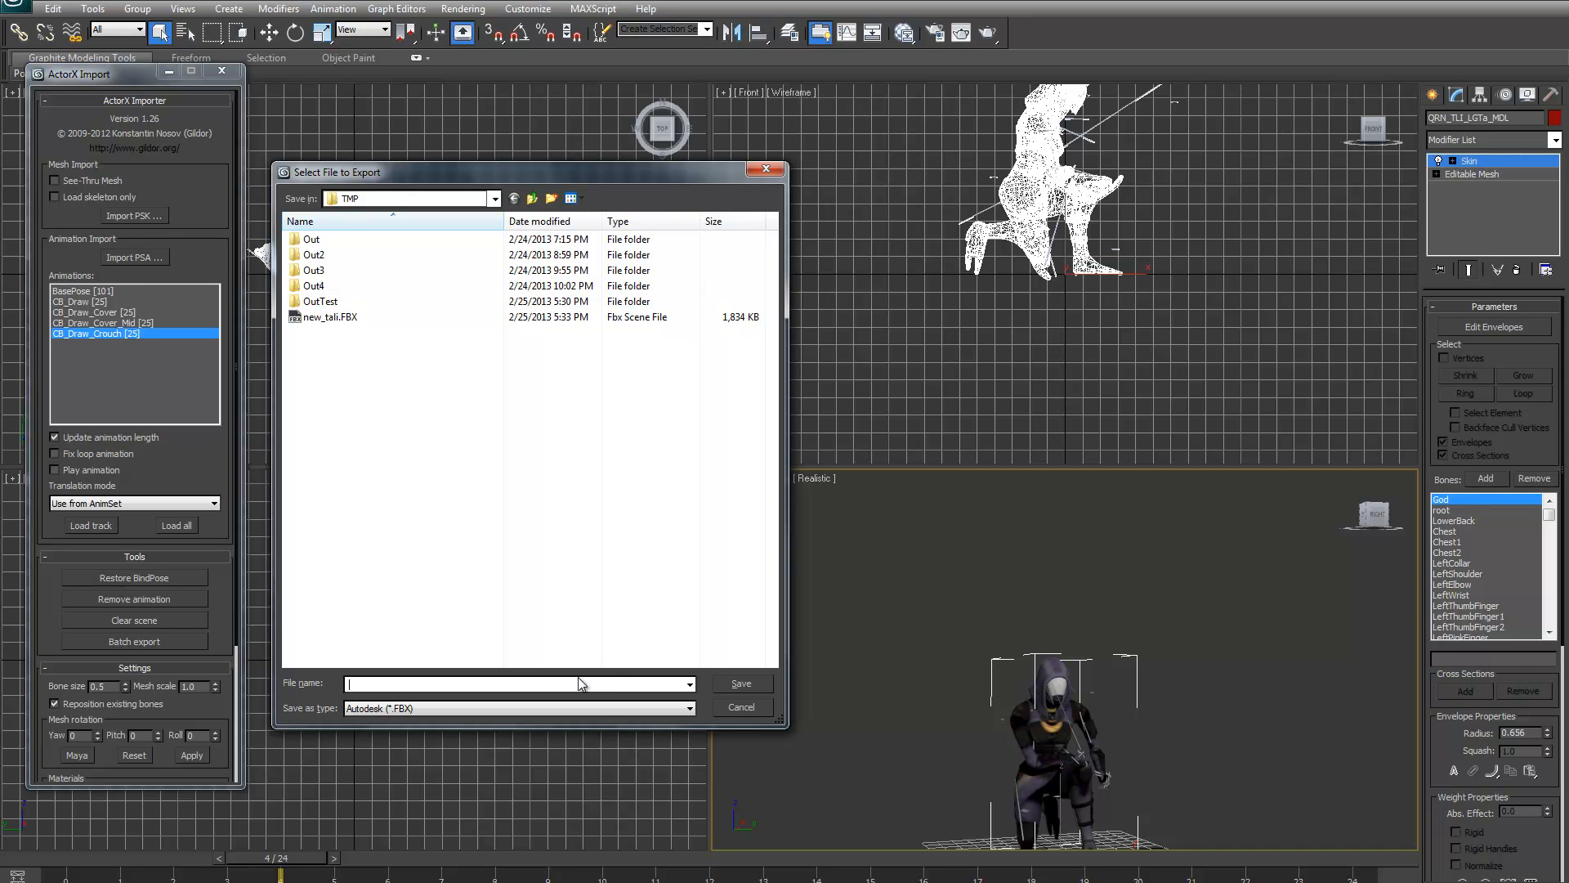
left_click(351, 302)
left_click(335, 317)
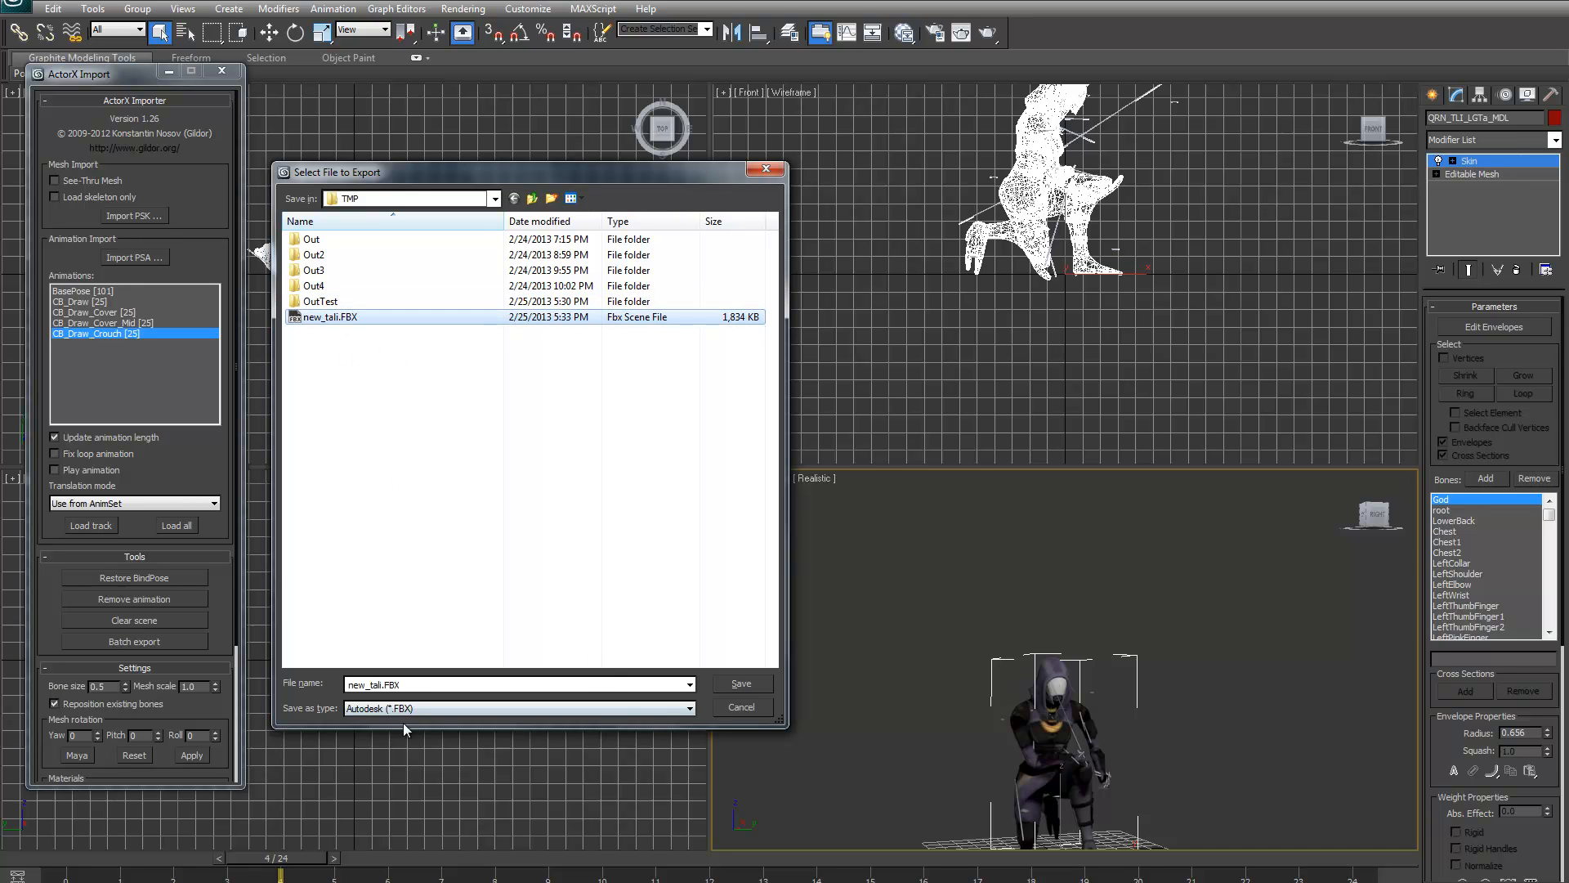
left_click(372, 684)
left_click(381, 685)
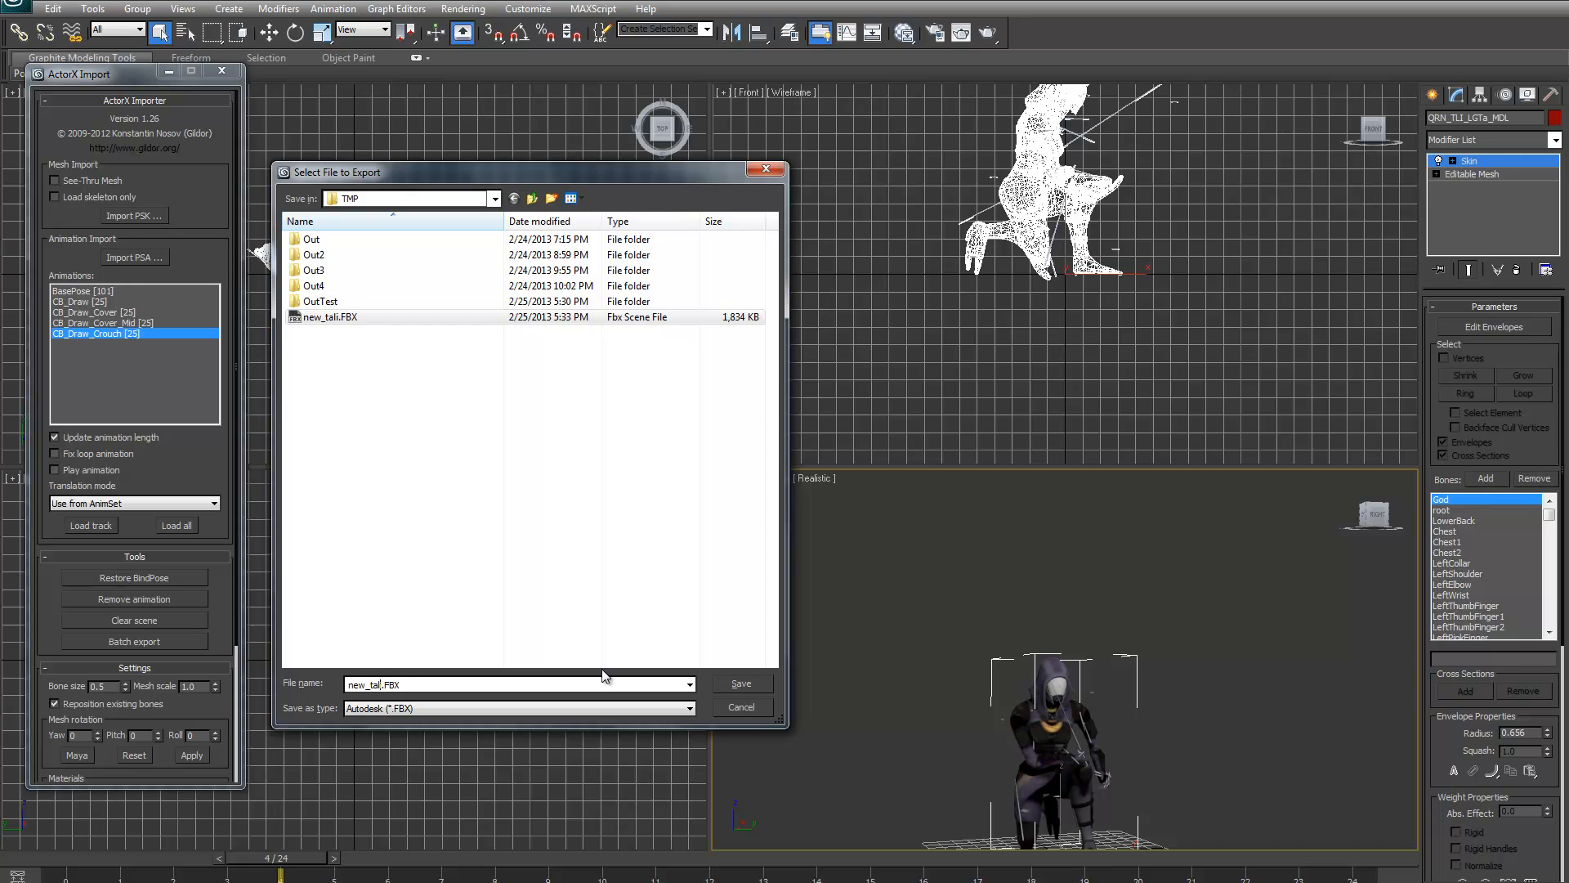
type("_draw")
left_click(765, 683)
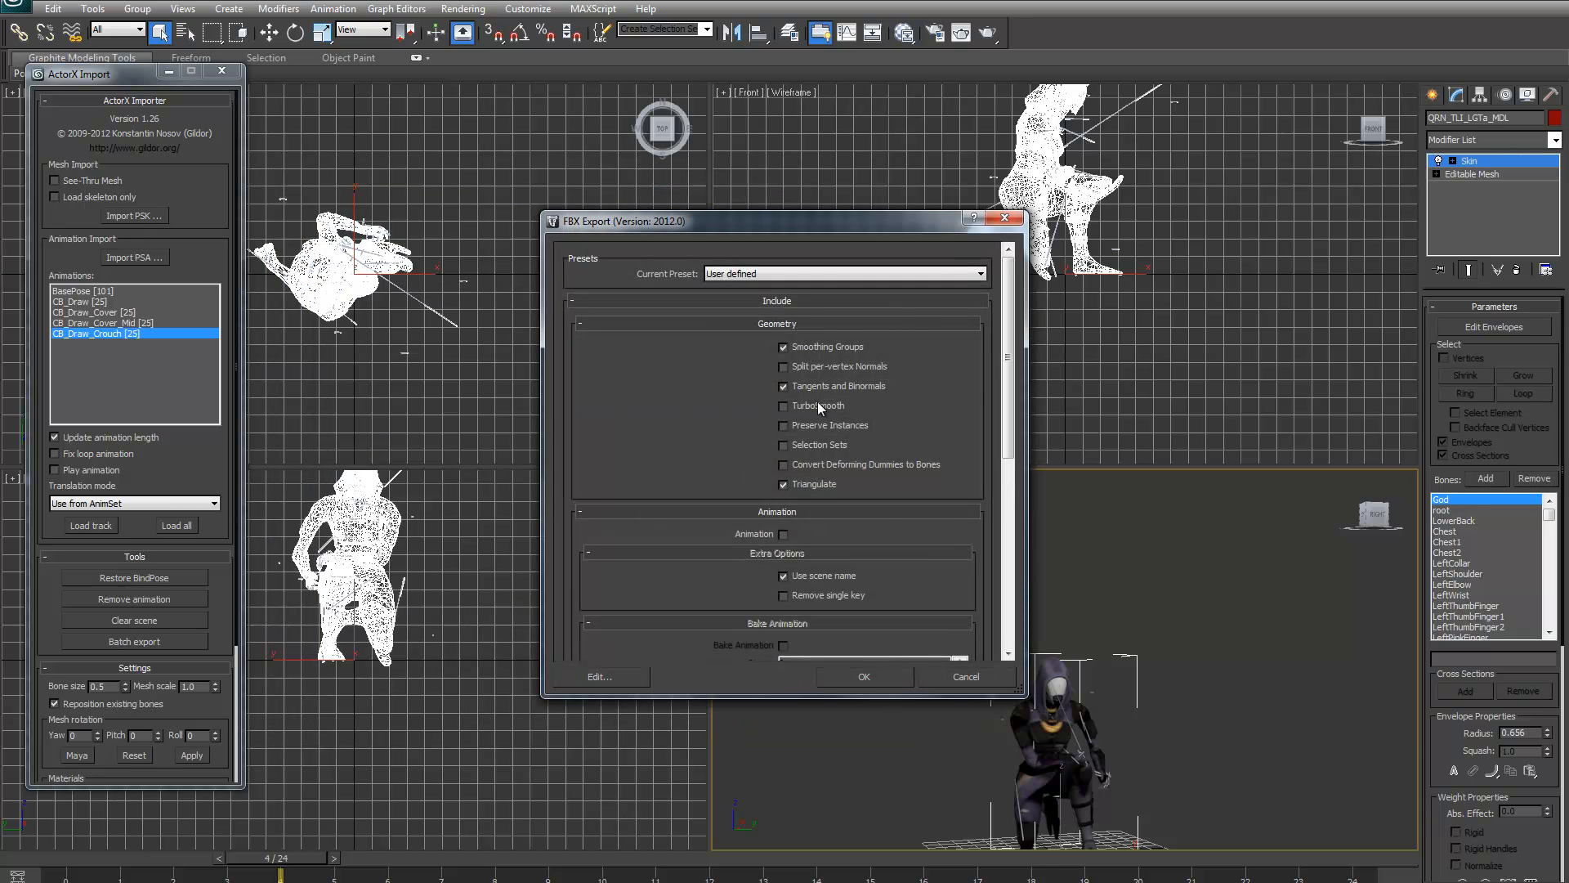
Turn on Animation in the FBX export options, check the remaining settings and complete the export
left_click(783, 534)
left_click_drag(1004, 353, 1013, 542)
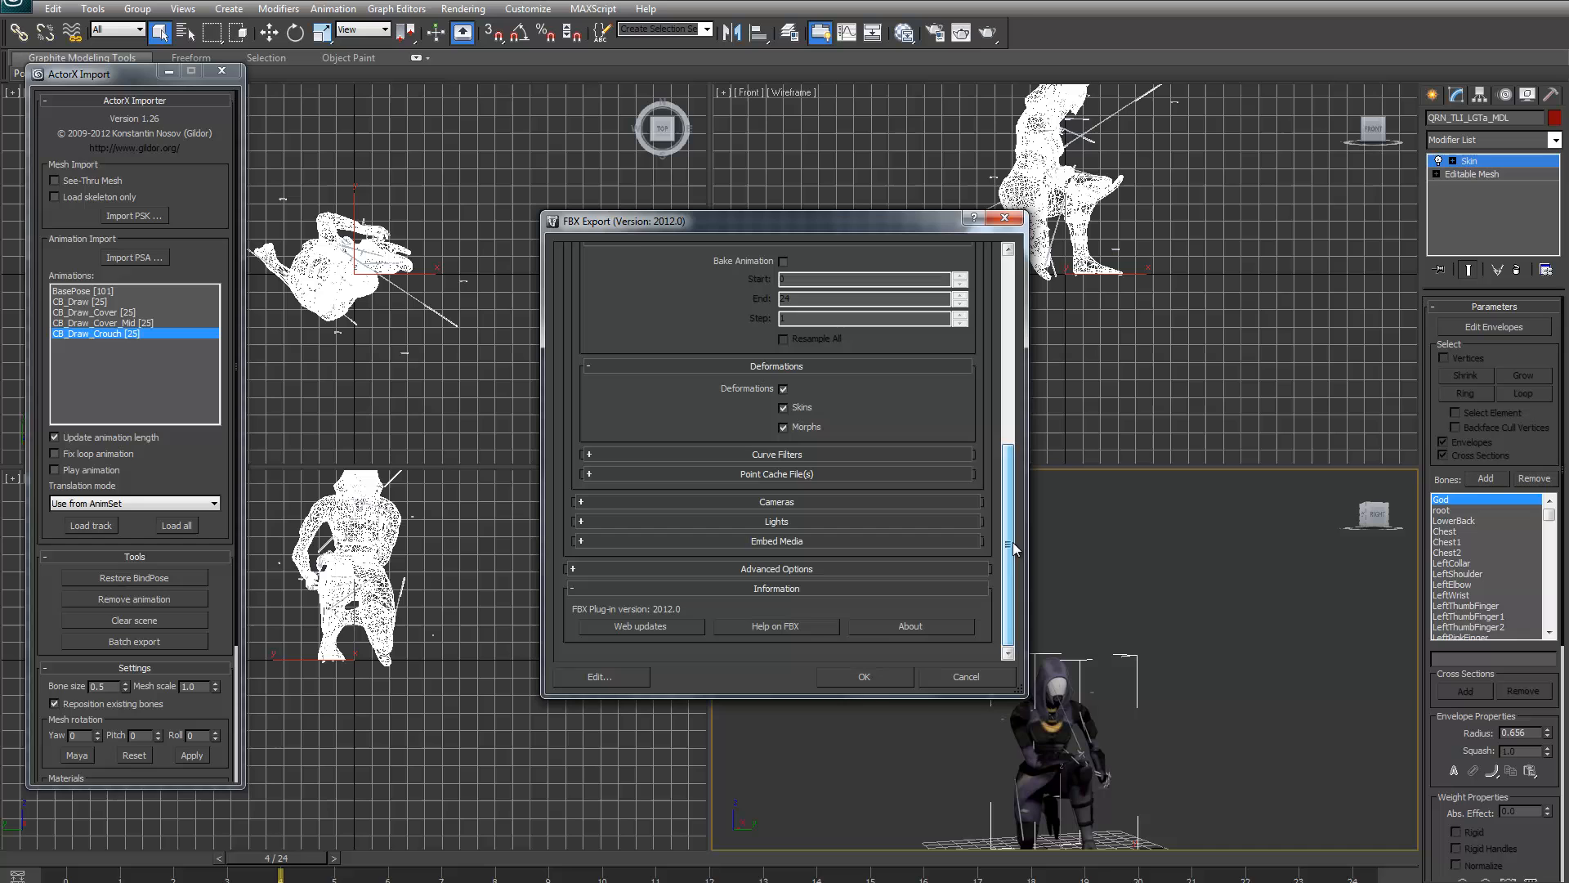
left_click(880, 678)
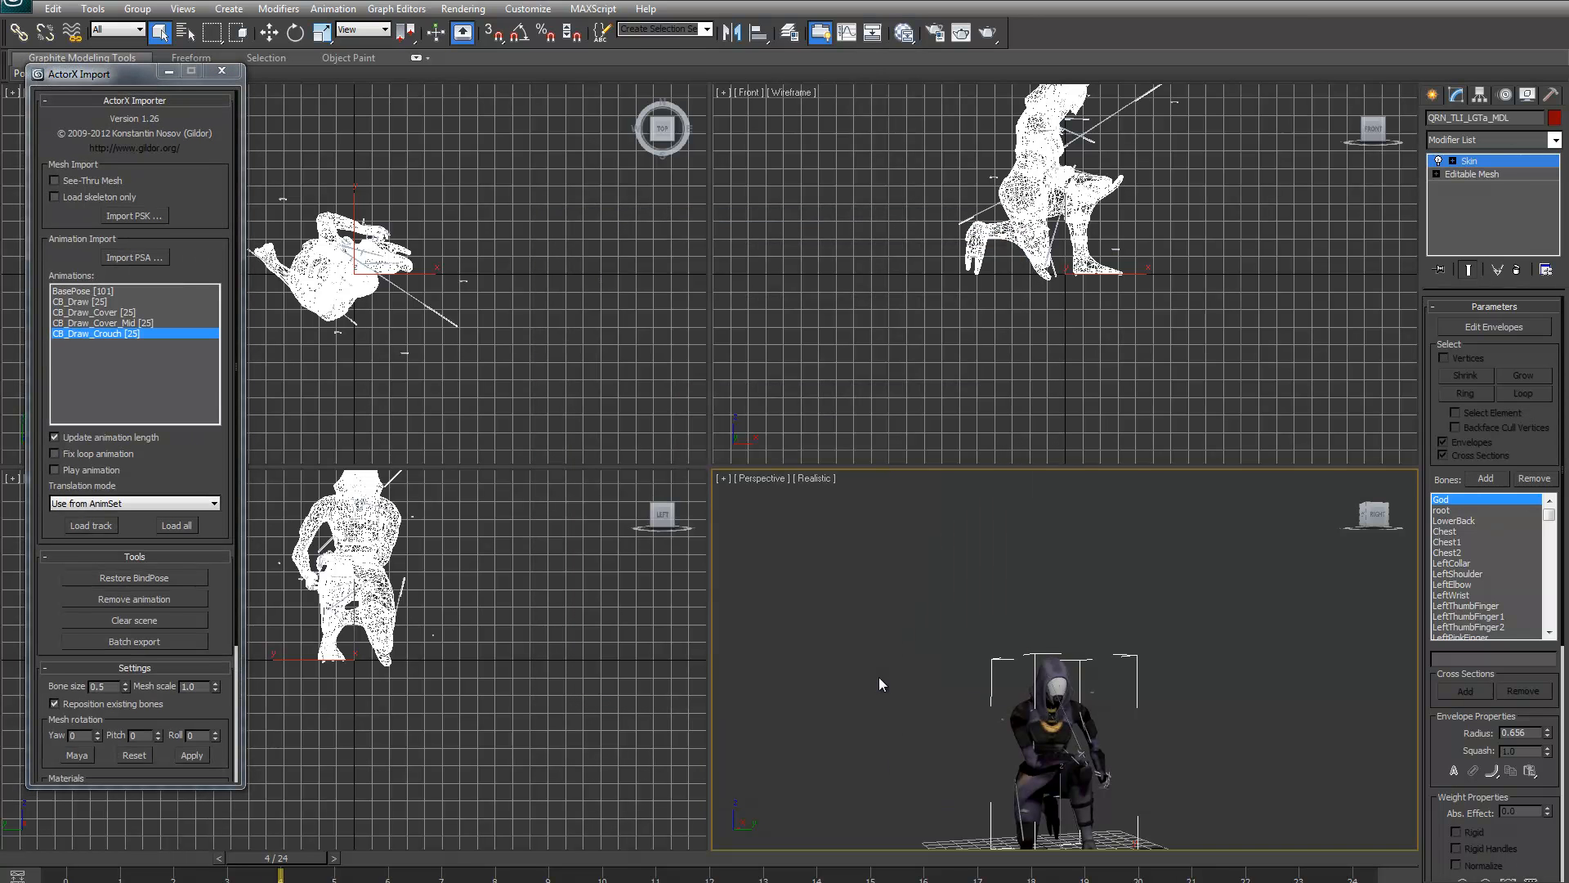